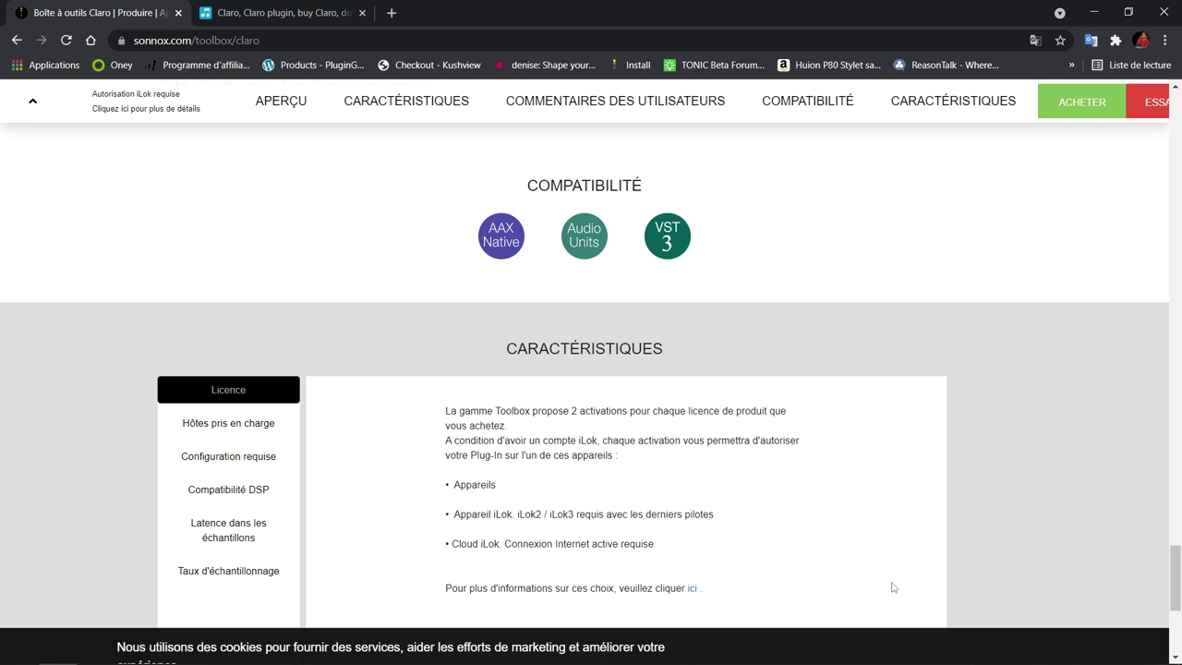
Step: Review the Claro product page on the Sonnox site and its Plugin Boutique listing, including the price and feature descriptions
{"action": "left_click_drag", "start_coordinate": [1177, 571], "coordinate": [1166, 133]}
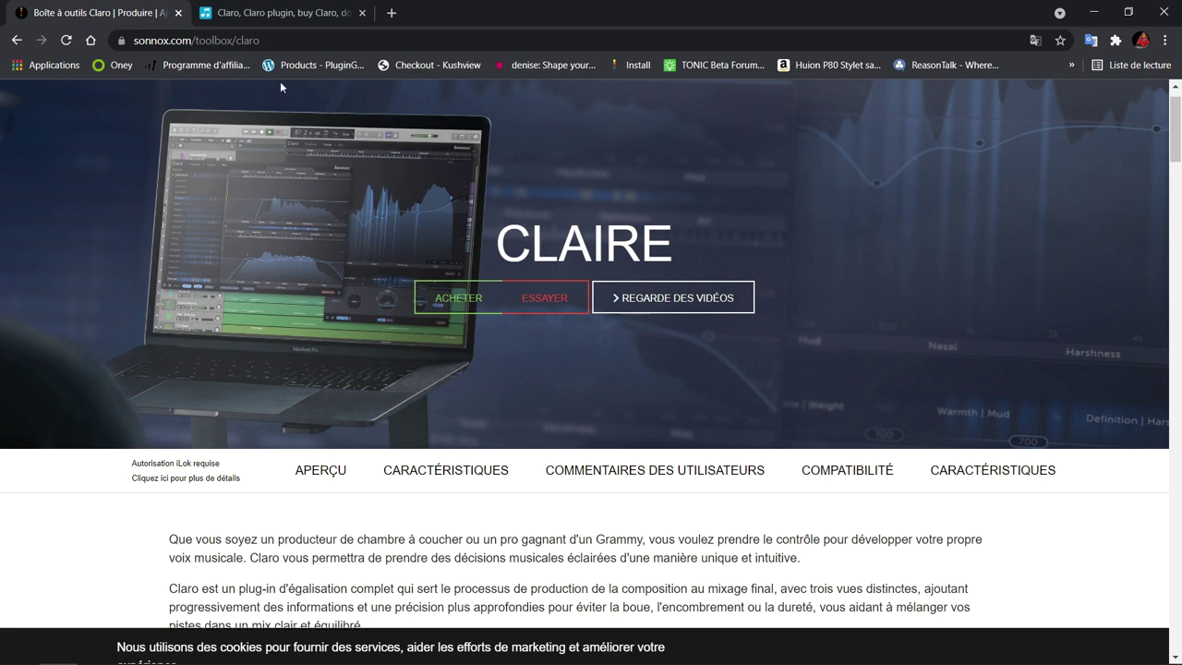
{"action": "left_click", "coordinate": [250, 21]}
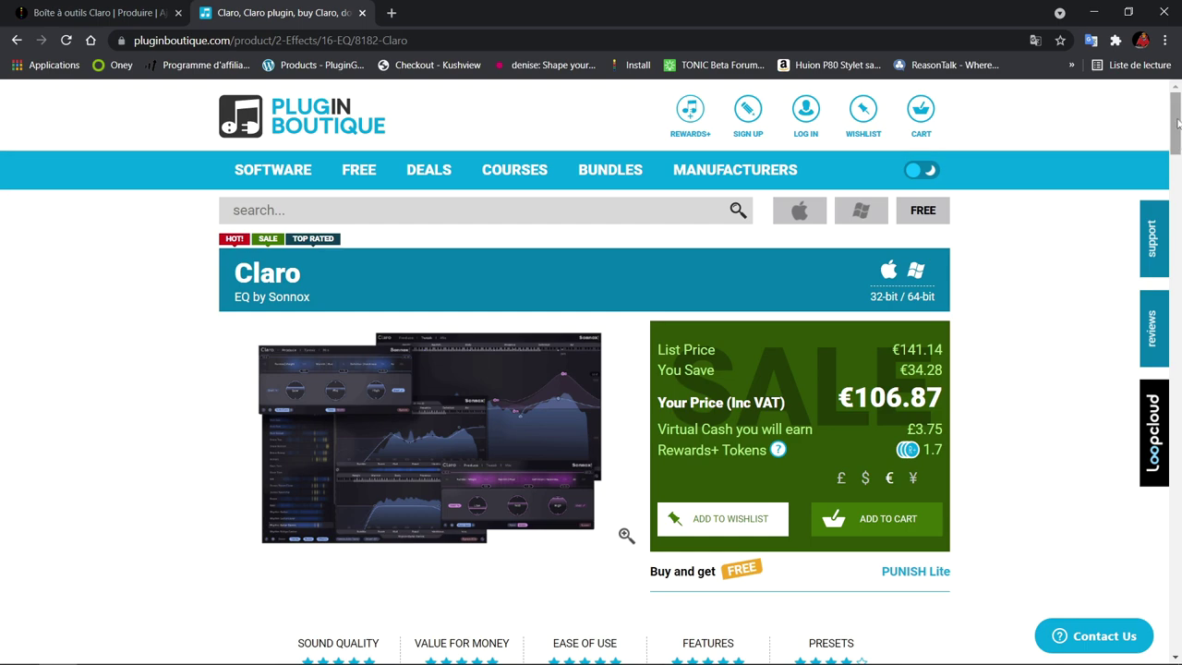
{"action": "scroll", "coordinate": [1177, 130], "scroll_direction": "down", "scroll_amount": 2}
{"action": "left_click_drag", "start_coordinate": [1177, 130], "coordinate": [1177, 351]}
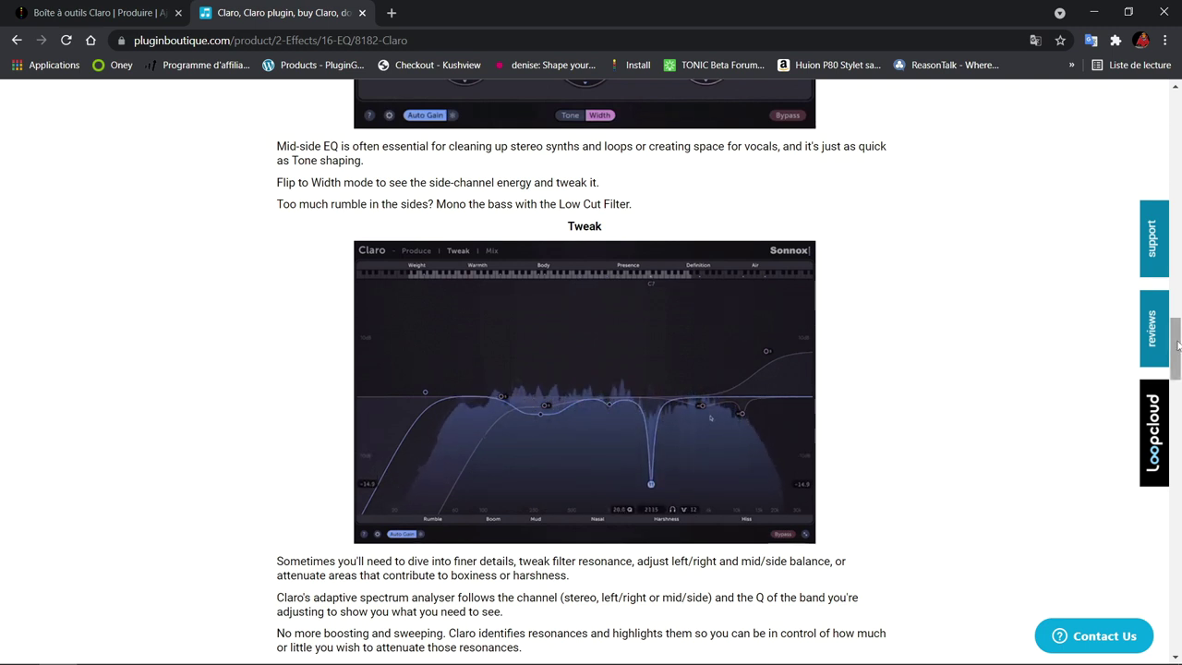
{"action": "left_click_drag", "start_coordinate": [1176, 345], "coordinate": [1176, 364]}
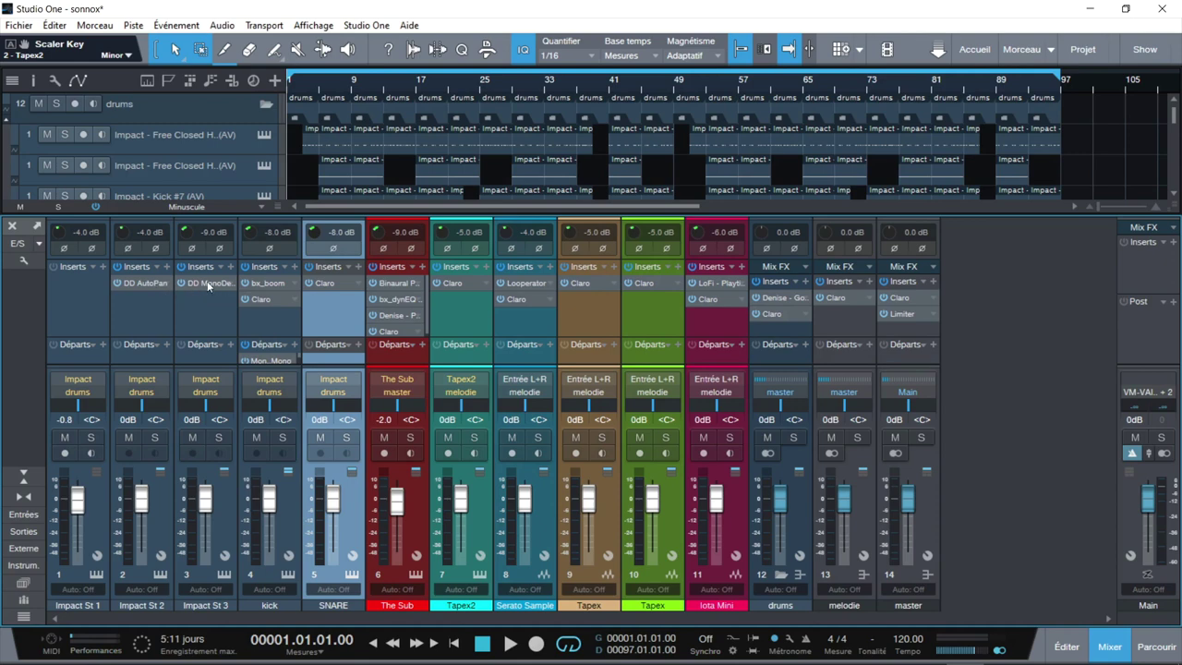
Step: In Studio One, inspect the kick channel's bx_boom insert and The Sub's Binaural Pan, bx_dynEQ V2 Mono and Punisher inserts
{"action": "left_click", "coordinate": [263, 284]}
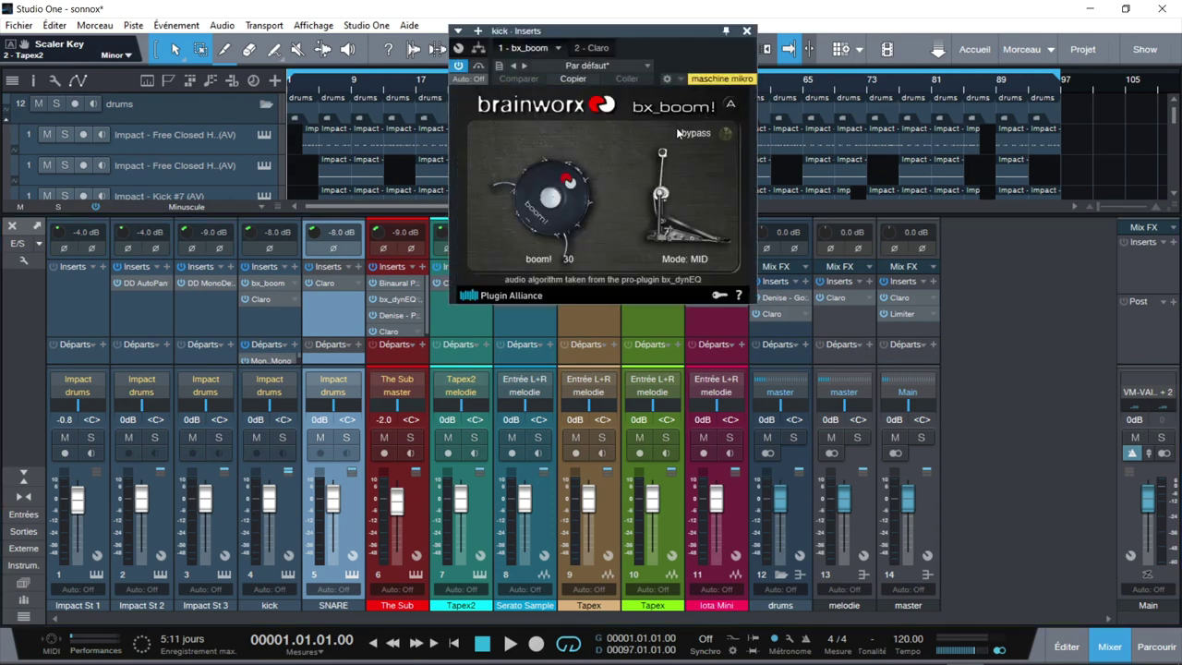
{"action": "left_click", "coordinate": [747, 32]}
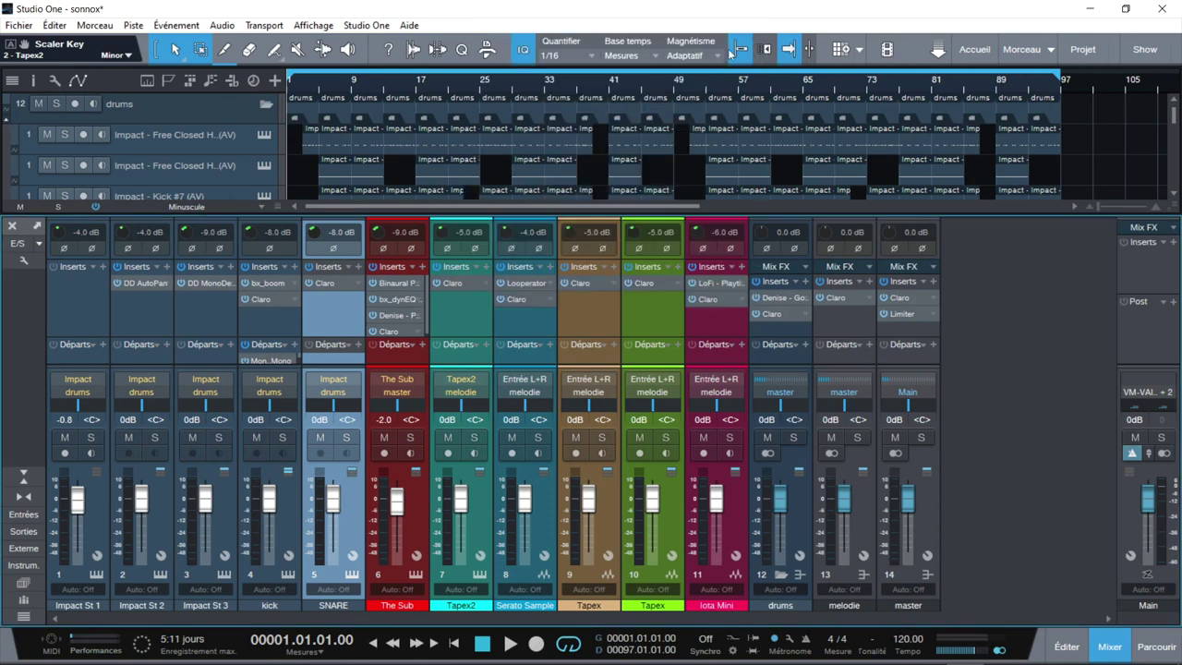
{"action": "left_click", "coordinate": [398, 284]}
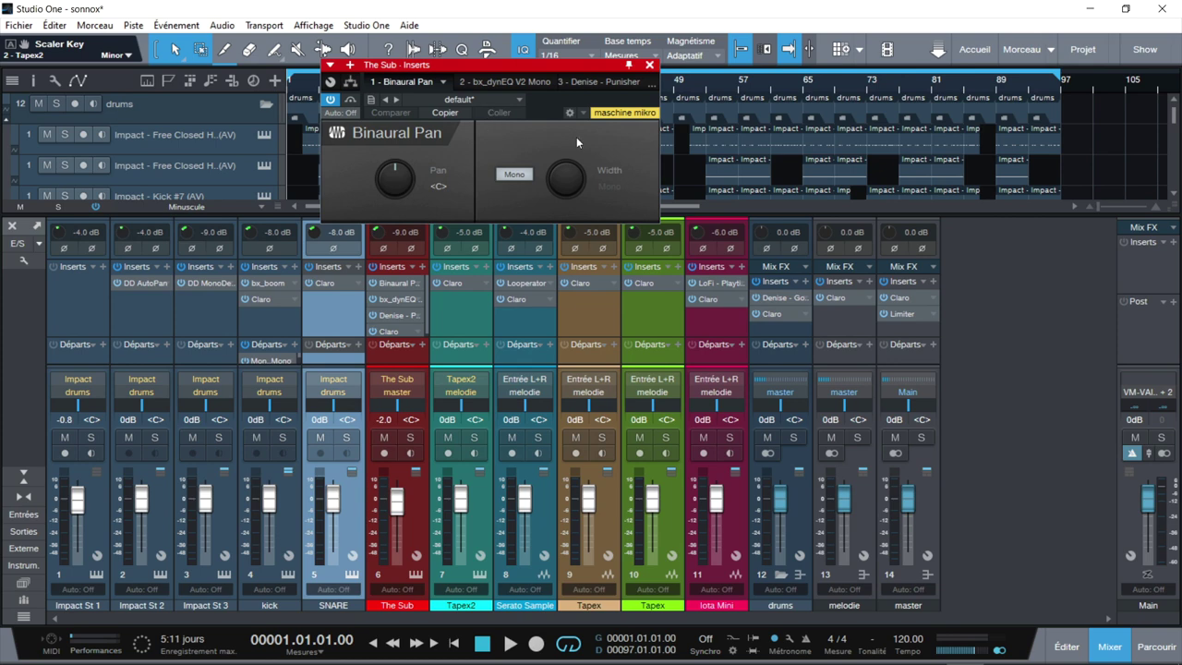
{"action": "left_click", "coordinate": [387, 301]}
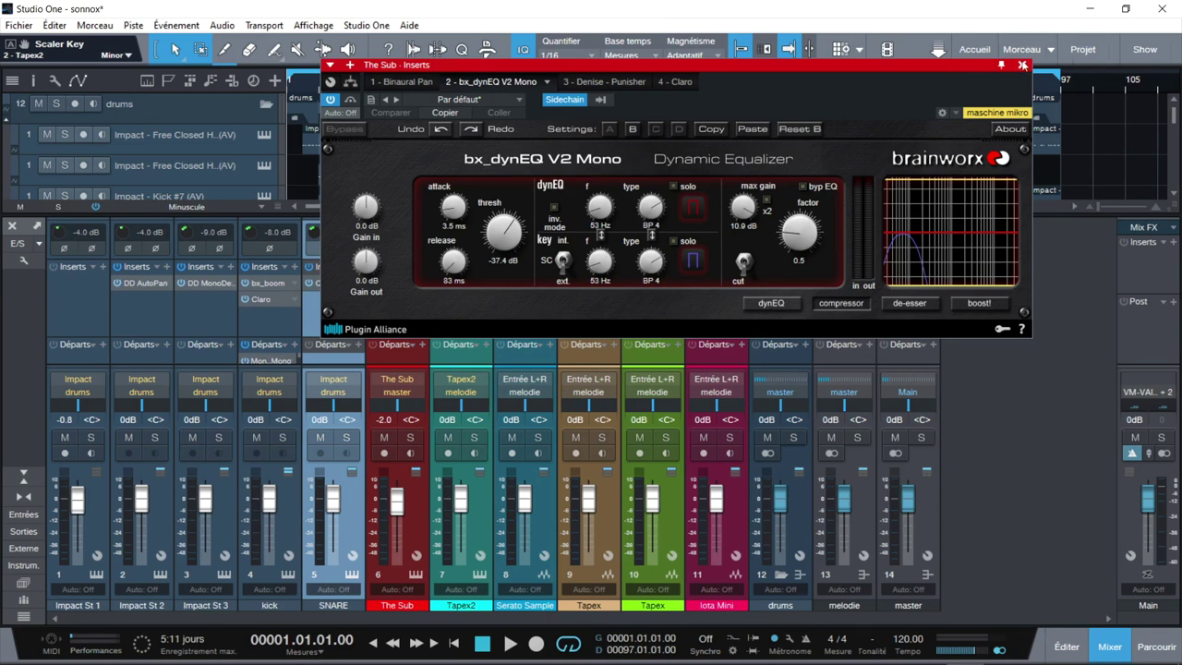
{"action": "left_click", "coordinate": [1025, 65]}
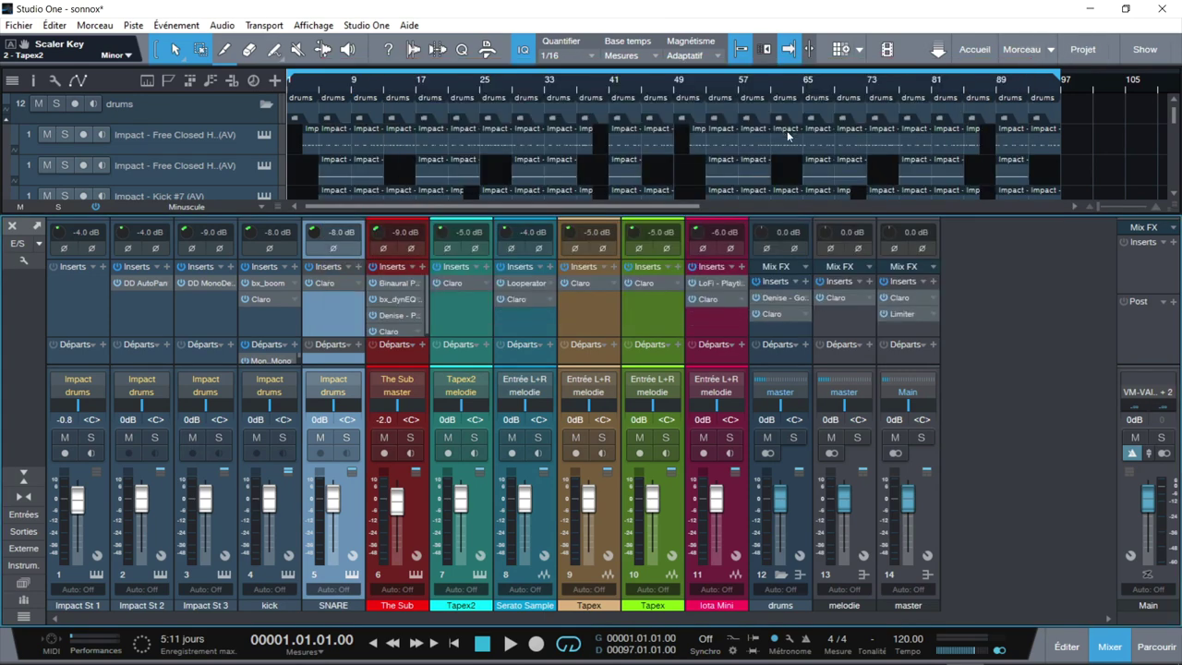
{"action": "left_click", "coordinate": [386, 319]}
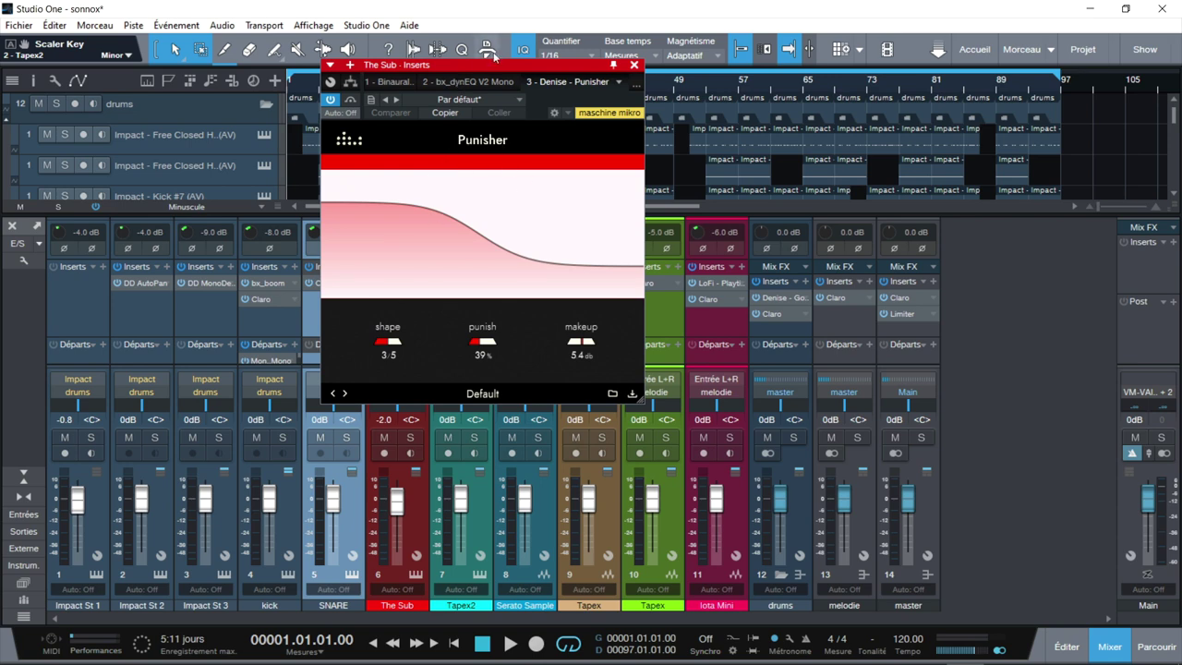
{"action": "left_click", "coordinate": [633, 65]}
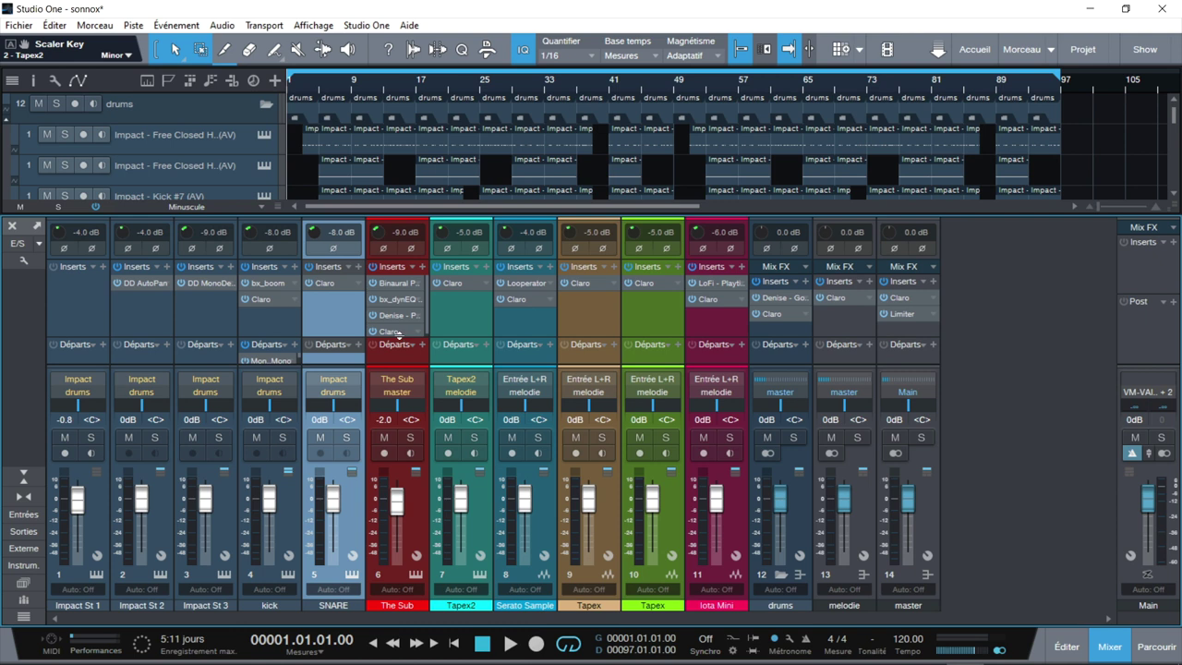
Step: Inspect the Looperator insert on the Serato Sample channel and the LoFi Playtime insert on the Iota Mini channel
{"action": "left_click", "coordinate": [532, 281]}
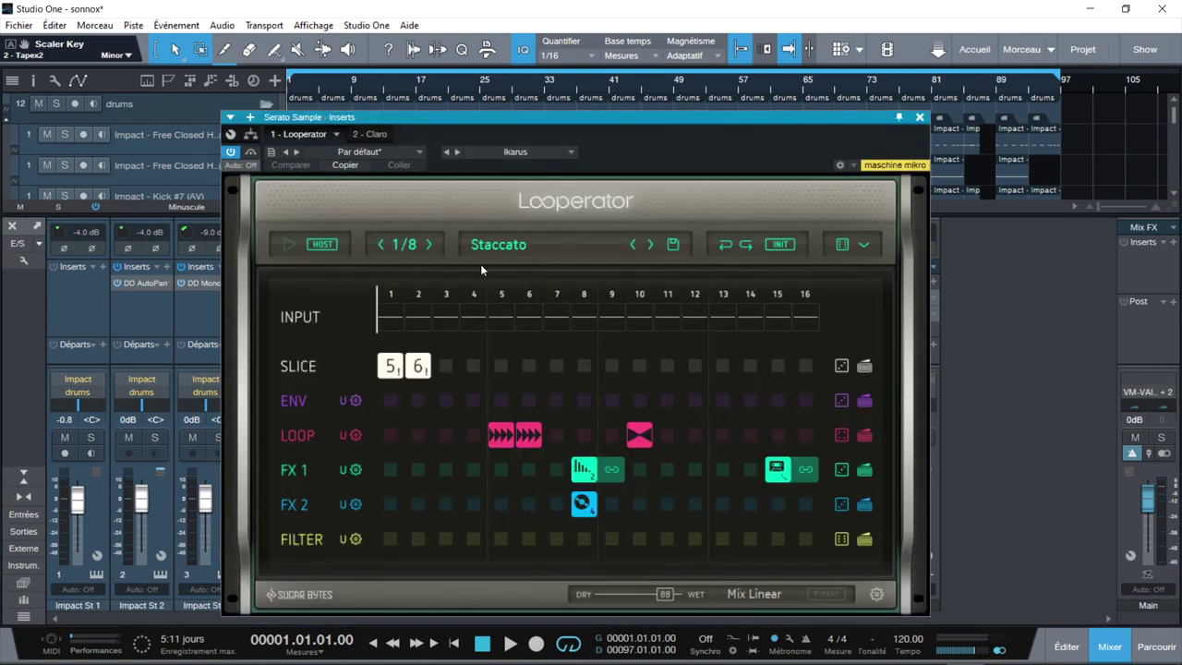
{"action": "left_click", "coordinate": [920, 118]}
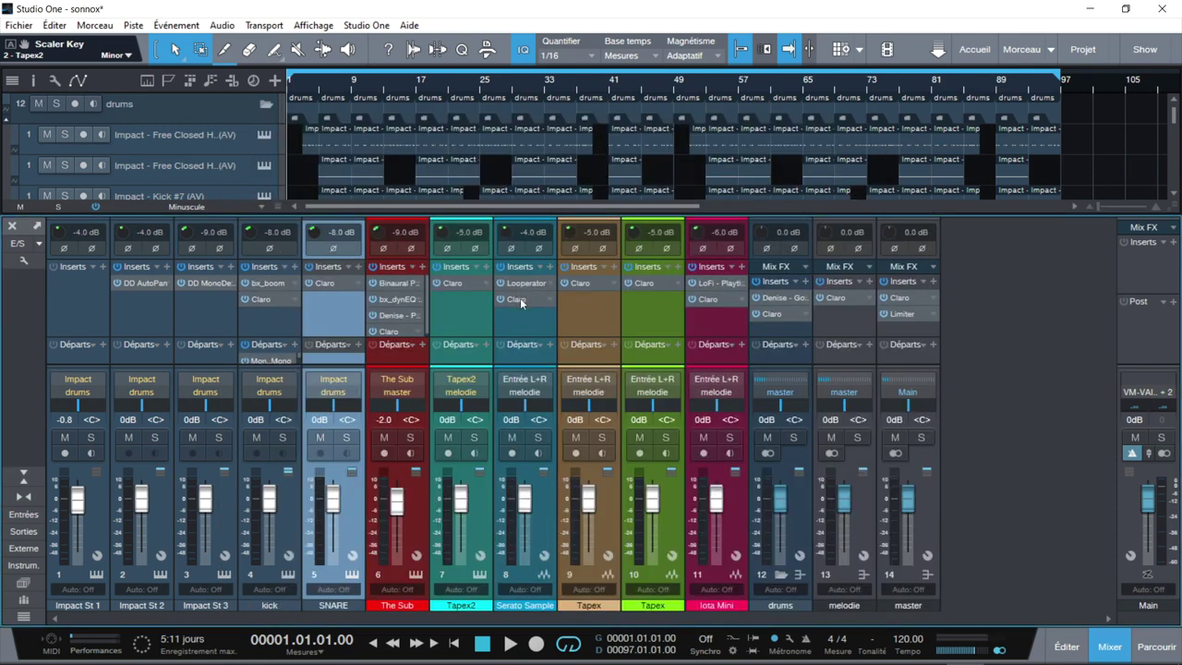
{"action": "left_click", "coordinate": [713, 284]}
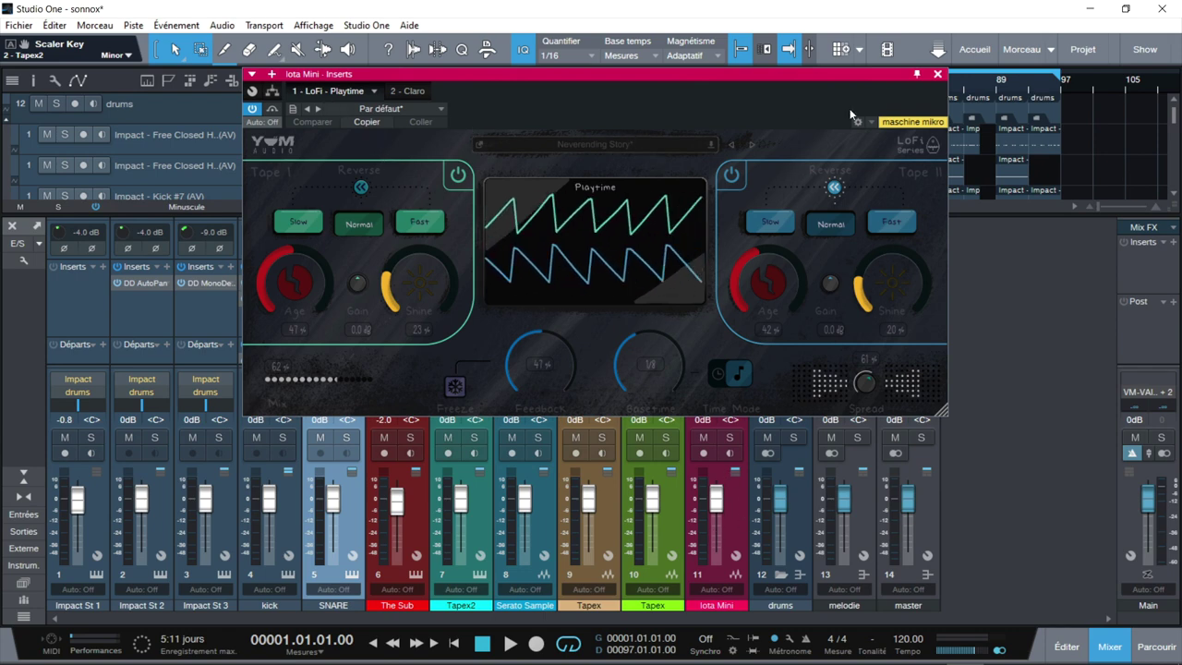
{"action": "left_click", "coordinate": [938, 77]}
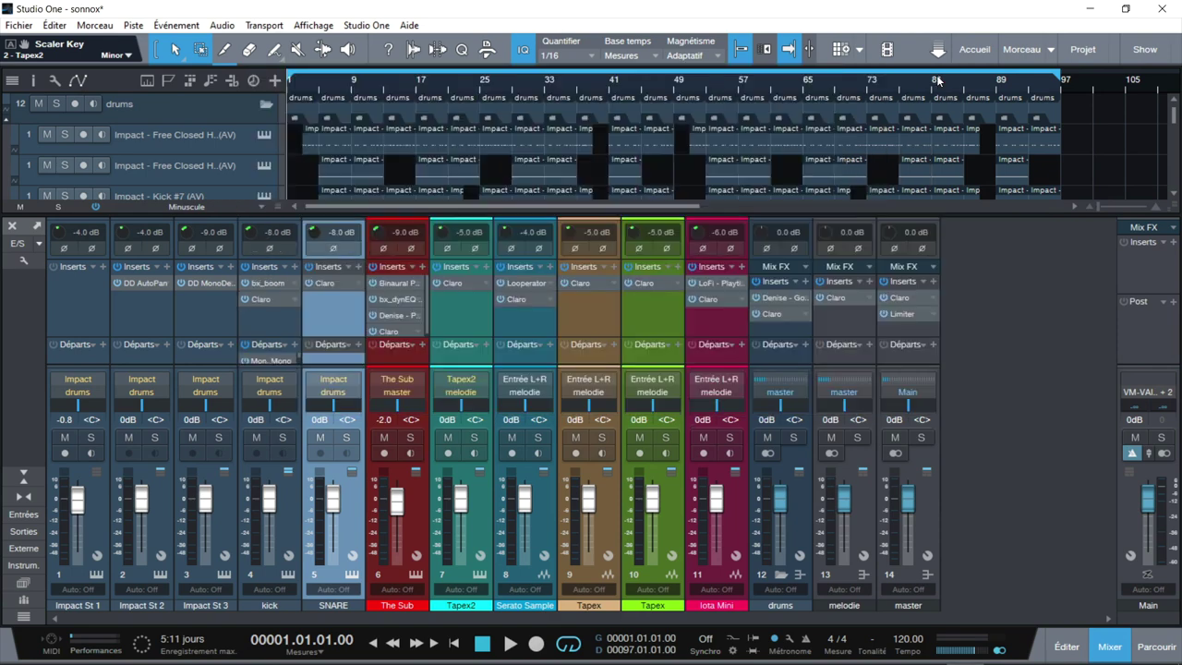
Step: Inspect God Mode and Claro on the drums bus, plus the Claro inserts on the melodie and master buses
{"action": "left_click", "coordinate": [777, 298]}
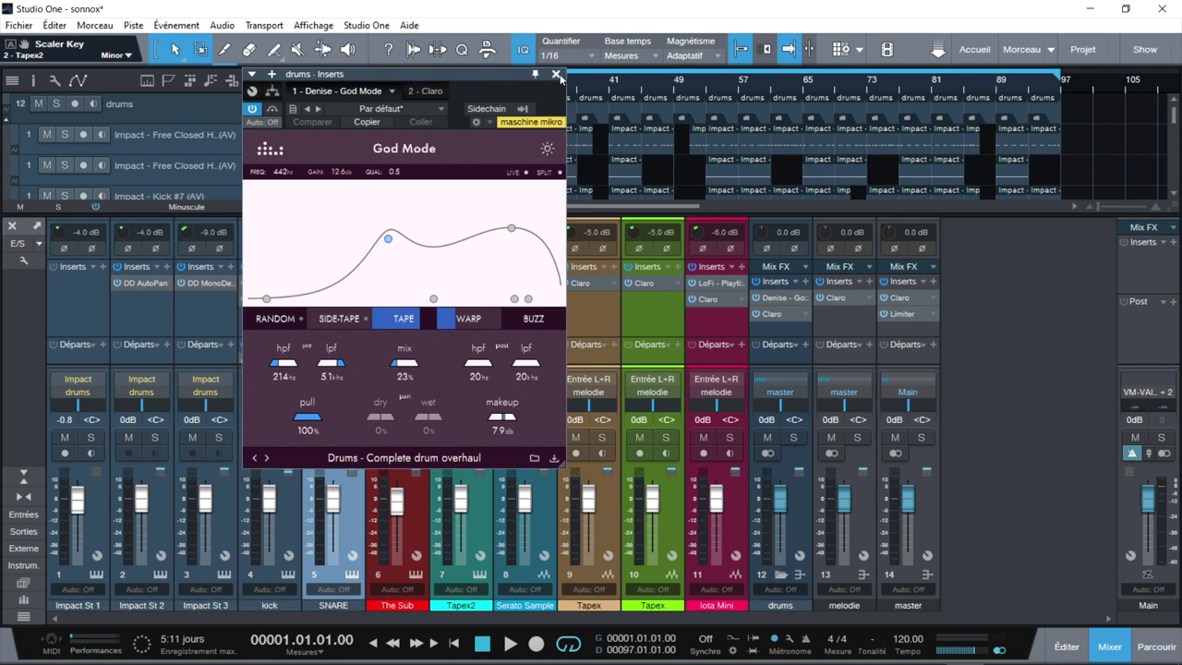
{"action": "left_click", "coordinate": [420, 92]}
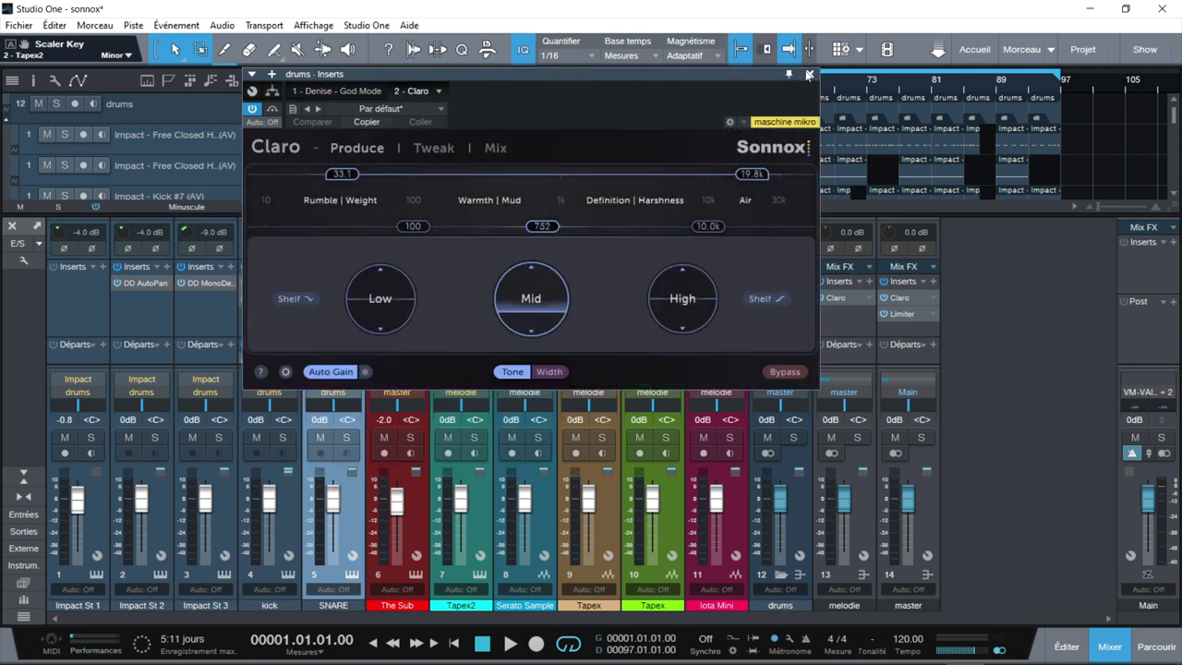
{"action": "left_click", "coordinate": [808, 74]}
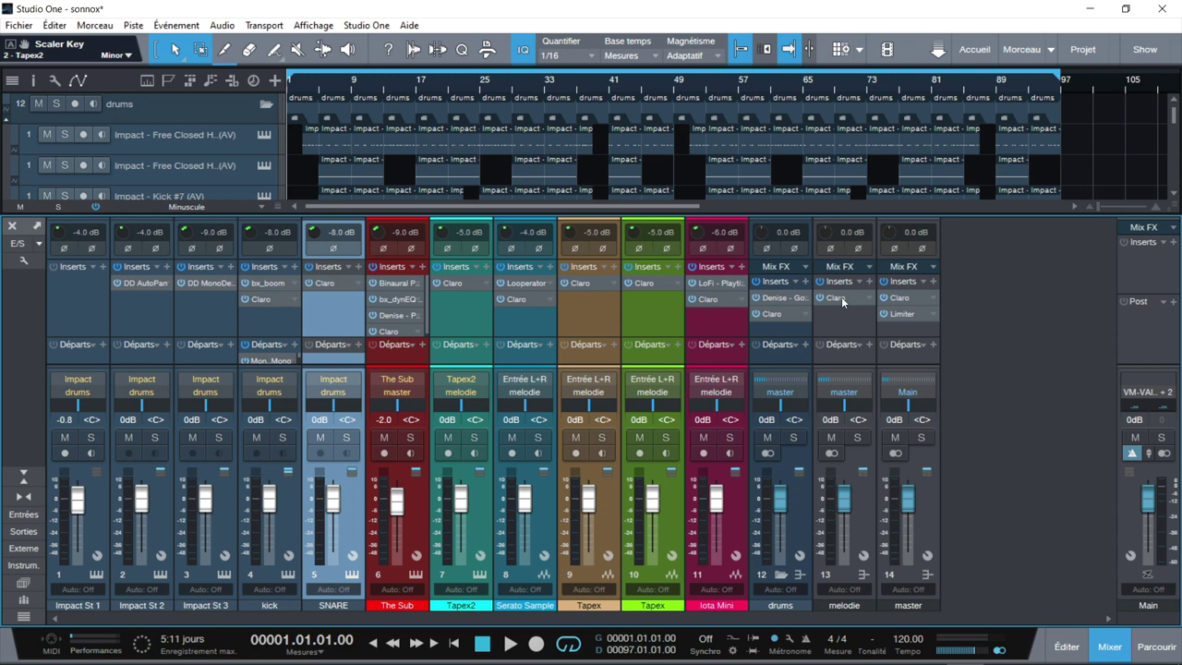
{"action": "left_click", "coordinate": [841, 297]}
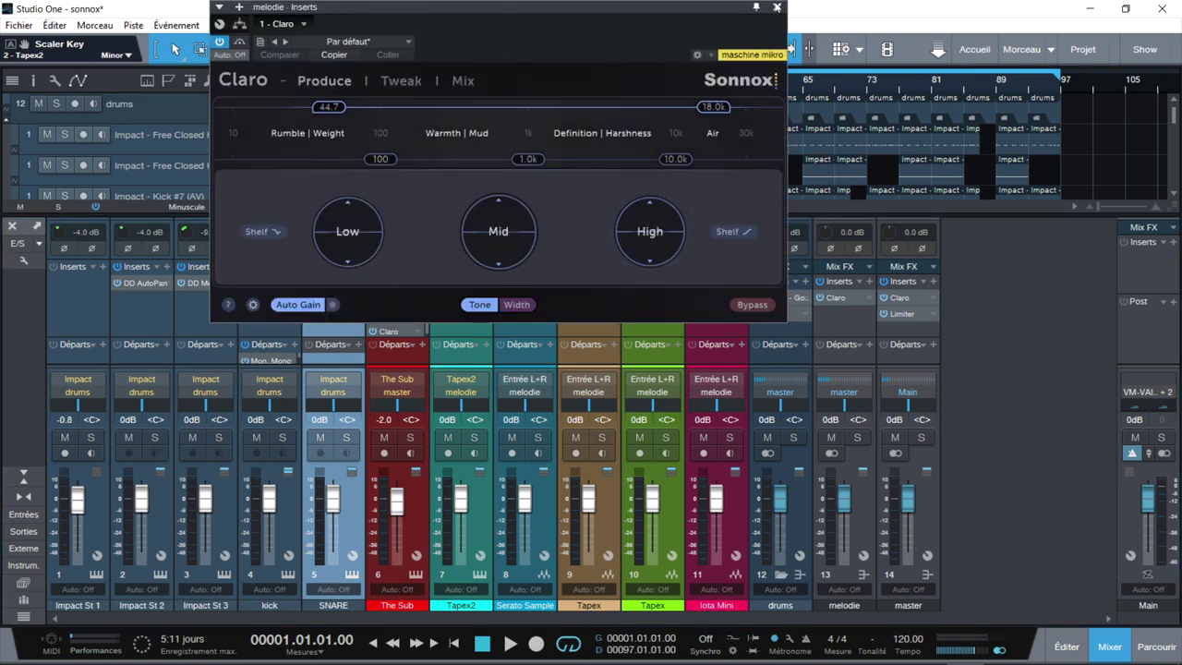
{"action": "left_click", "coordinate": [776, 7]}
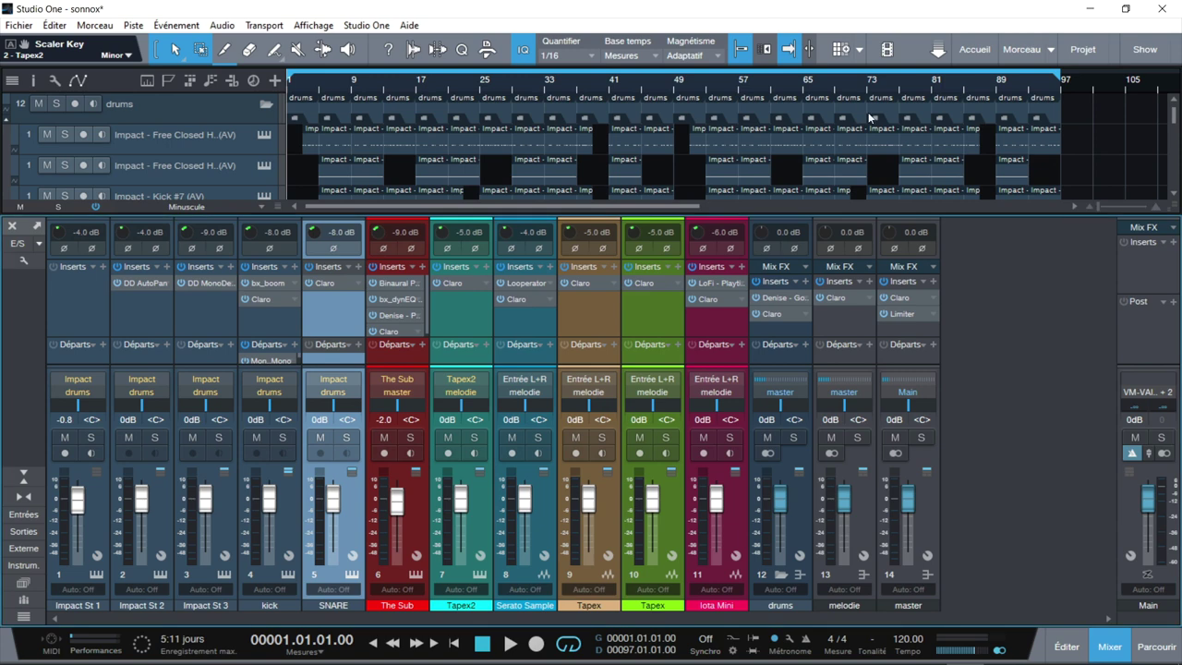
{"action": "left_click", "coordinate": [908, 299]}
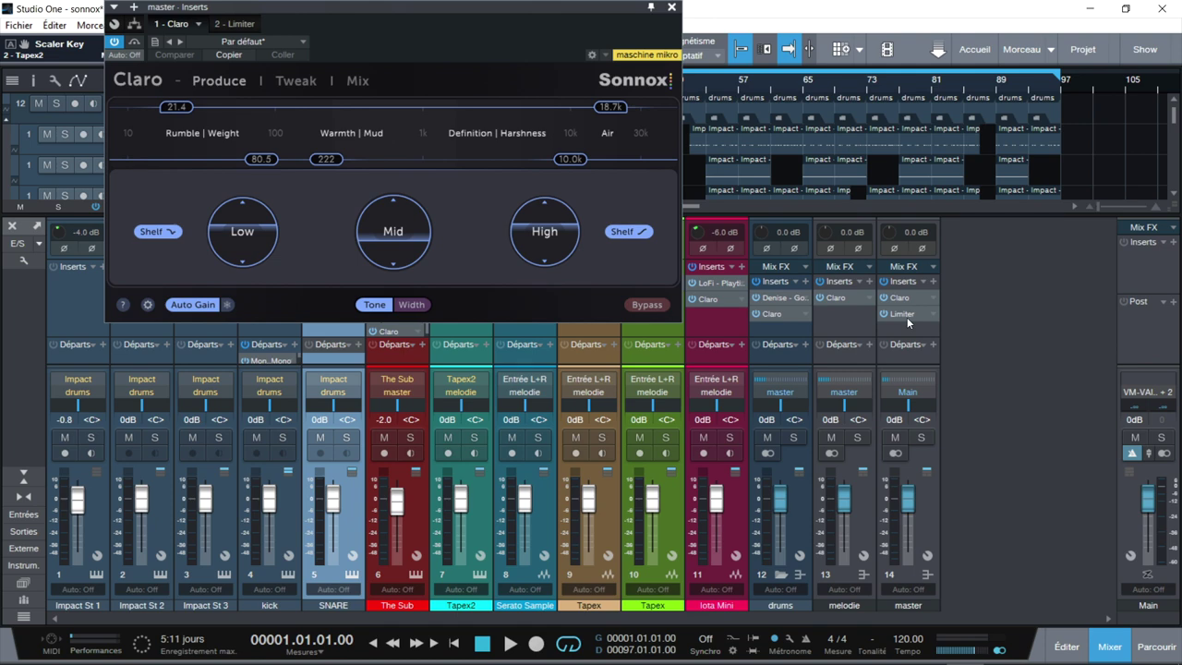
{"action": "left_click", "coordinate": [672, 8]}
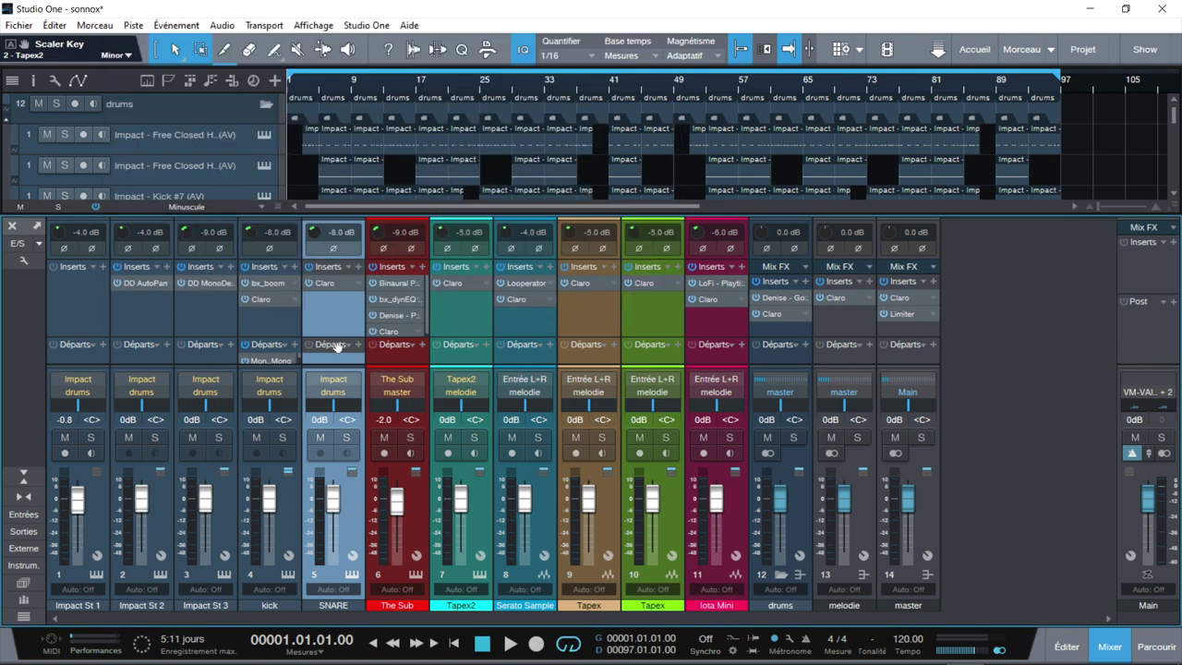
Step: Solo the drums bus and the melodie bus in turn to show which channels feed each, clearing each solo
{"action": "left_click", "coordinate": [794, 438]}
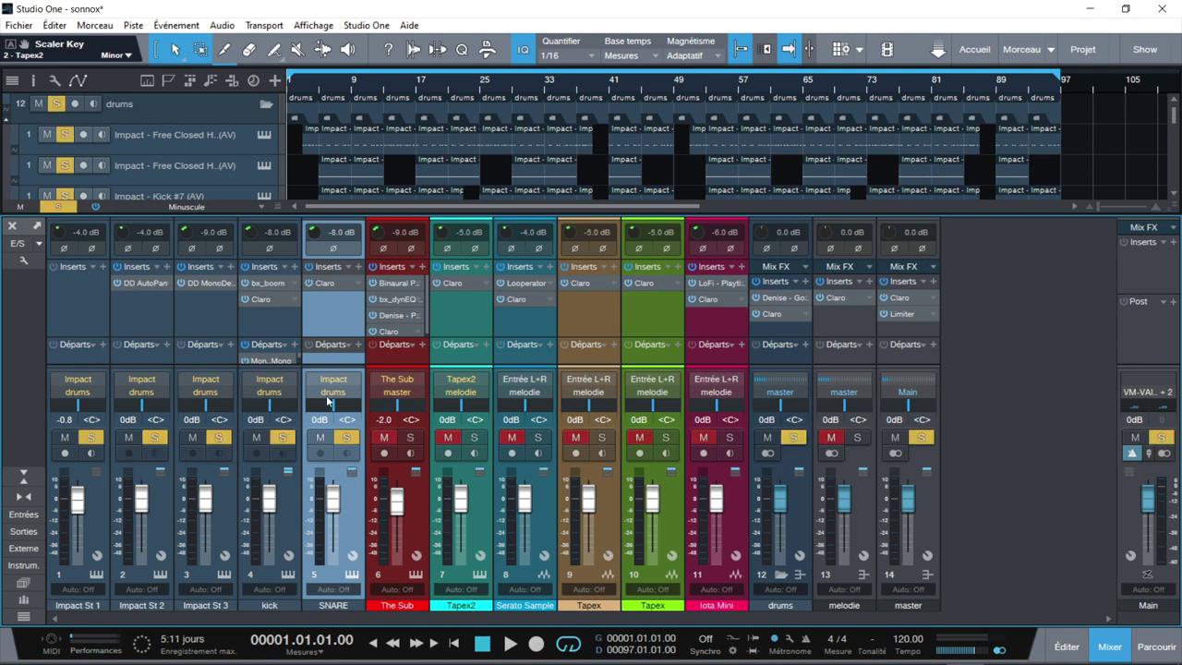
{"action": "left_click", "coordinate": [792, 440]}
{"action": "left_click", "coordinate": [852, 438]}
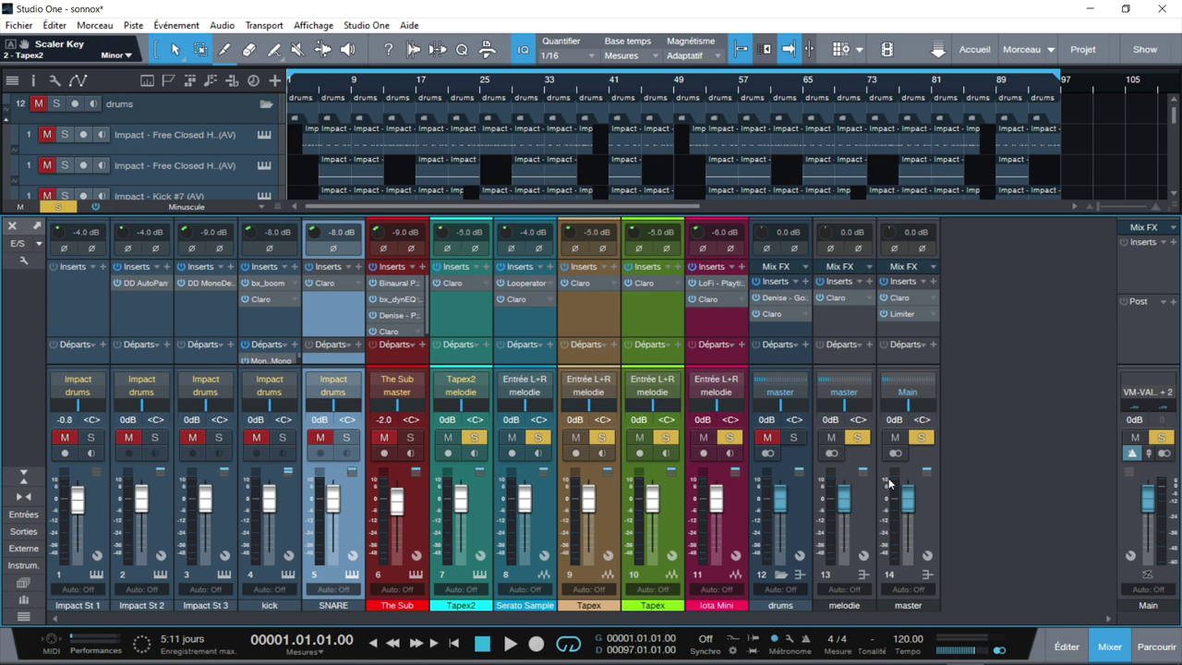
{"action": "left_click", "coordinate": [858, 440]}
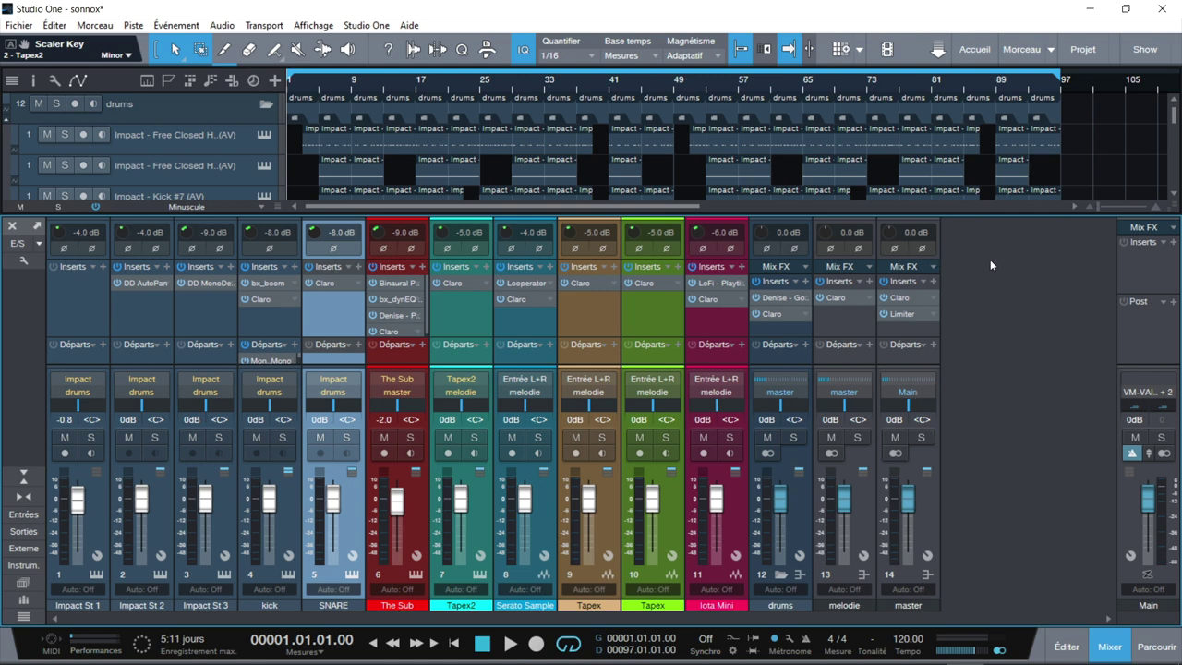
Step: Play the song from the start and collapse the drums folder track in the full arrangement
{"action": "key", "text": "space"}
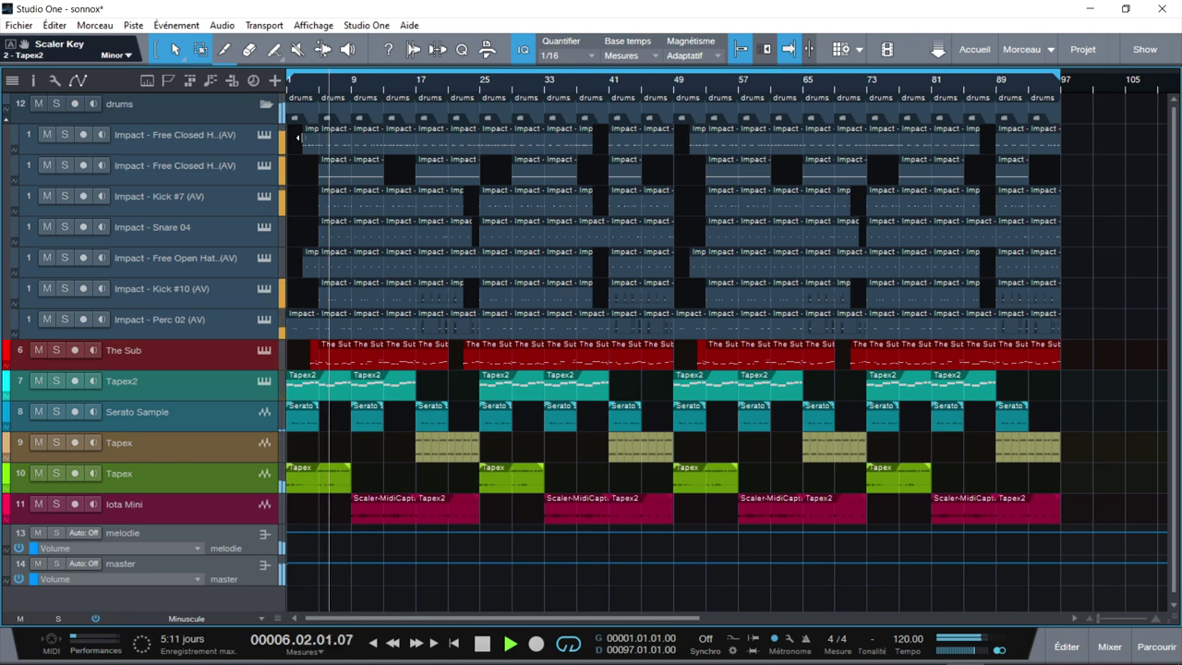
{"action": "left_click", "coordinate": [265, 108]}
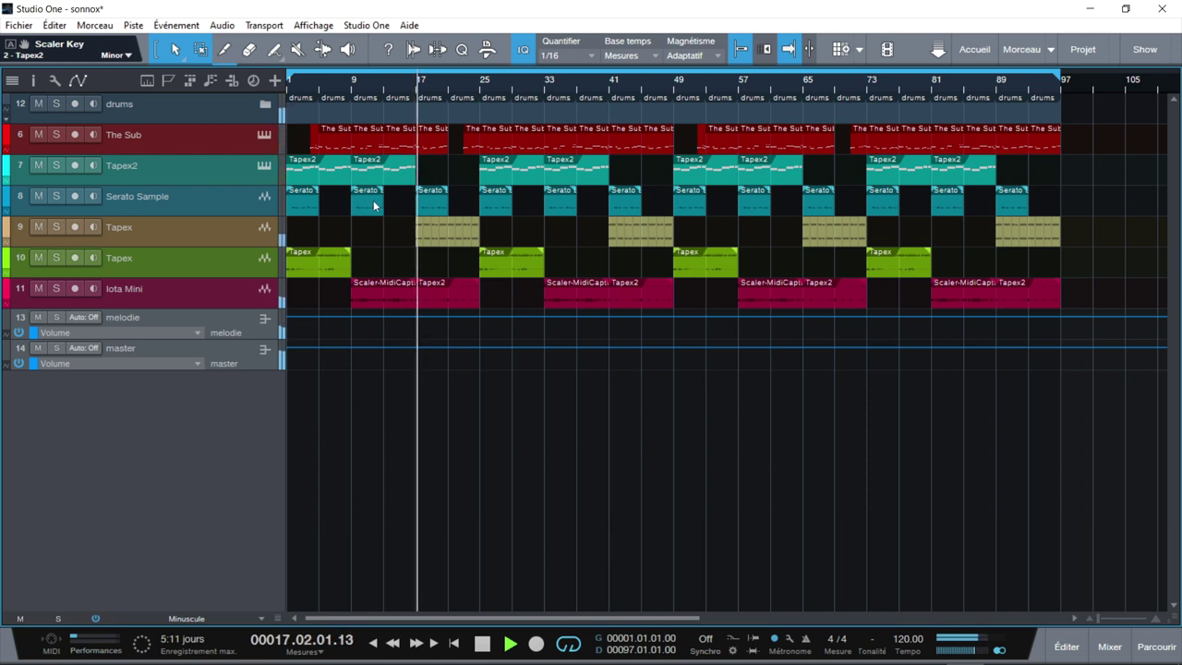
Step: View the Tapex2 instrument's editing and main pages while the song plays, close its window and stop playback
{"action": "left_click", "coordinate": [263, 167]}
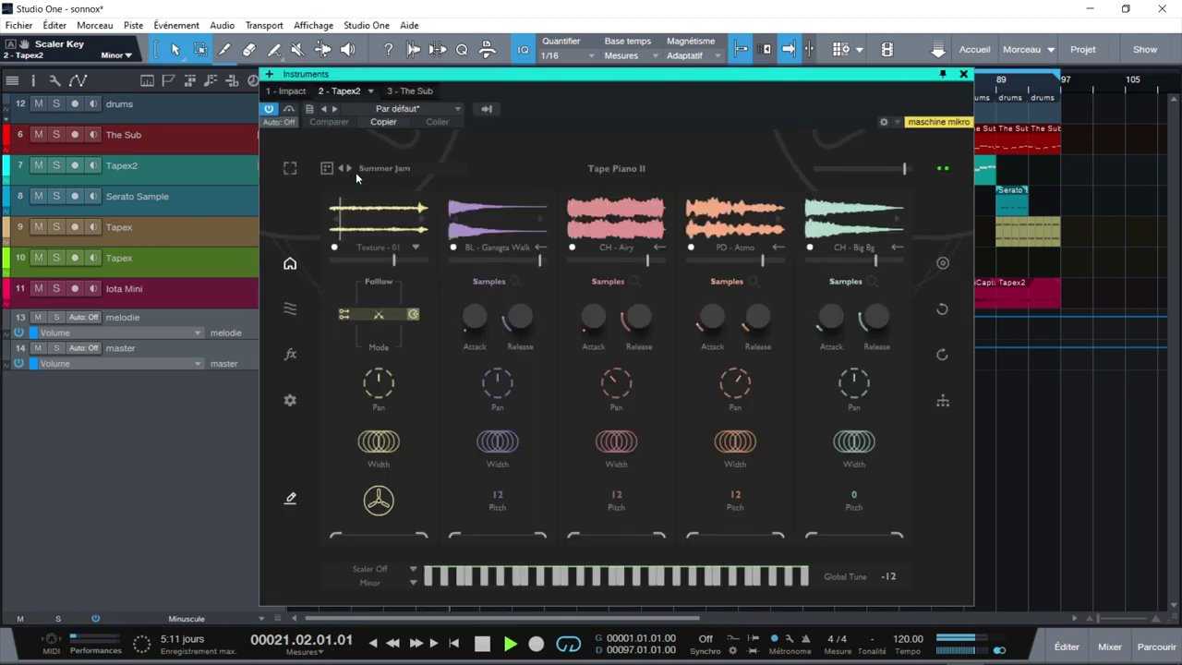
{"action": "left_click", "coordinate": [290, 498]}
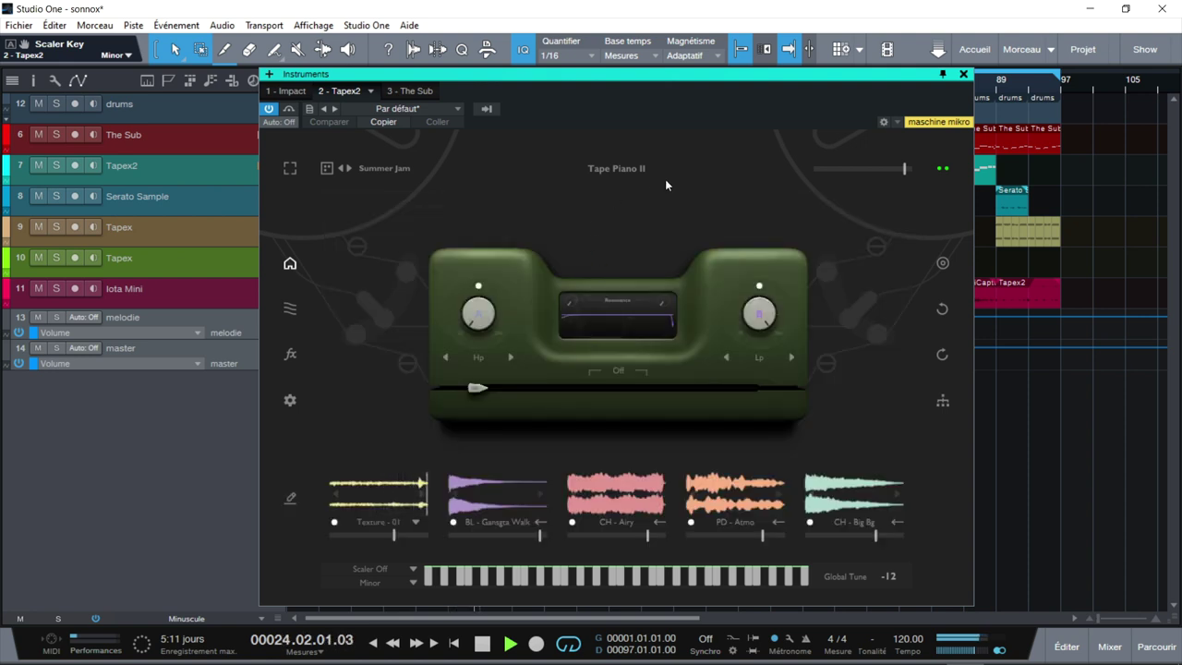
{"action": "left_click", "coordinate": [964, 75]}
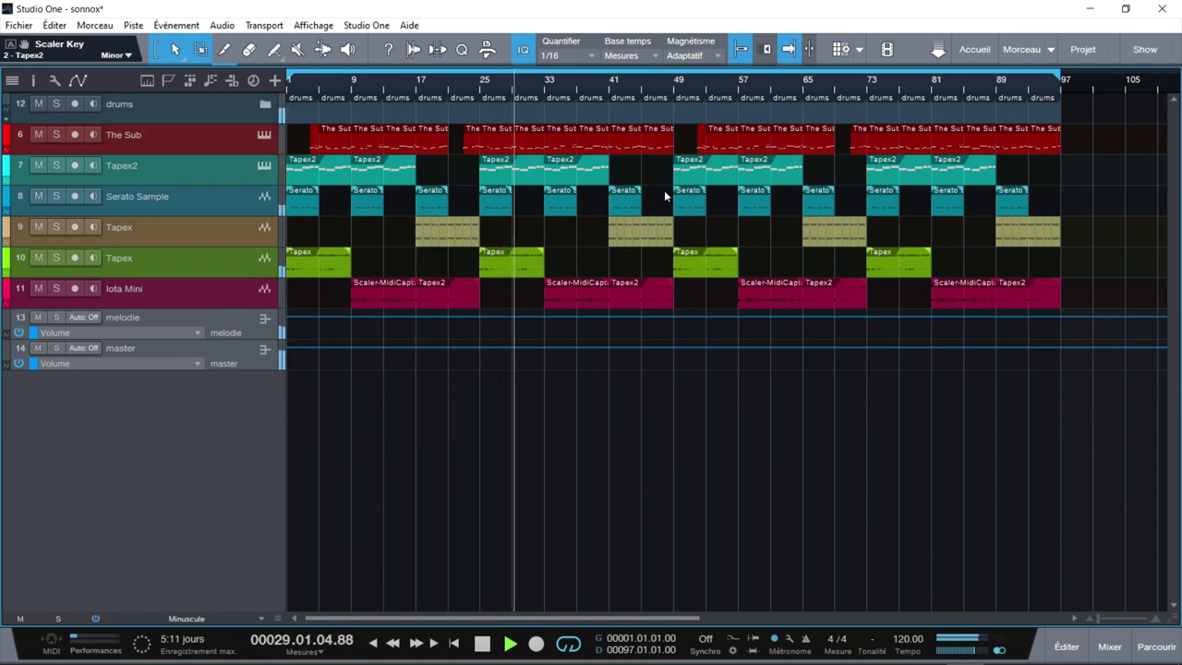
{"action": "key", "text": "space"}
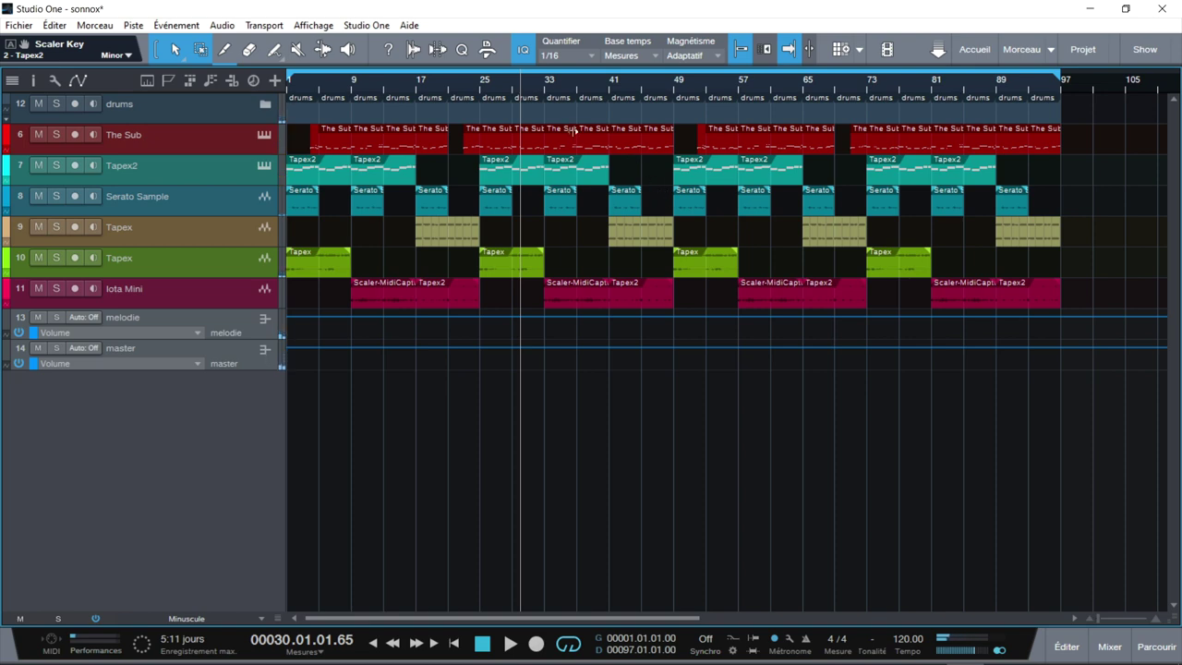
Step: Insert the Sonnox Claro EQ on the Main output channel of the mixer and hide the effects browser
{"action": "key", "text": "F3"}
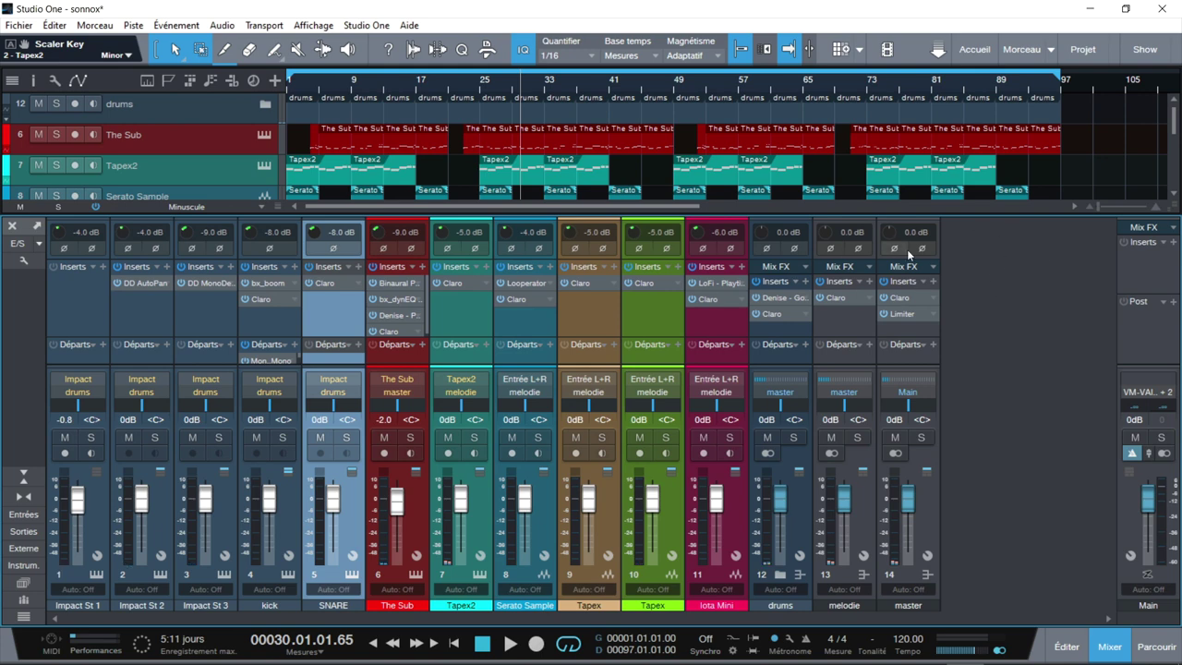
{"action": "left_click", "coordinate": [1156, 646]}
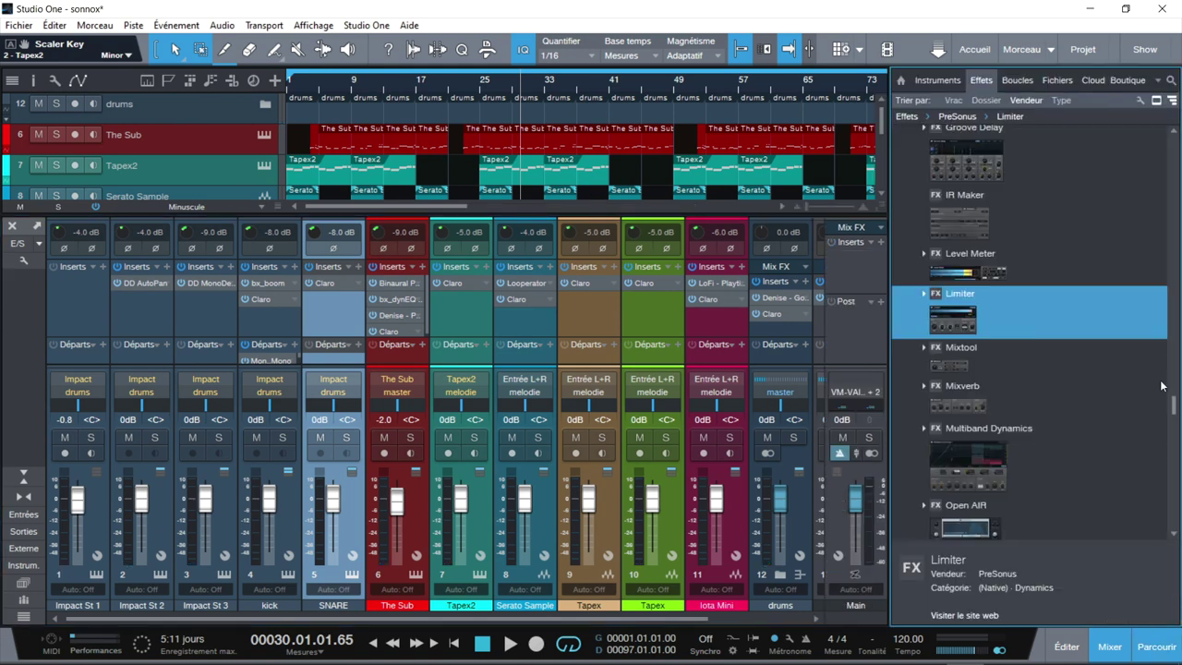
{"action": "left_click_drag", "start_coordinate": [1173, 406], "coordinate": [1180, 483]}
{"action": "left_click_drag", "start_coordinate": [968, 367], "coordinate": [855, 263]}
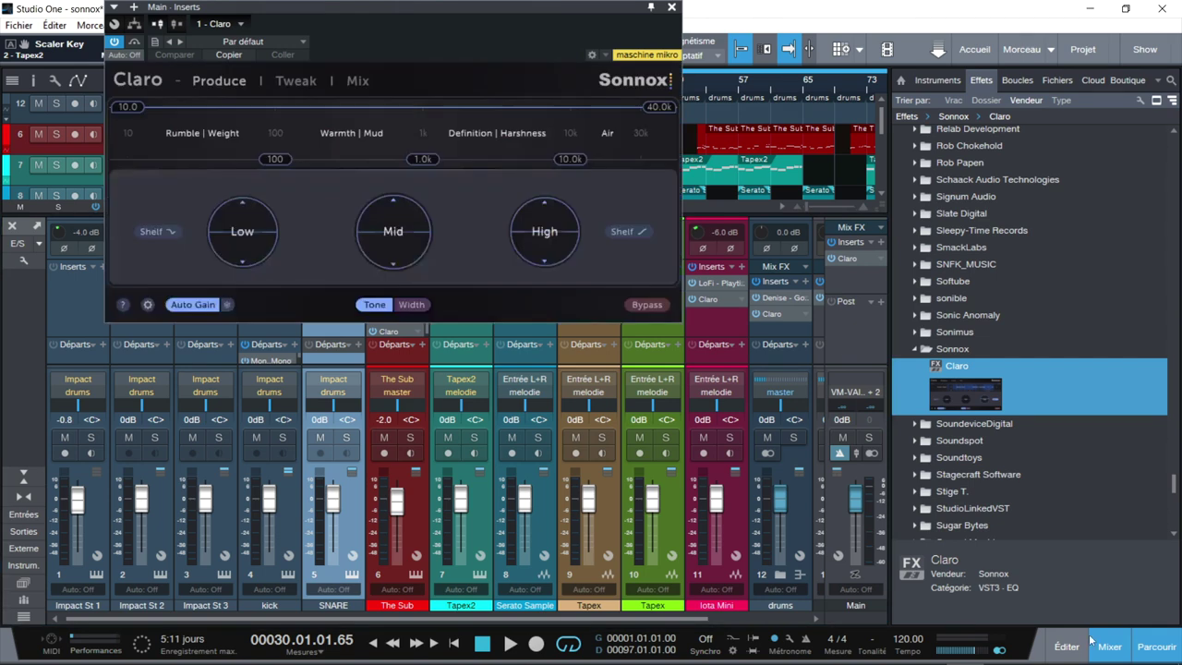
{"action": "left_click", "coordinate": [1150, 652]}
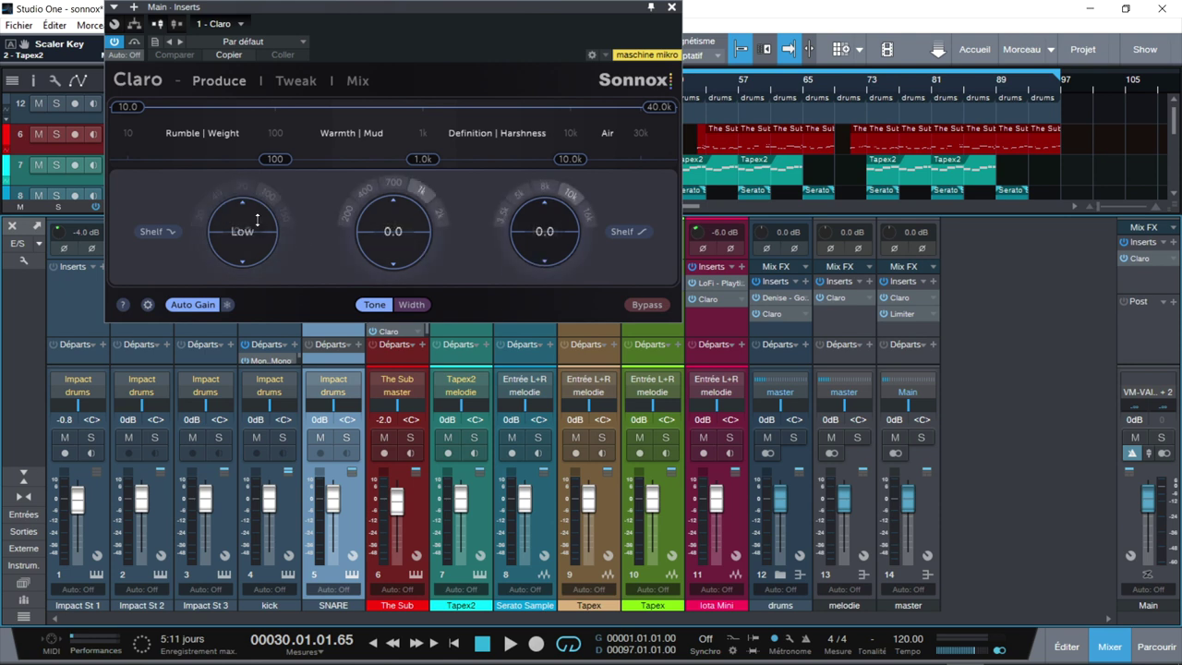
Step: Lower the High tone band to -0.93, try its frequency at 8k and put it back to 10k
{"action": "left_click", "coordinate": [546, 235]}
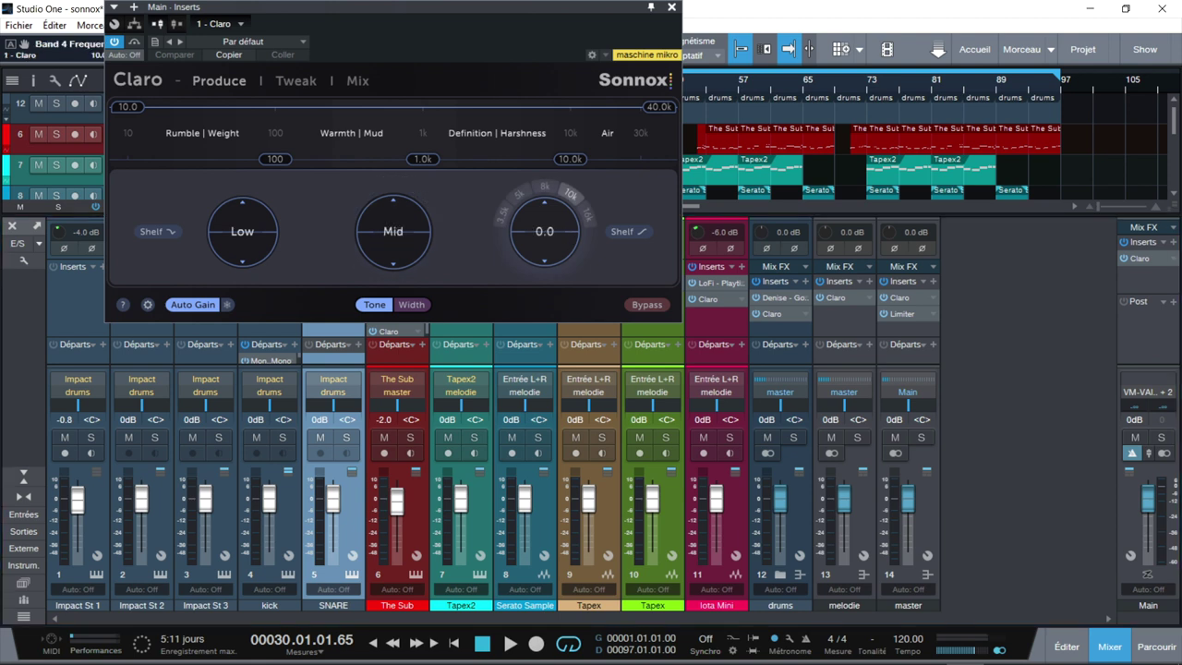
{"action": "mouse_move", "coordinate": [545, 236]}
{"action": "left_mouse_down"}
{"action": "mouse_move", "coordinate": [545, 199]}
{"action": "mouse_move", "coordinate": [546, 265]}
{"action": "mouse_move", "coordinate": [546, 196]}
{"action": "mouse_move", "coordinate": [546, 238]}
{"action": "left_mouse_up"}
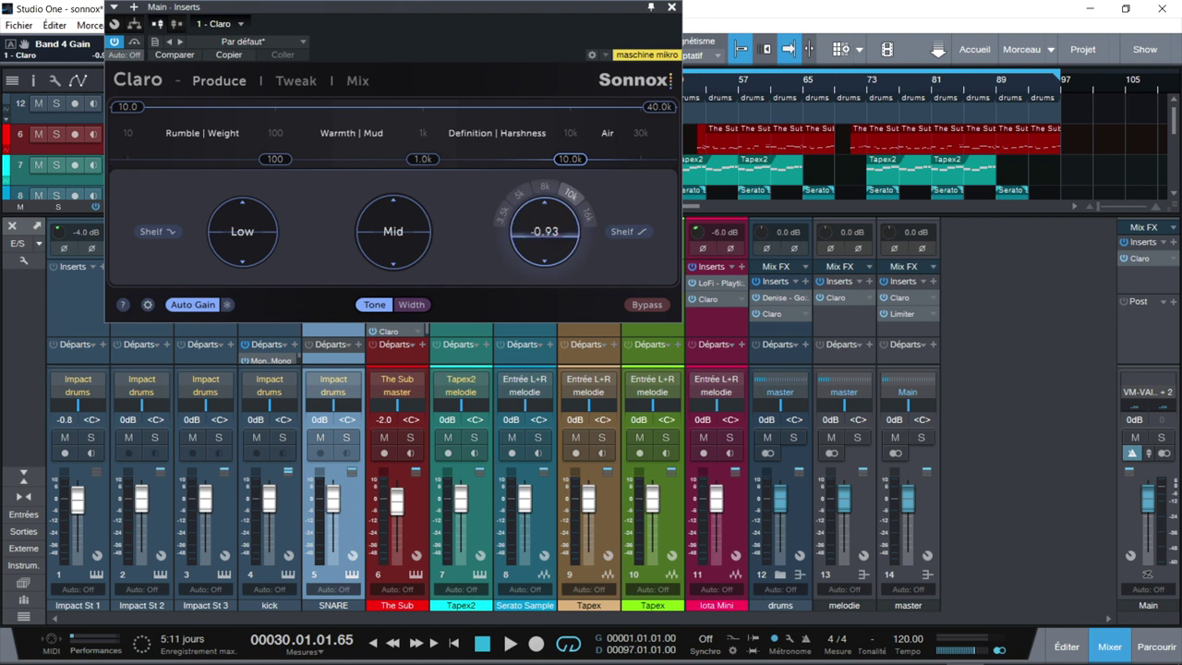
{"action": "left_click", "coordinate": [541, 187]}
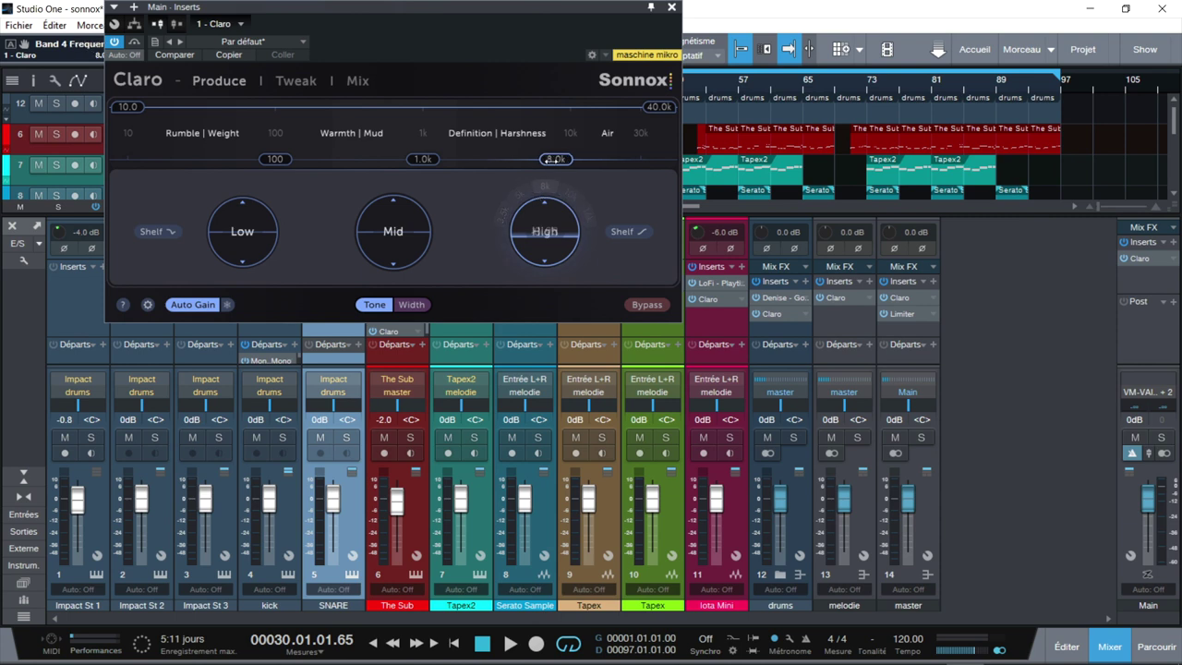
{"action": "mouse_move", "coordinate": [548, 225]}
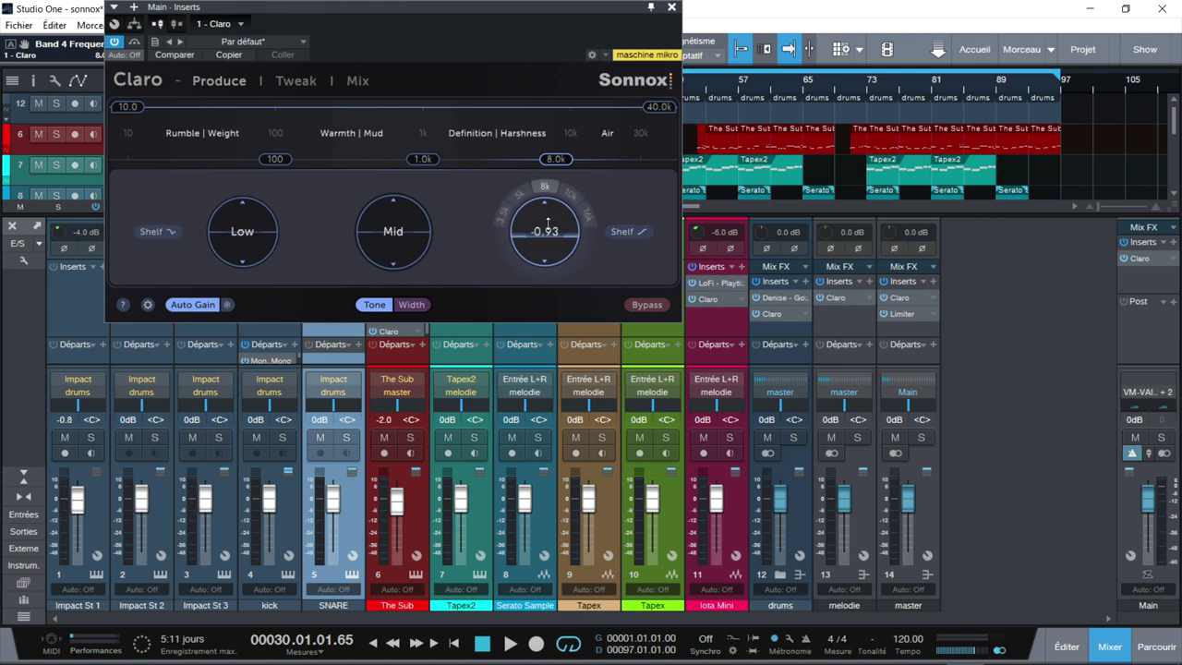
{"action": "left_click", "coordinate": [571, 195]}
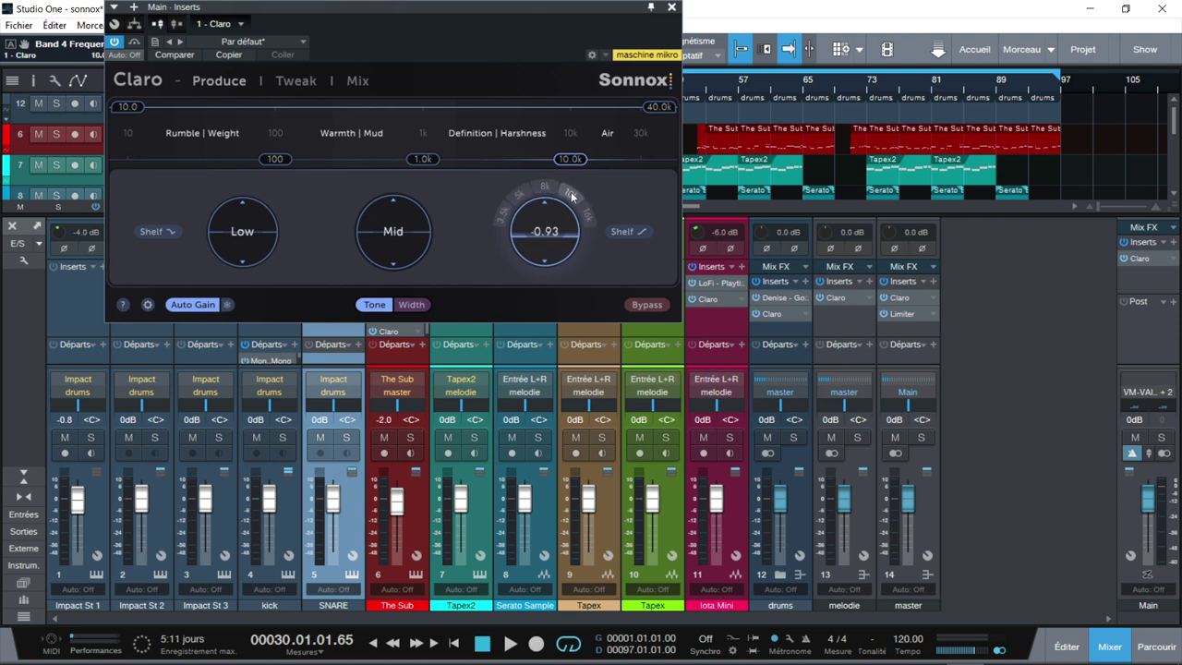
Step: Examine the low-cut filter's slope and frequency handle and the Low and Mid band controls for tone
{"action": "scroll", "coordinate": [570, 159], "scroll_direction": "up", "scroll_amount": 3}
{"action": "scroll", "coordinate": [581, 159], "scroll_direction": "down", "scroll_amount": 4}
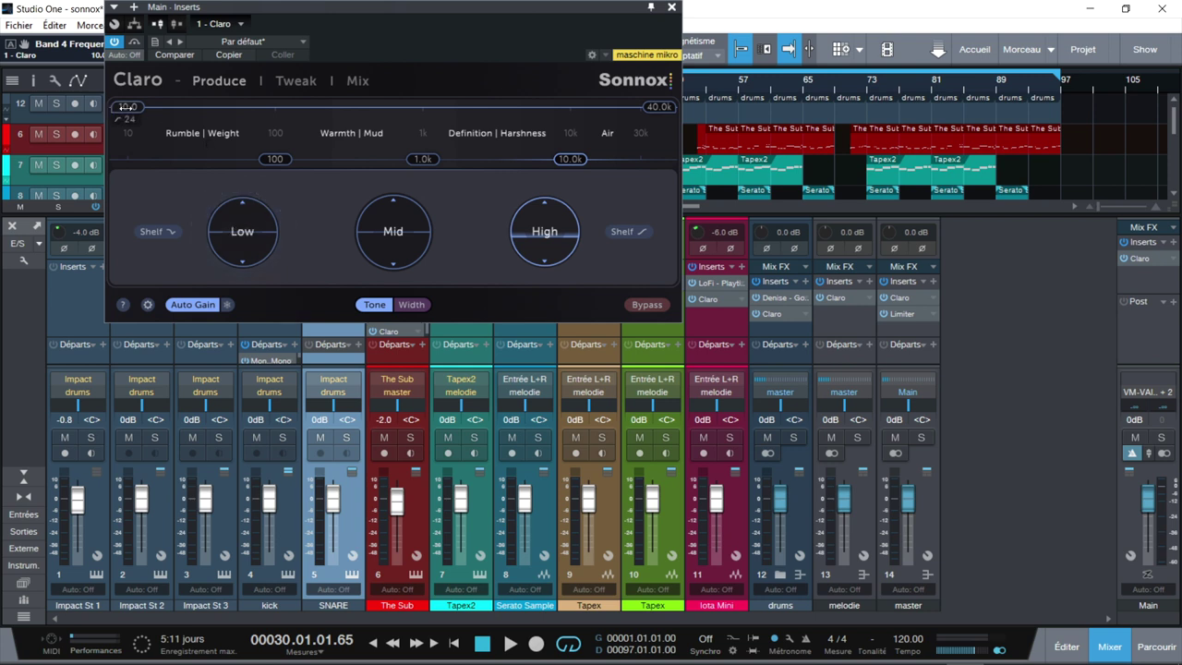
{"action": "mouse_move", "coordinate": [127, 106]}
{"action": "left_mouse_down"}
{"action": "mouse_move", "coordinate": [193, 107]}
{"action": "mouse_move", "coordinate": [127, 106]}
{"action": "left_mouse_up"}
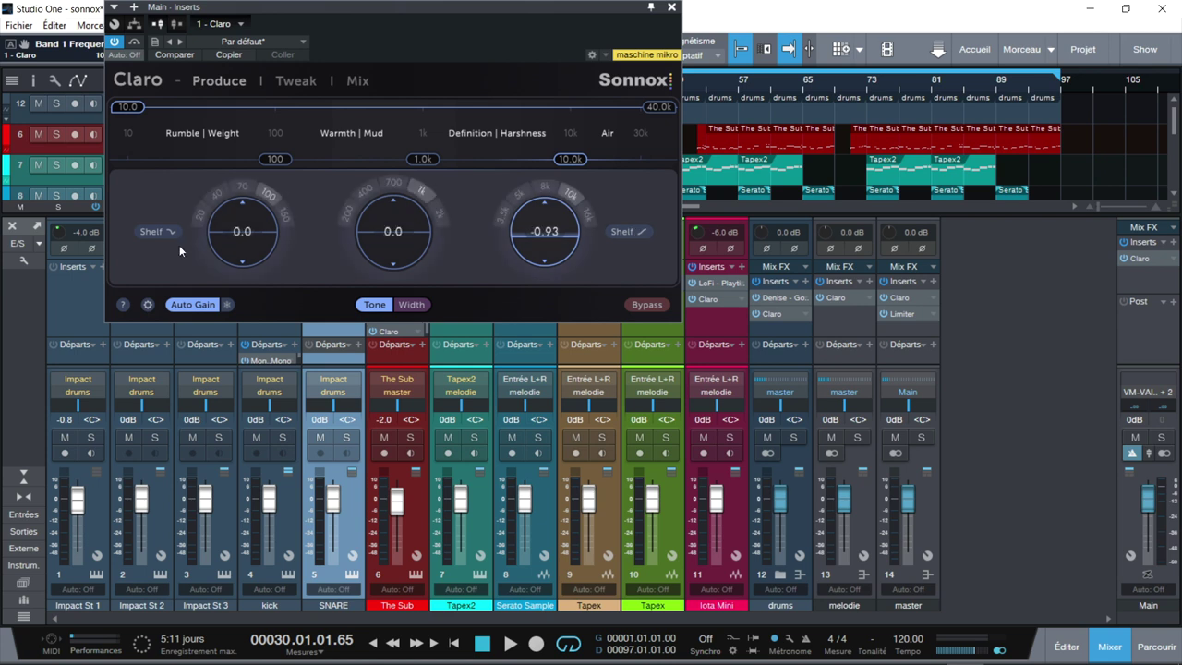
{"action": "mouse_move", "coordinate": [241, 243]}
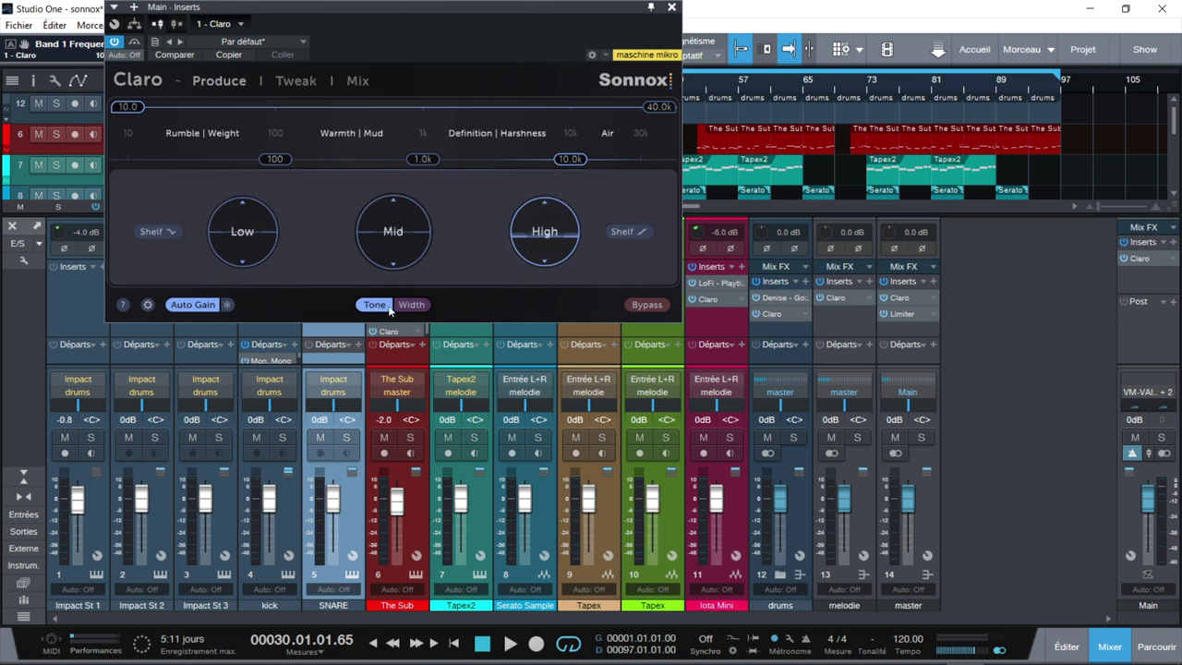
{"action": "mouse_move", "coordinate": [386, 234]}
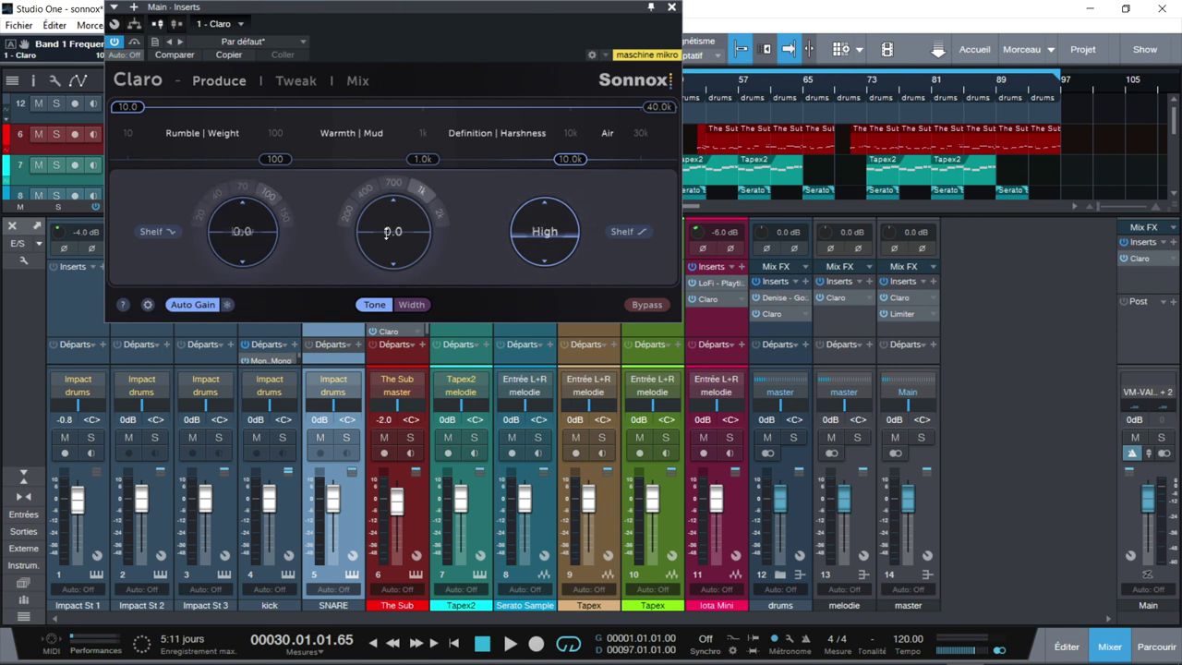
Step: Switch Claro to Width, then set its low-cut filter to 30.2 Hz and its high-cut filter to 23.2 kHz
{"action": "left_click", "coordinate": [412, 305]}
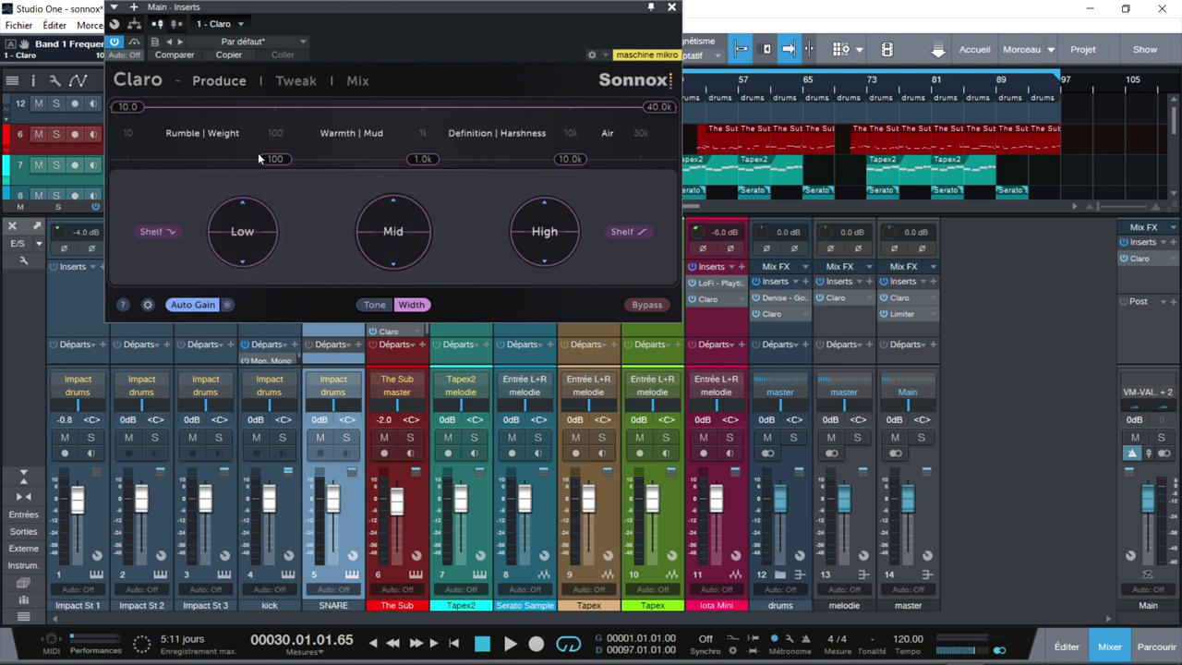
{"action": "mouse_move", "coordinate": [552, 222]}
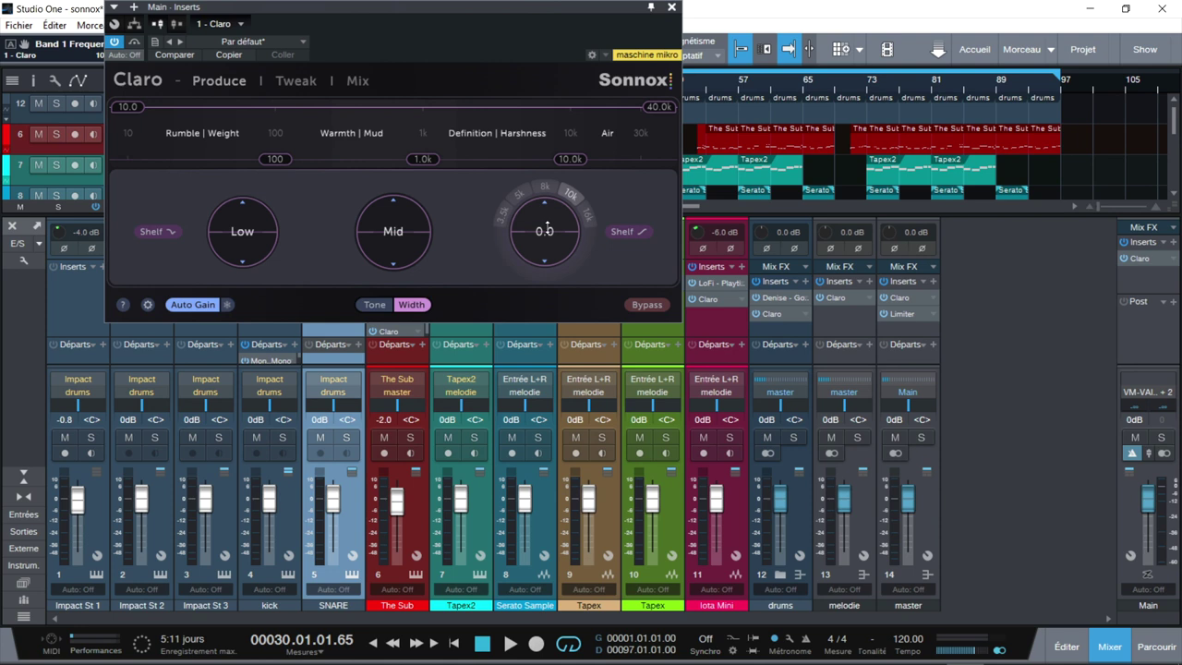
{"action": "mouse_move", "coordinate": [414, 248]}
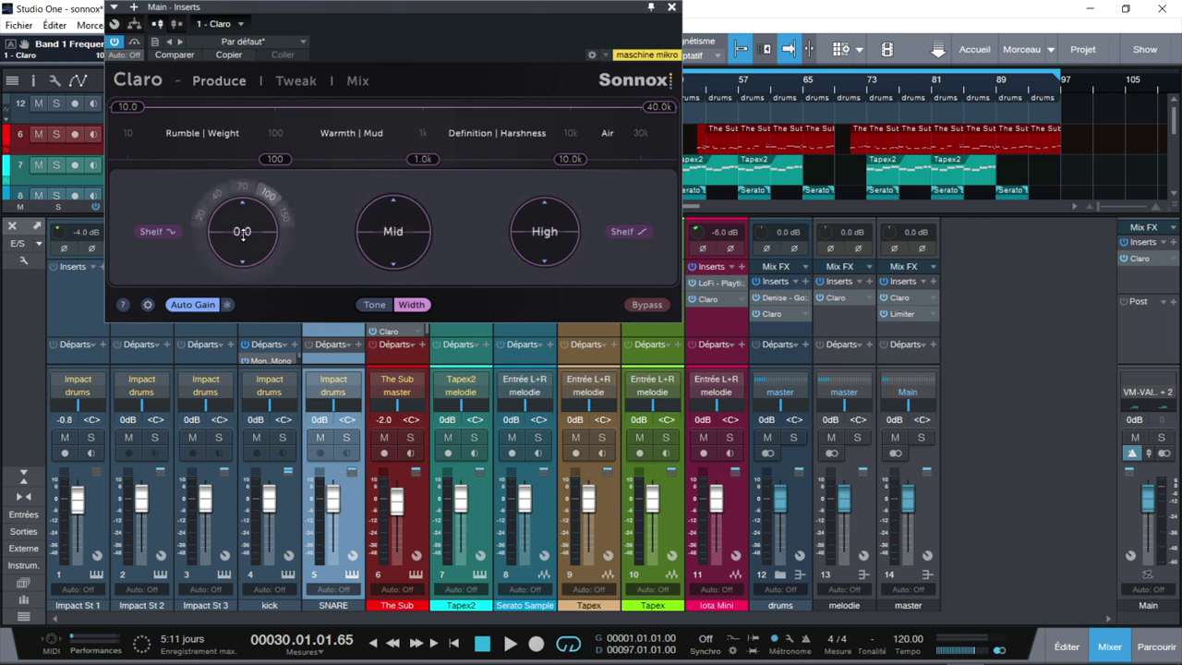
{"action": "left_click_drag", "start_coordinate": [138, 106], "coordinate": [200, 107]}
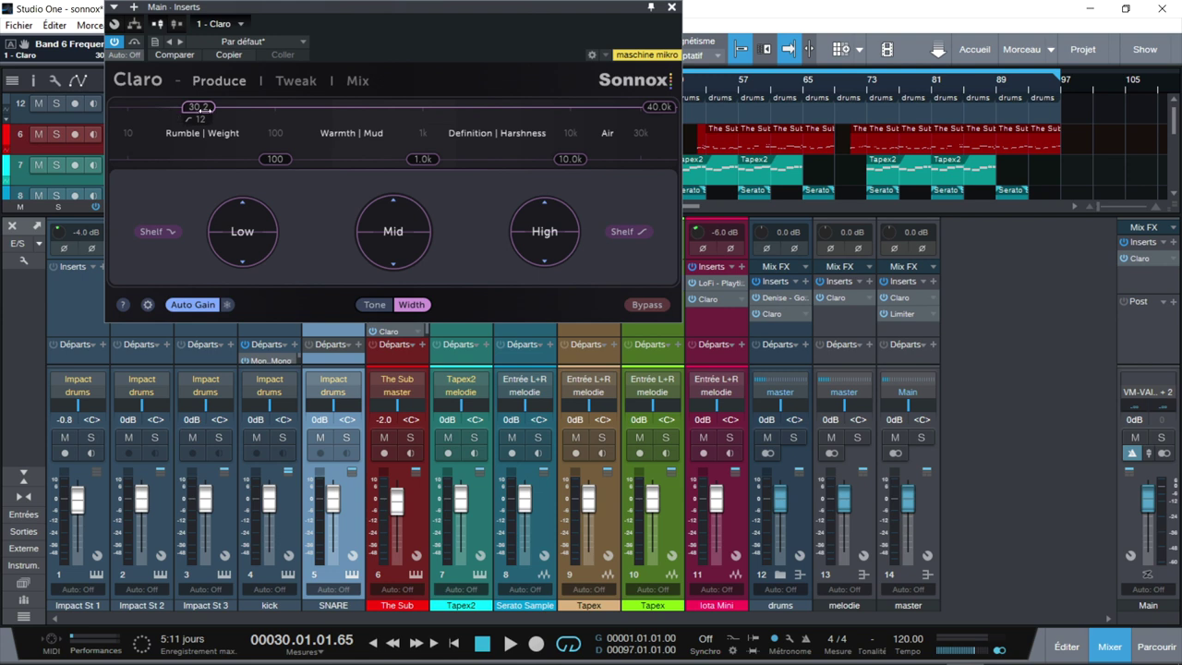
{"action": "left_click_drag", "start_coordinate": [658, 111], "coordinate": [620, 119]}
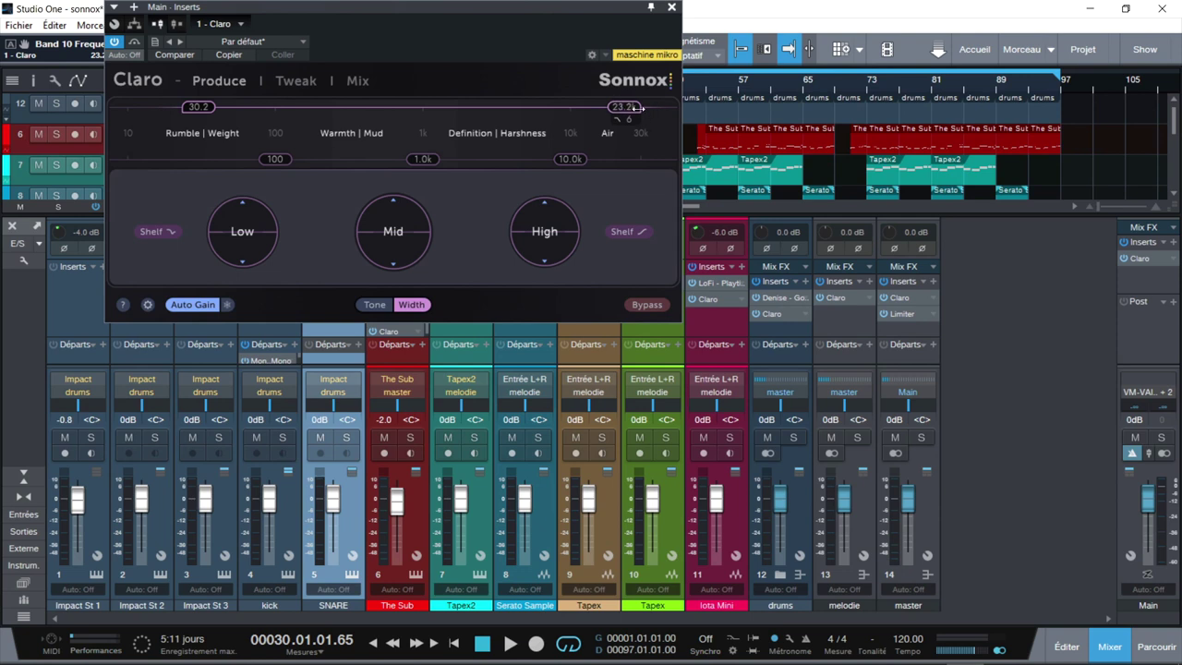
Step: Boost the High width band with its shelf enabled and set the Mid width band to 1.03 at 700 Hz
{"action": "left_click", "coordinate": [627, 235]}
{"action": "left_click_drag", "start_coordinate": [545, 230], "coordinate": [545, 210]}
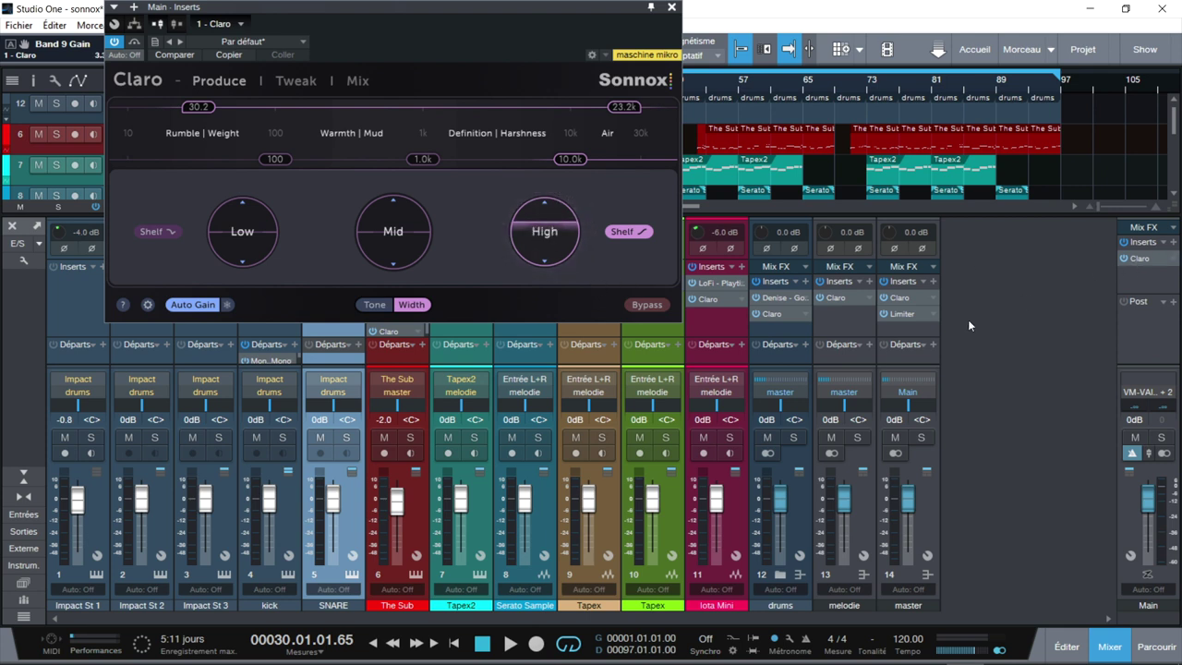
{"action": "scroll", "coordinate": [400, 236], "scroll_direction": "up", "scroll_amount": 10}
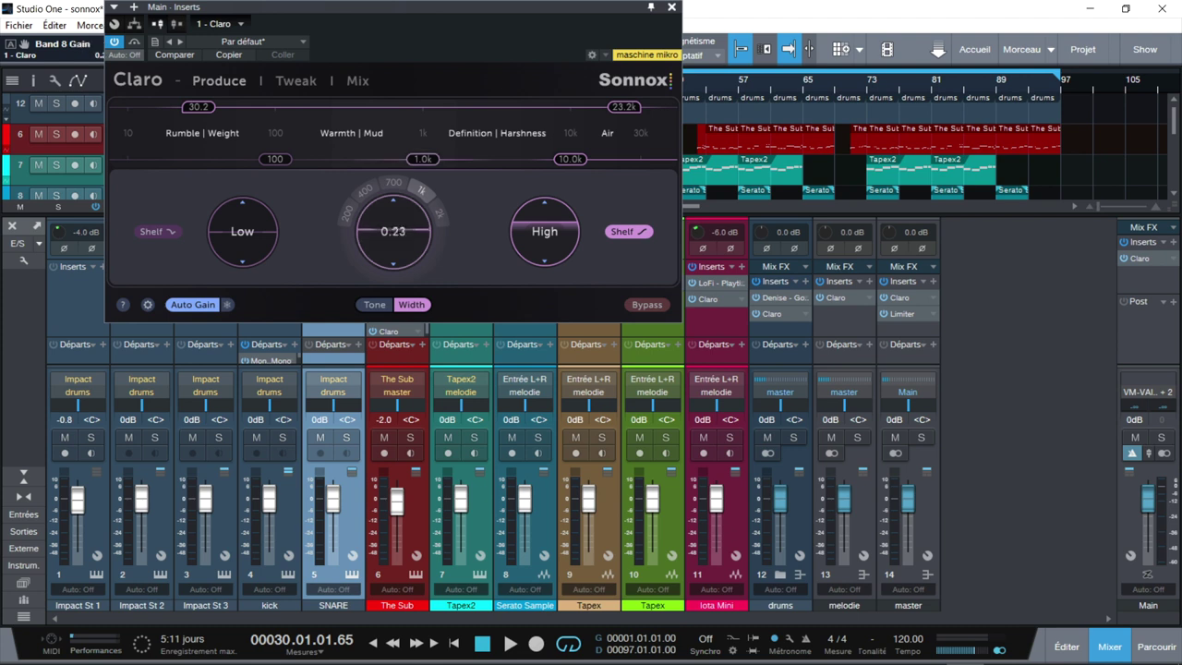
{"action": "left_click", "coordinate": [394, 185]}
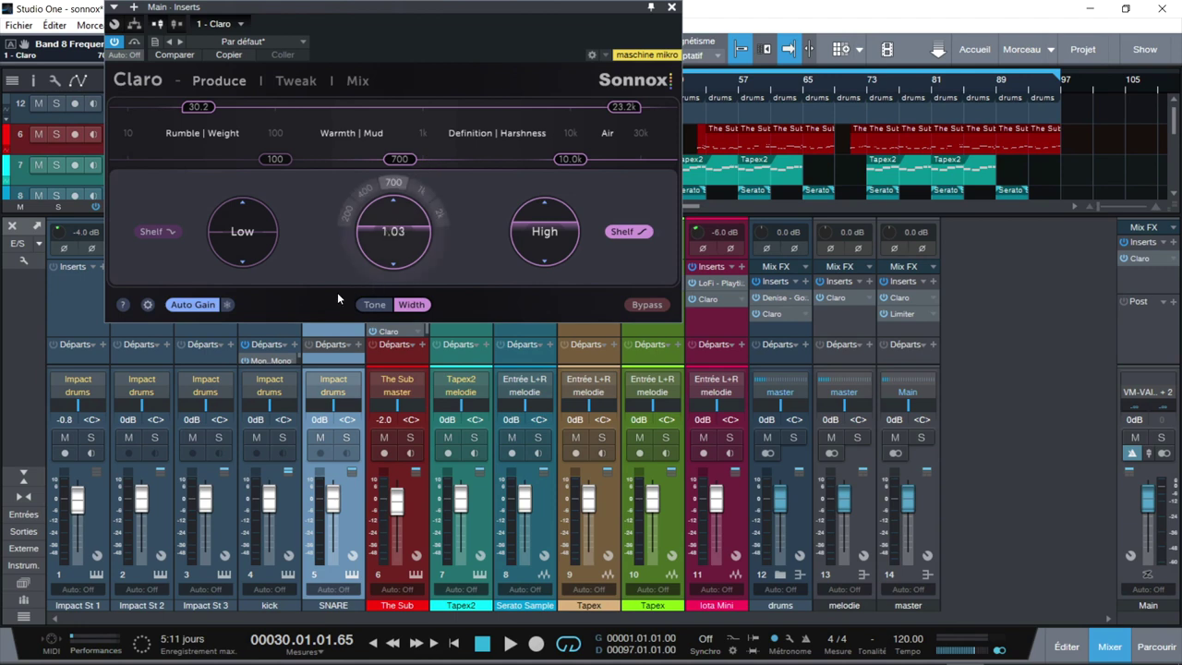
Step: Set the Low width band to 0.37 at 150 Hz and enable its shelf
{"action": "scroll", "coordinate": [242, 231], "scroll_direction": "up", "scroll_amount": 4}
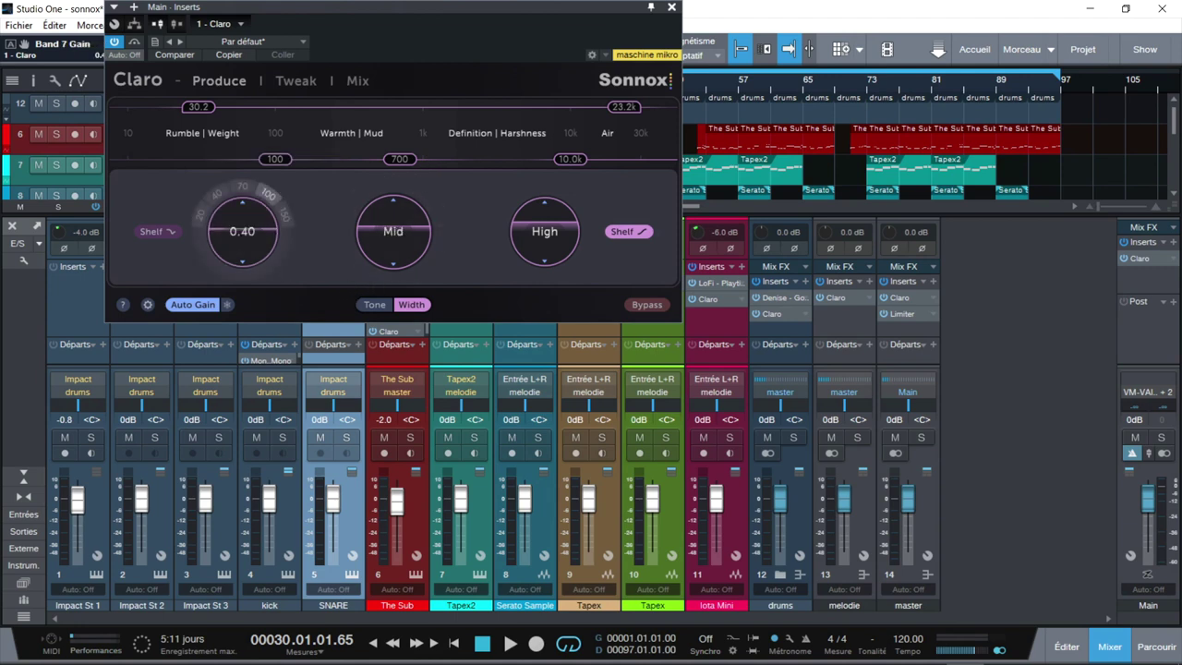
{"action": "left_click", "coordinate": [282, 220]}
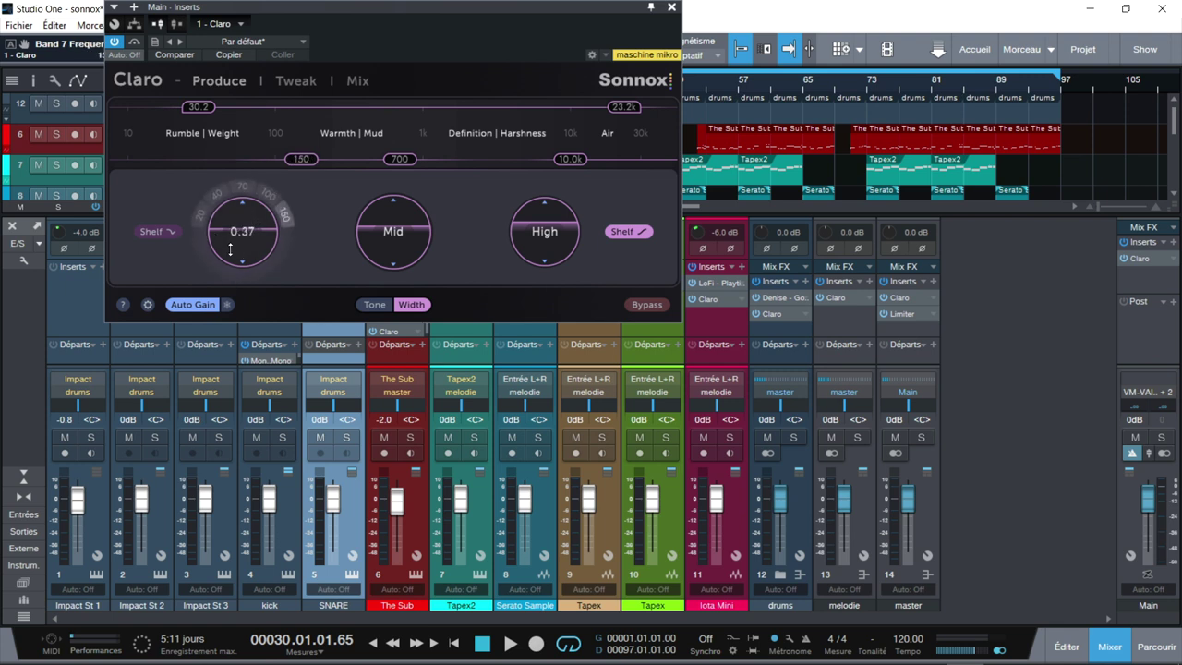
{"action": "left_click", "coordinate": [159, 236]}
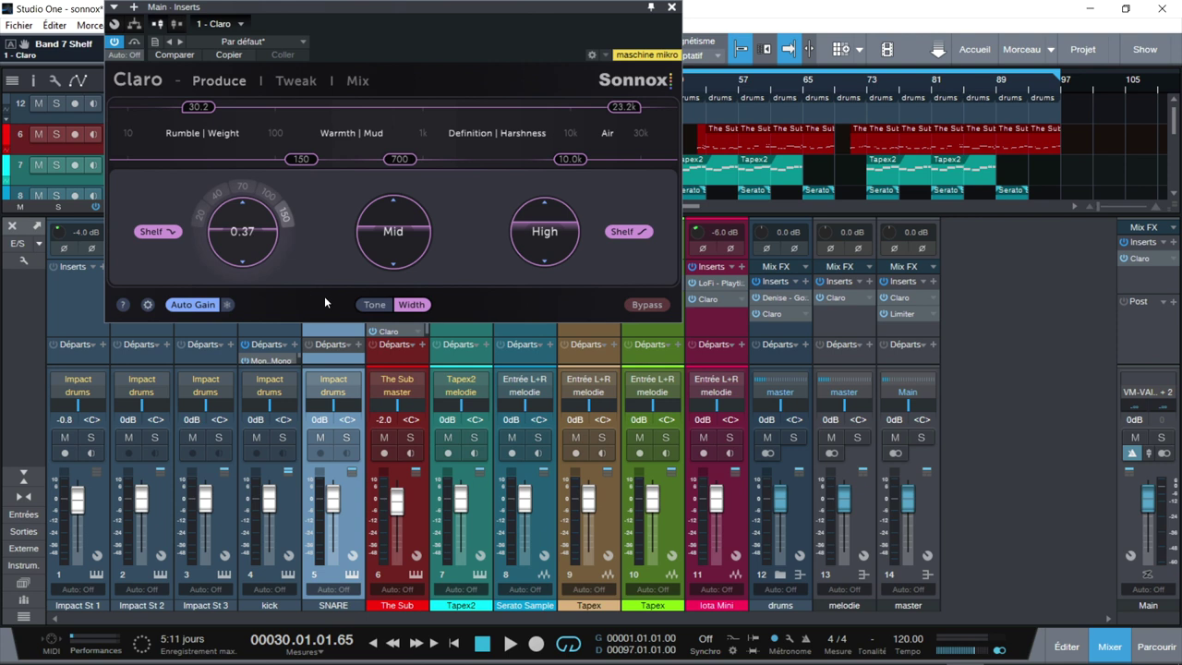
Step: Return to Tone, boost the Low band at 150 Hz and cut the Mid band slightly at 1 kHz
{"action": "left_click", "coordinate": [374, 303]}
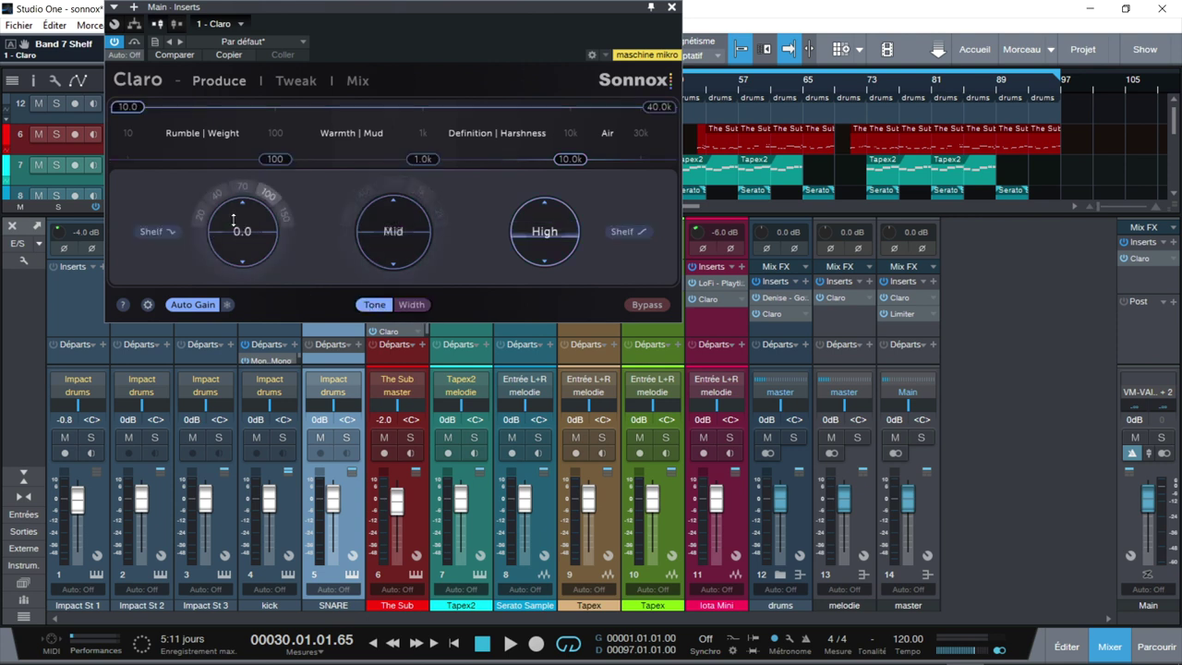
{"action": "left_click_drag", "start_coordinate": [241, 232], "coordinate": [281, 214]}
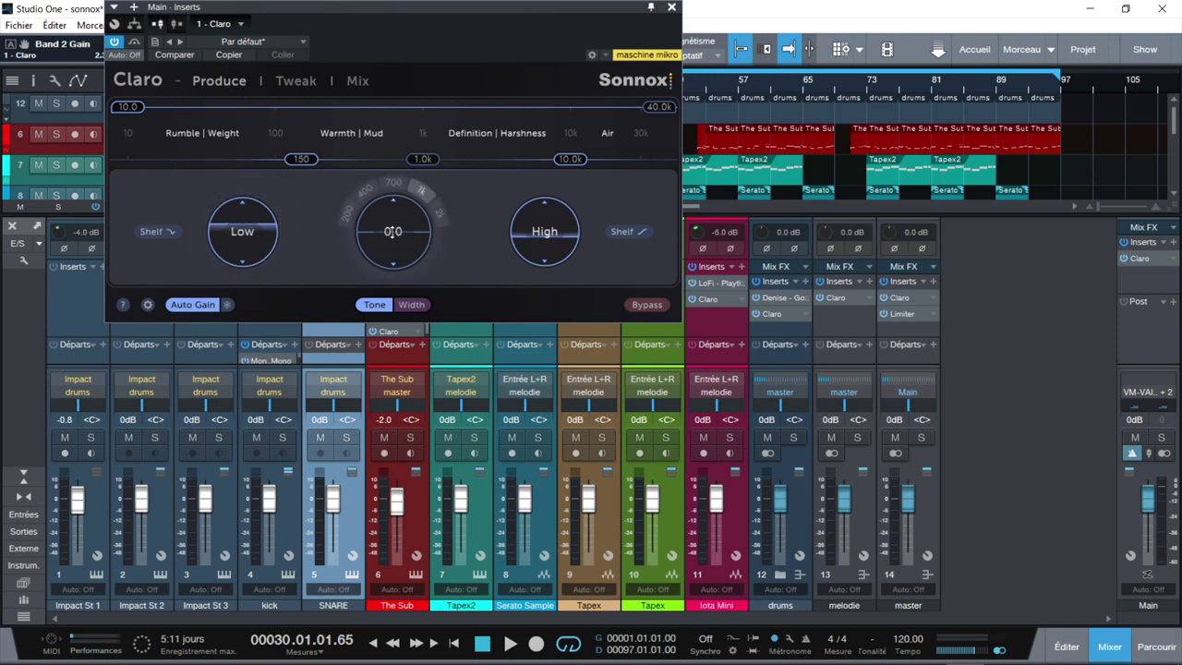
{"action": "mouse_move", "coordinate": [392, 232]}
{"action": "left_mouse_down"}
{"action": "mouse_move", "coordinate": [392, 222]}
{"action": "mouse_move", "coordinate": [392, 242]}
{"action": "left_mouse_up"}
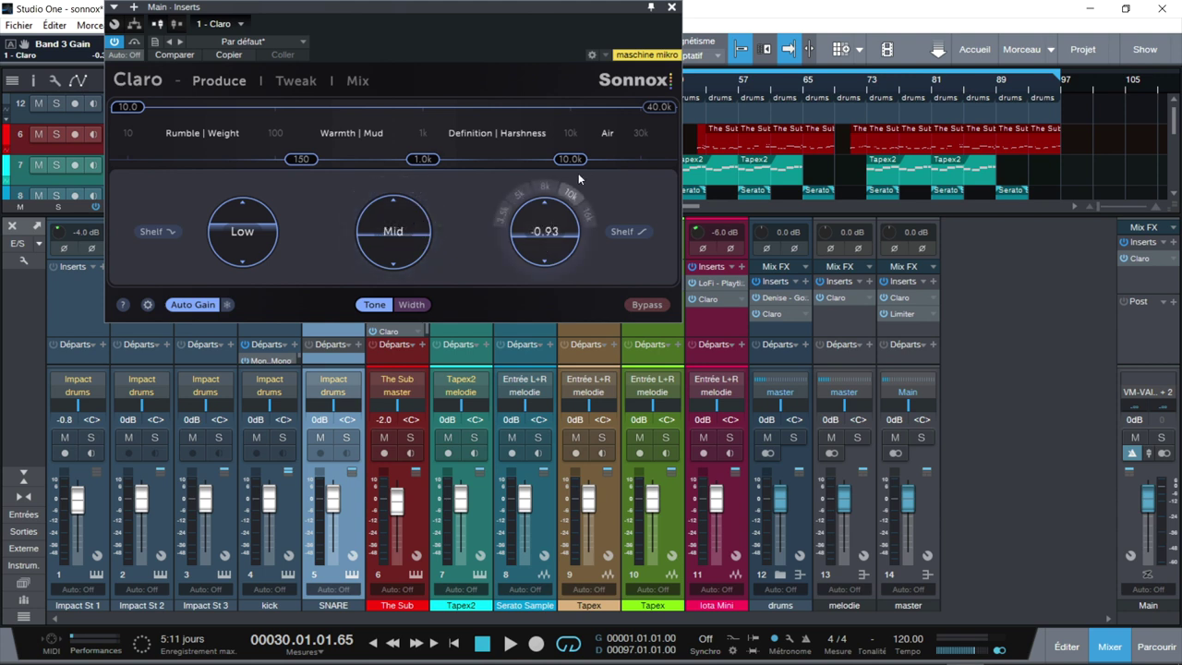
Step: Raise the High tone band to 0.75 and enable the shelves on both the High and Low tone bands
{"action": "scroll", "coordinate": [546, 234], "scroll_direction": "up", "scroll_amount": 8}
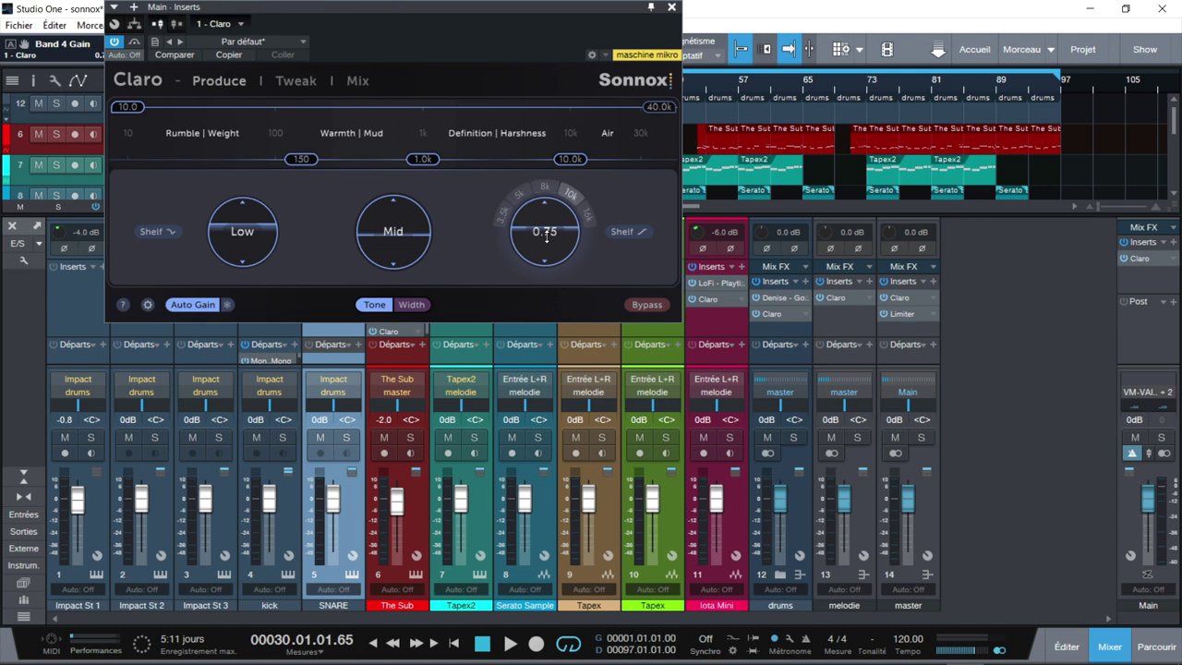
{"action": "left_click", "coordinate": [624, 231]}
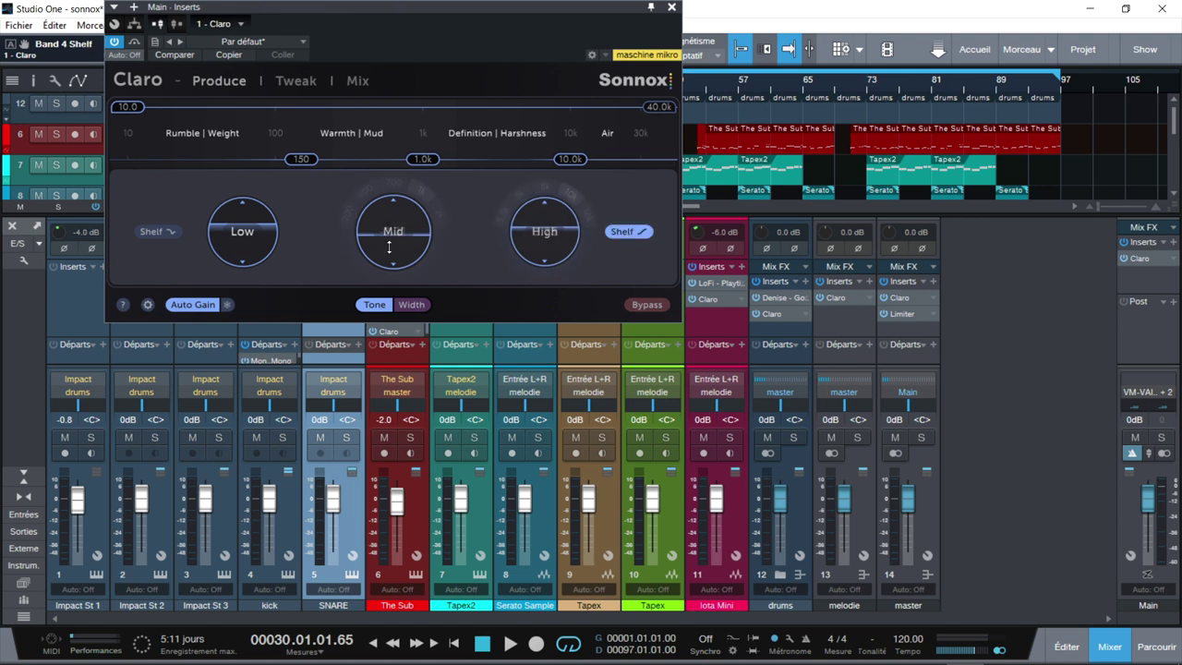
{"action": "left_click", "coordinate": [163, 232]}
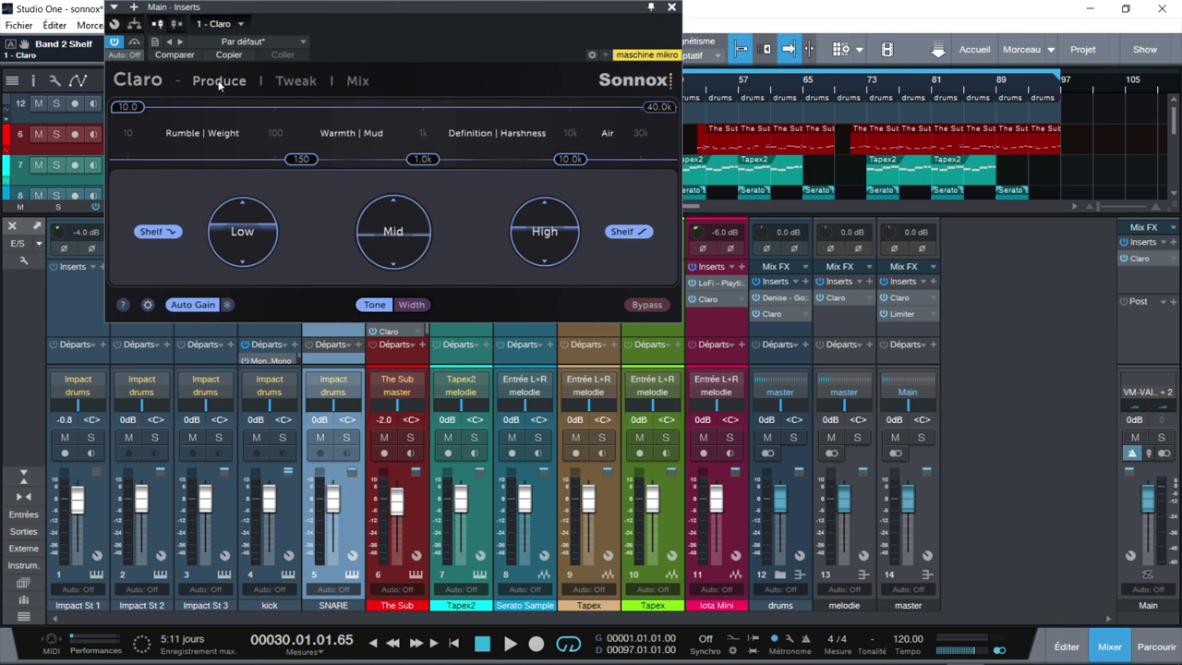
Step: Compare the Produce knob settings with their curves in the Tweak view, ending in Tweak
{"action": "left_click", "coordinate": [294, 81]}
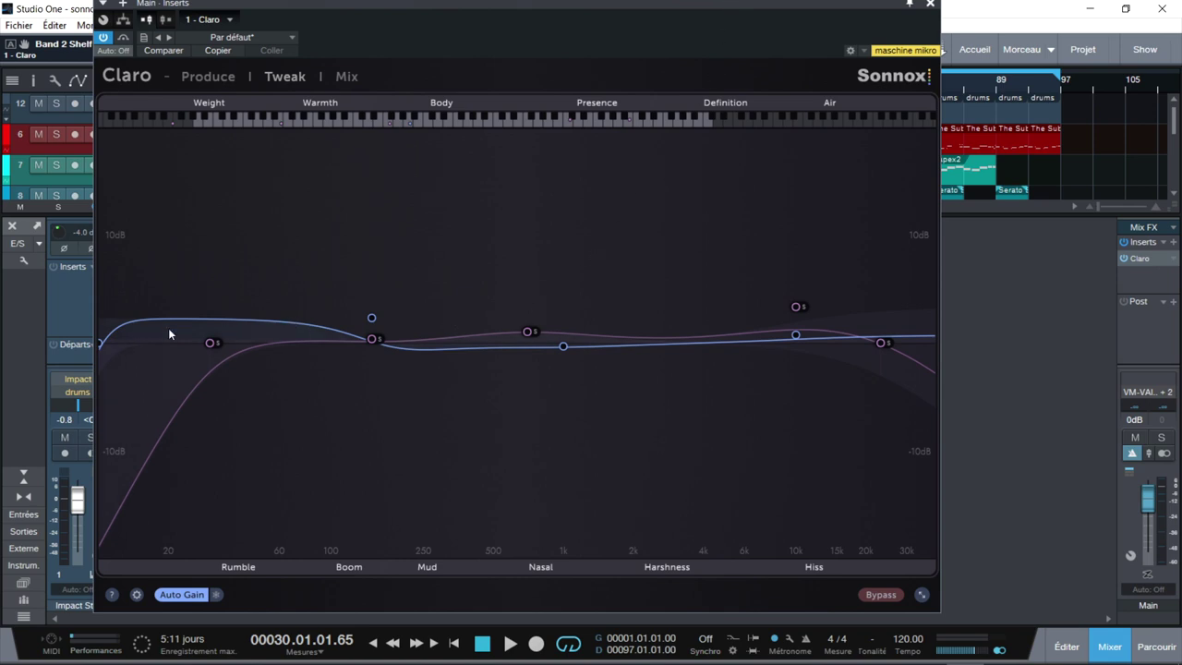
{"action": "left_click", "coordinate": [198, 75]}
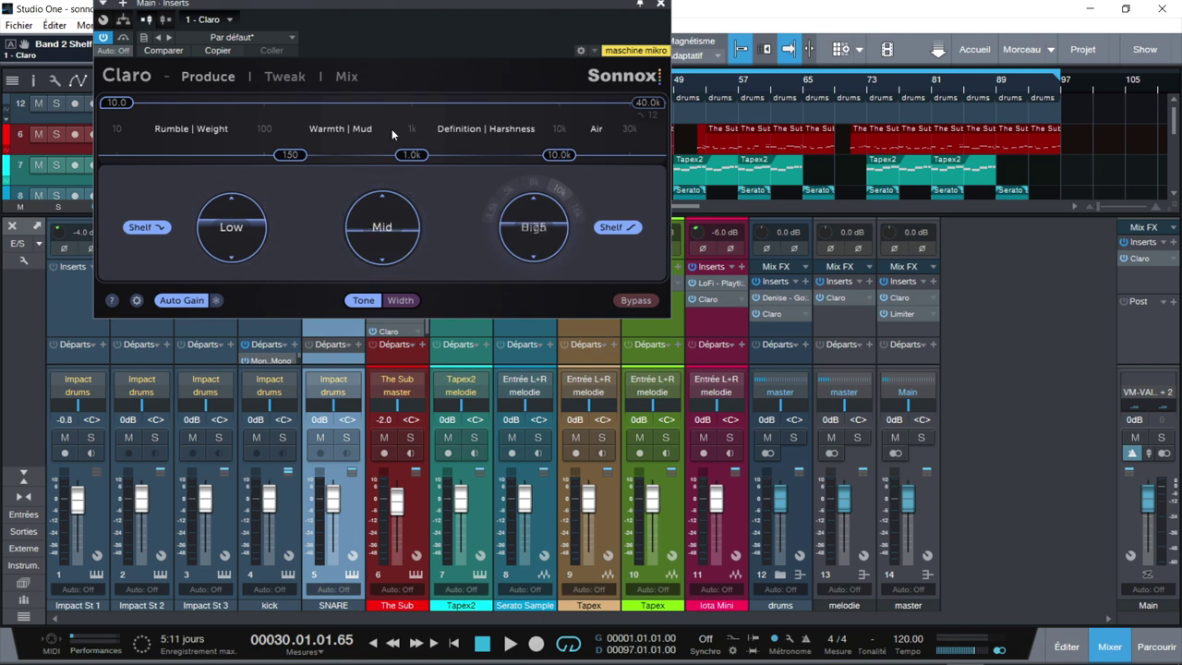
{"action": "left_click", "coordinate": [282, 76]}
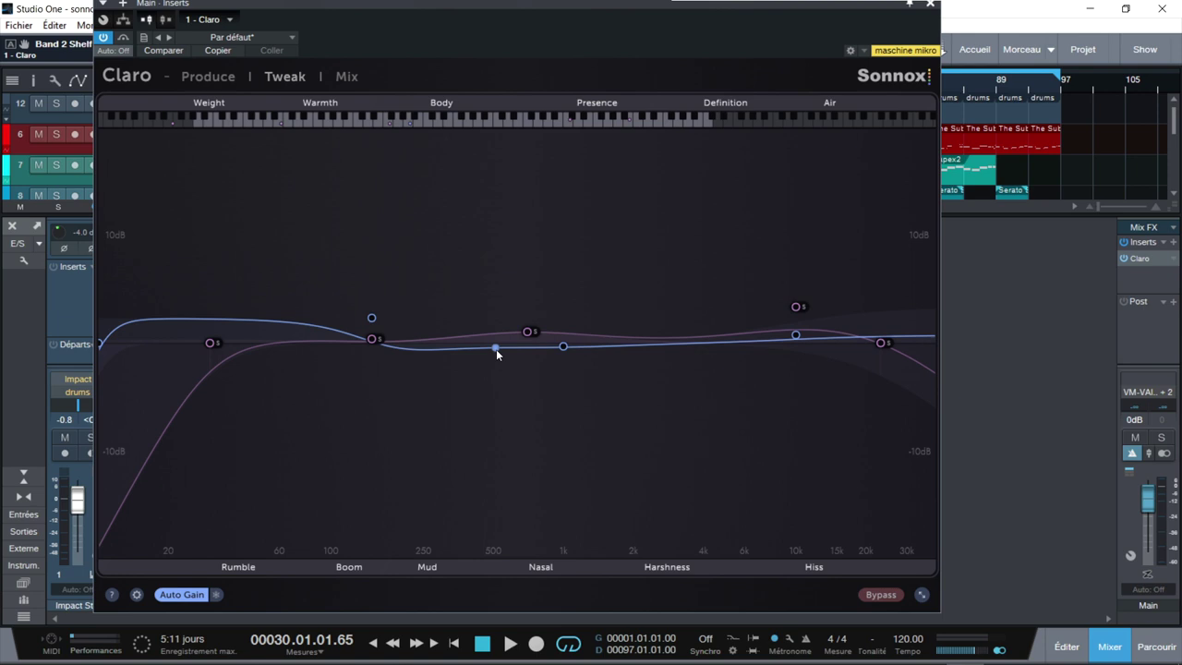
Step: Lower the mid width node slightly and reshape tone band 3 into a narrow -8.5 dB cut at 1367 Hz with Q 62.3
{"action": "left_click_drag", "start_coordinate": [529, 337], "coordinate": [588, 351]}
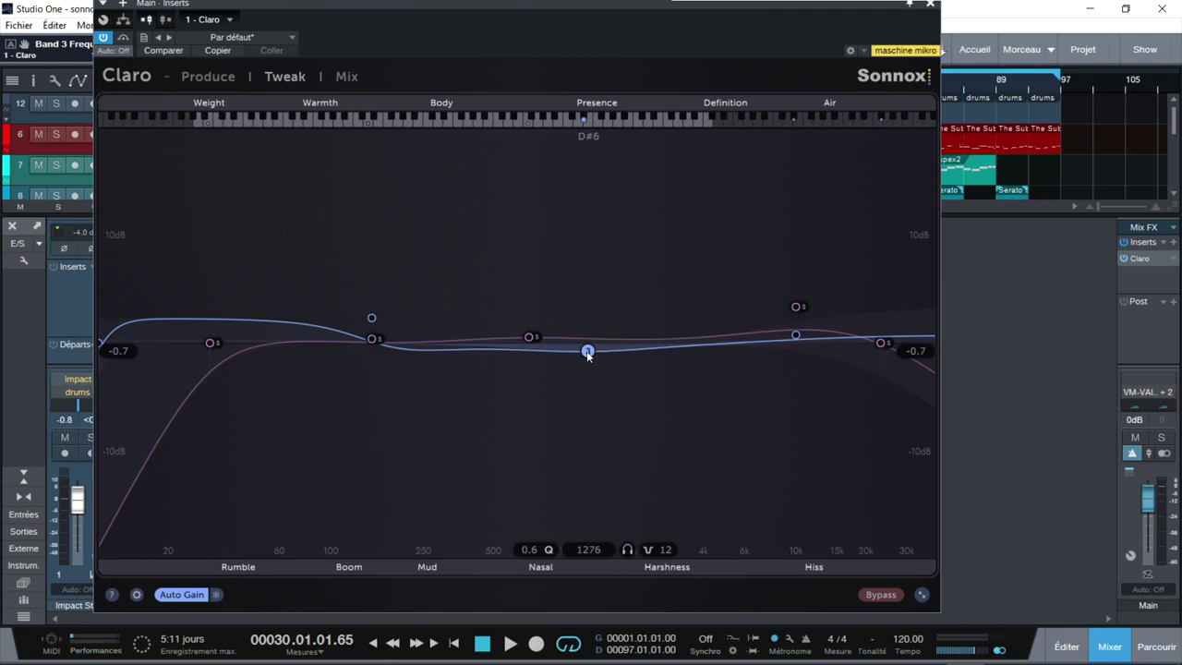
{"action": "mouse_move", "coordinate": [587, 352]}
{"action": "left_mouse_down"}
{"action": "mouse_move", "coordinate": [578, 349]}
{"action": "mouse_move", "coordinate": [600, 352]}
{"action": "left_mouse_up"}
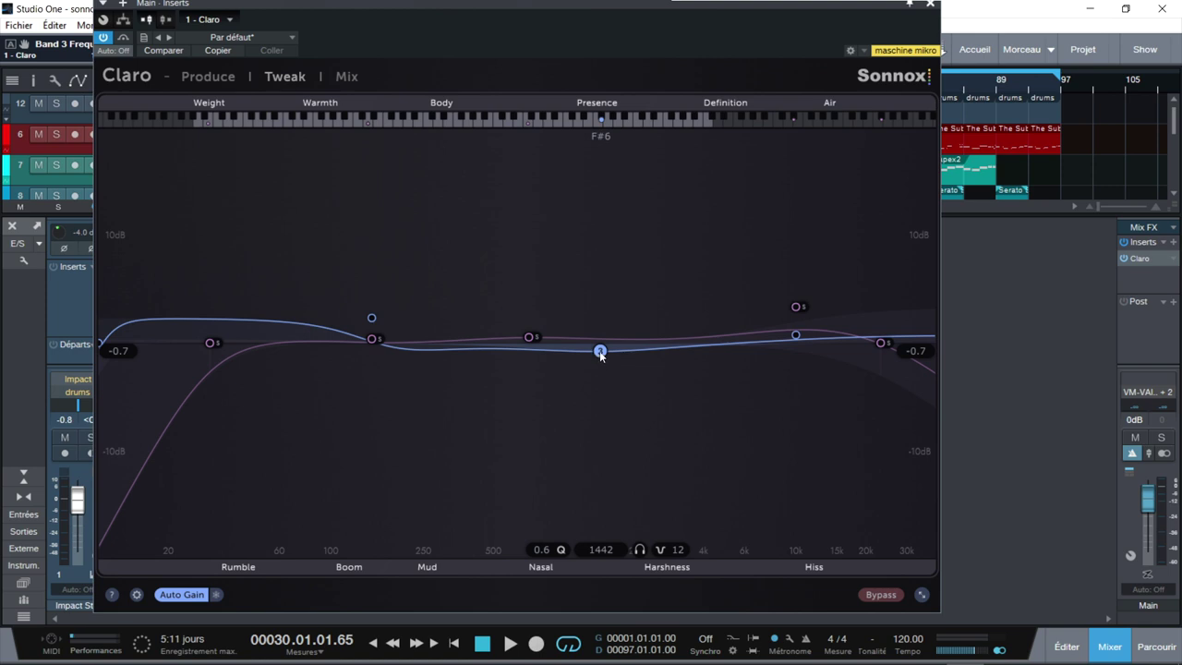
{"action": "scroll", "coordinate": [601, 351], "scroll_direction": "down", "scroll_amount": 5}
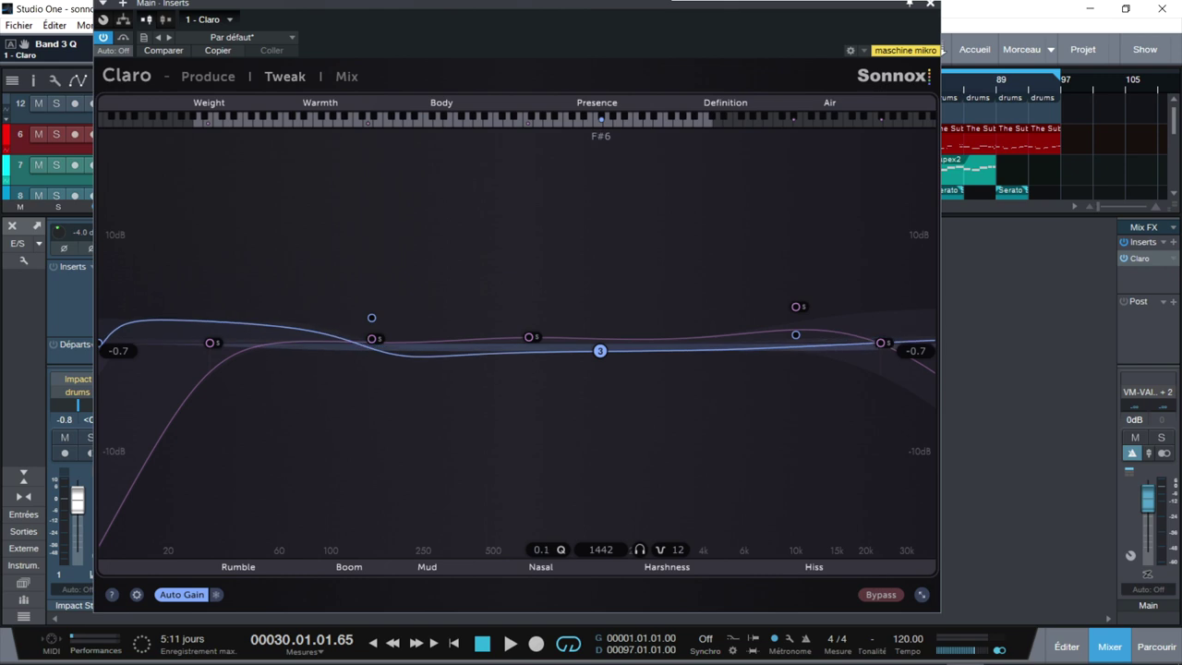
{"action": "scroll", "coordinate": [600, 351], "scroll_direction": "up", "scroll_amount": 10}
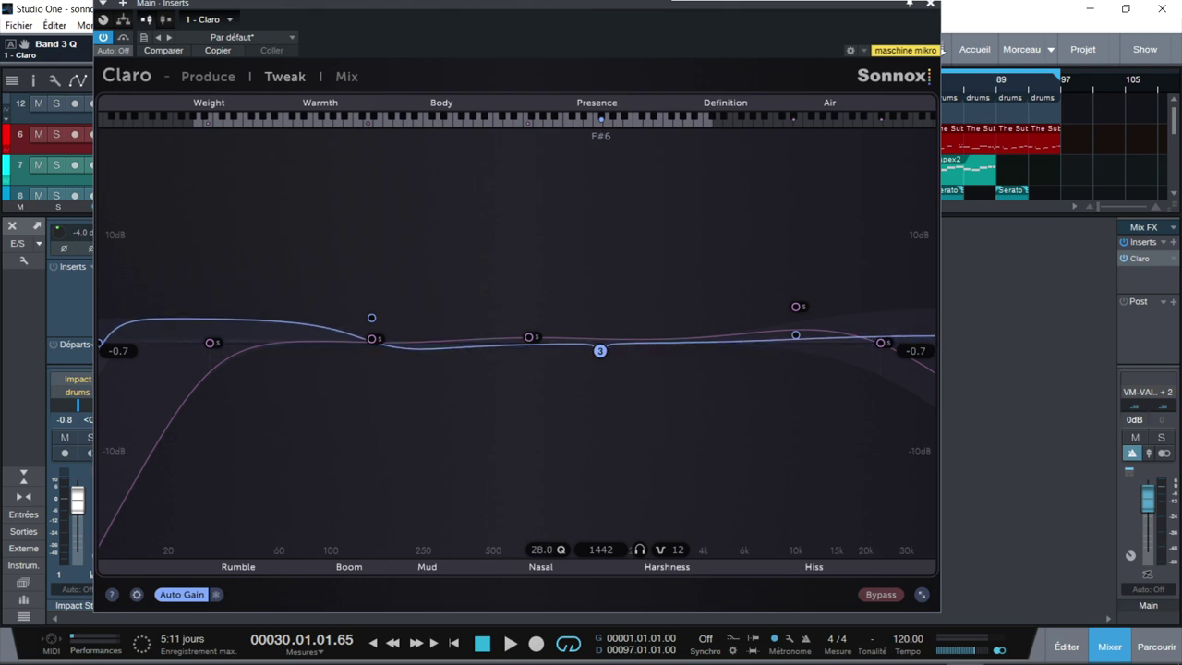
{"action": "left_click_drag", "start_coordinate": [600, 351], "coordinate": [595, 434]}
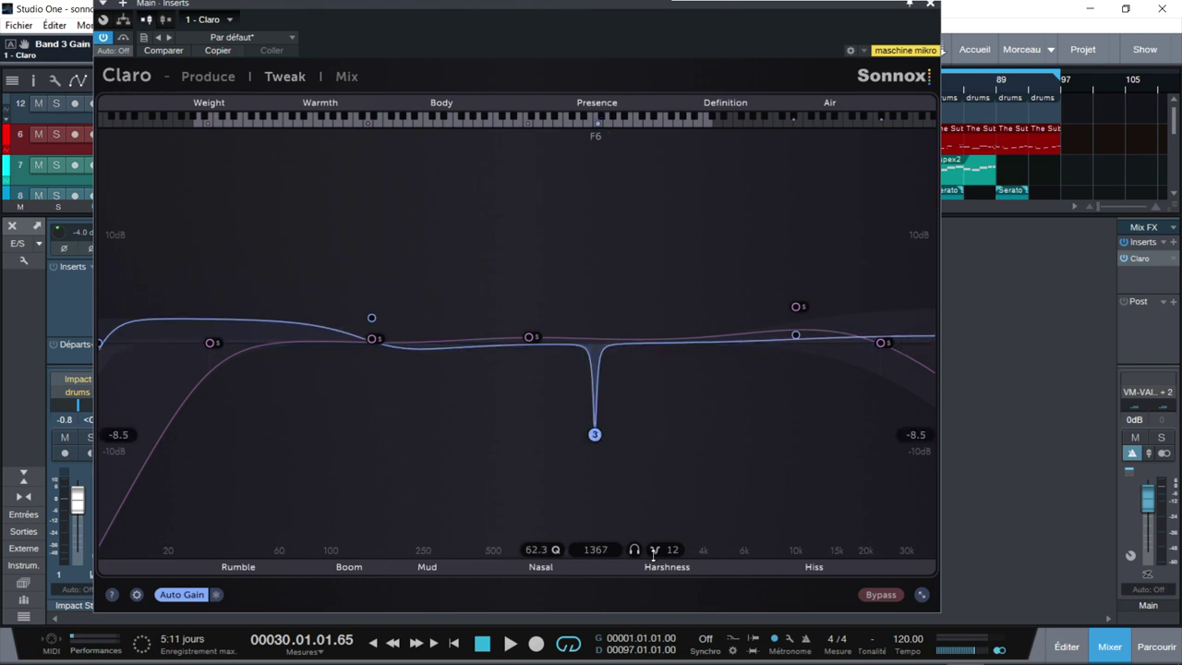
{"action": "mouse_move", "coordinate": [596, 435]}
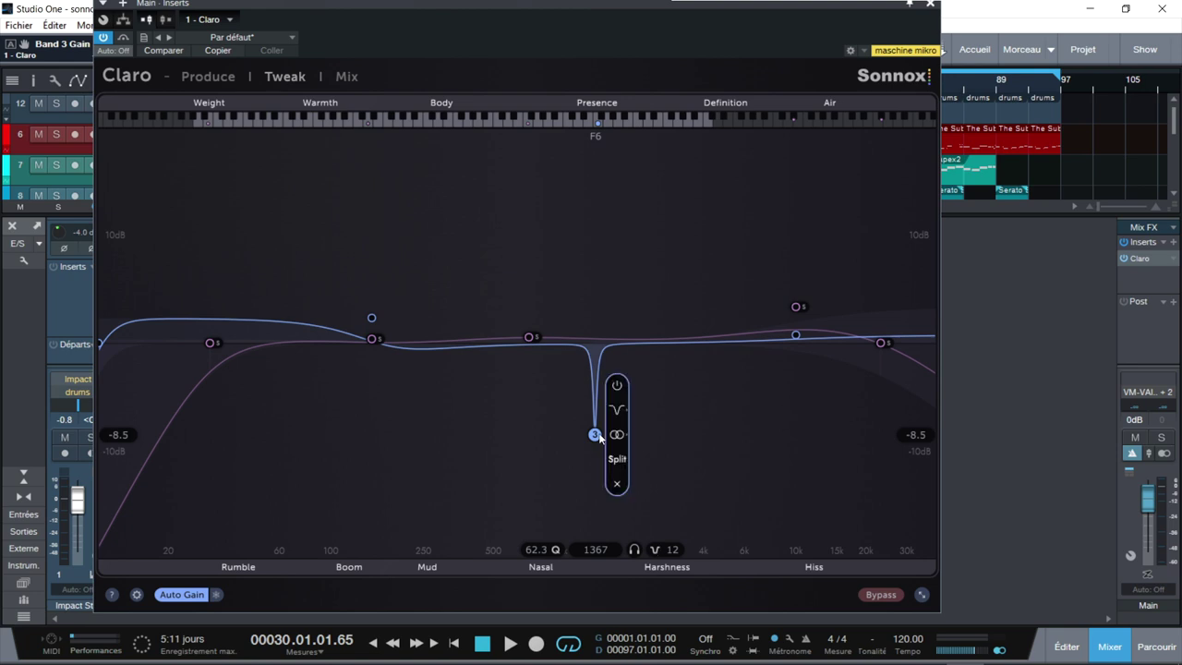
Step: Split band 3 into left and right bands, boosting the left to 6.5 dB and cutting the right to -7.7 dB at 1326 Hz
{"action": "mouse_move", "coordinate": [615, 416]}
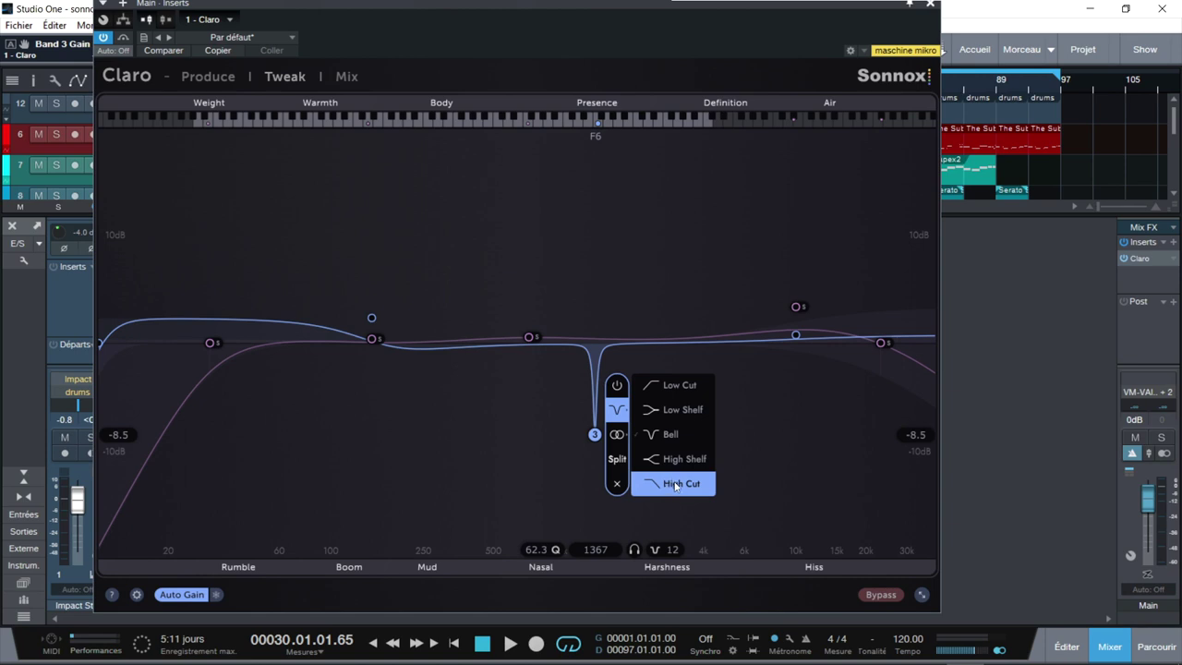
{"action": "left_click", "coordinate": [617, 460]}
{"action": "left_click_drag", "start_coordinate": [596, 434], "coordinate": [593, 273]}
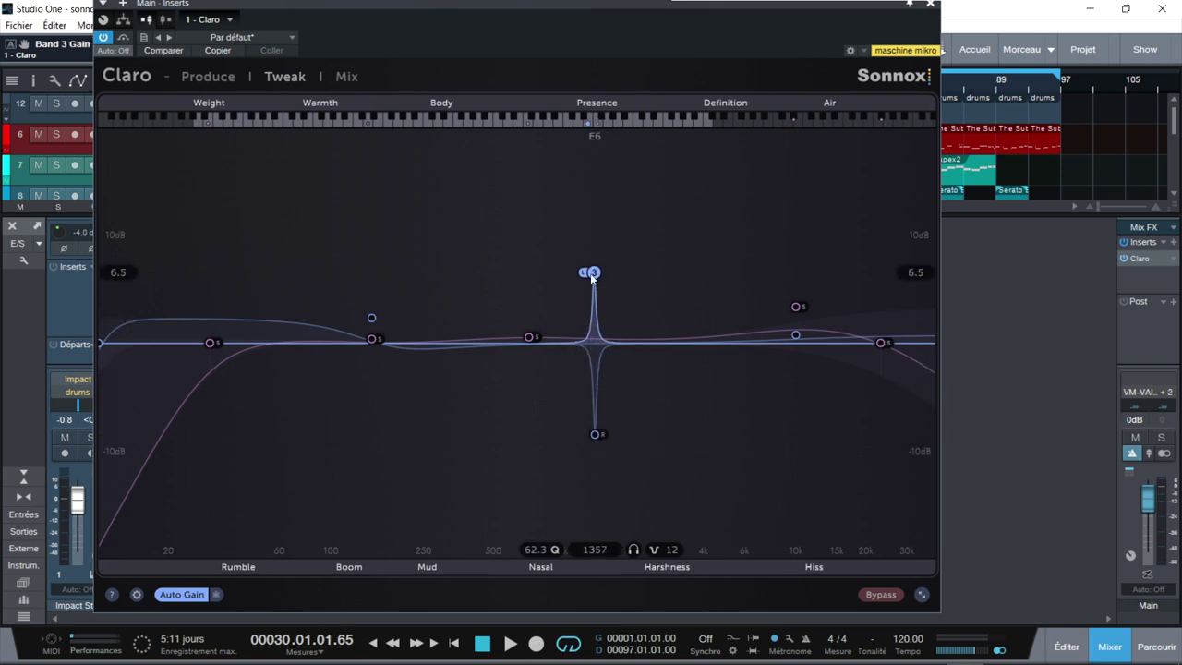
{"action": "mouse_move", "coordinate": [595, 434]}
{"action": "left_mouse_down"}
{"action": "mouse_move", "coordinate": [601, 390]}
{"action": "mouse_move", "coordinate": [592, 425]}
{"action": "left_mouse_up"}
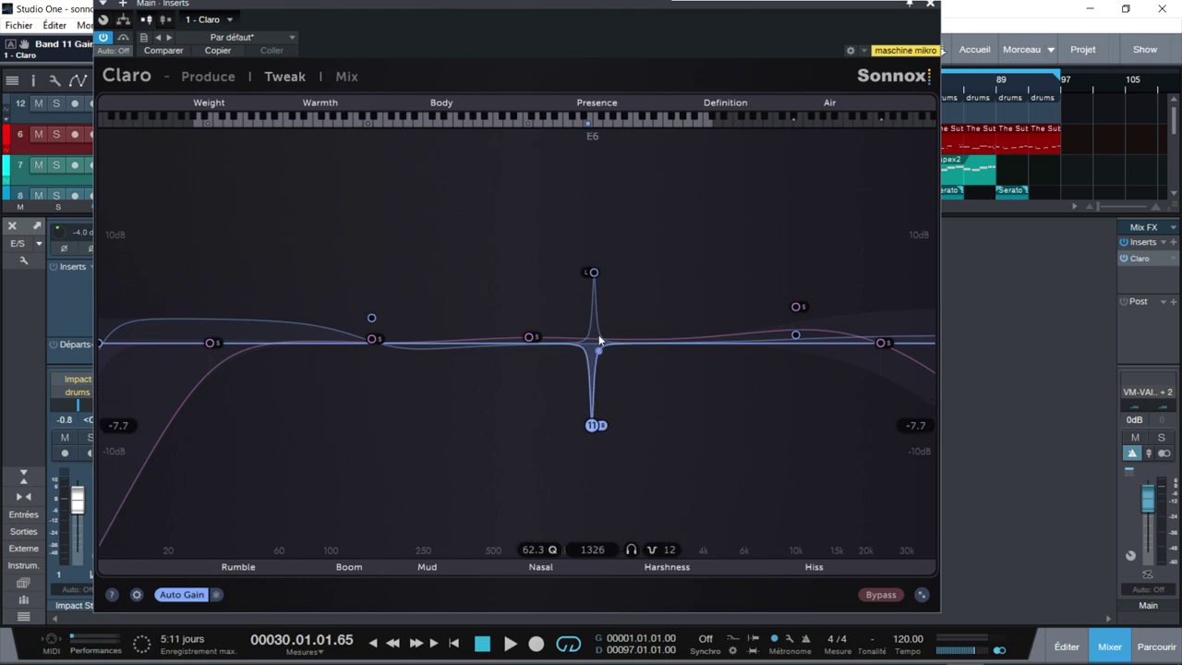
Step: Widen the left band's boost to Q 2.0 at 1346 Hz and narrow the right band's cut to Q 67.0
{"action": "left_click", "coordinate": [594, 273]}
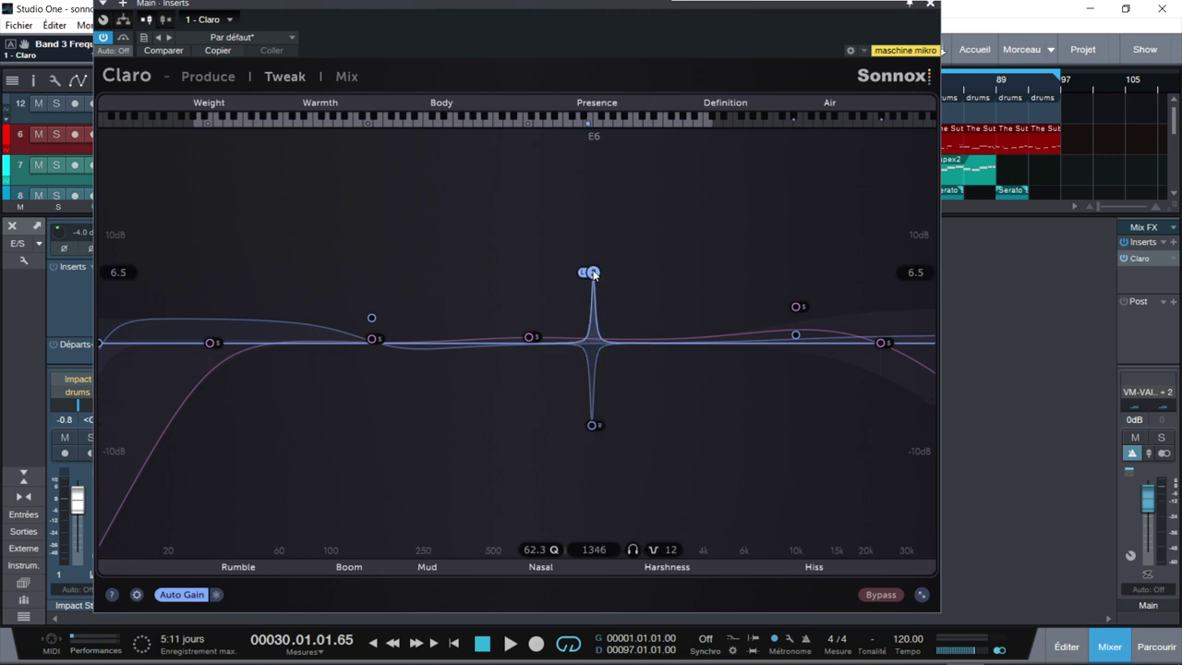
{"action": "scroll", "coordinate": [594, 274], "scroll_direction": "down", "scroll_amount": 12}
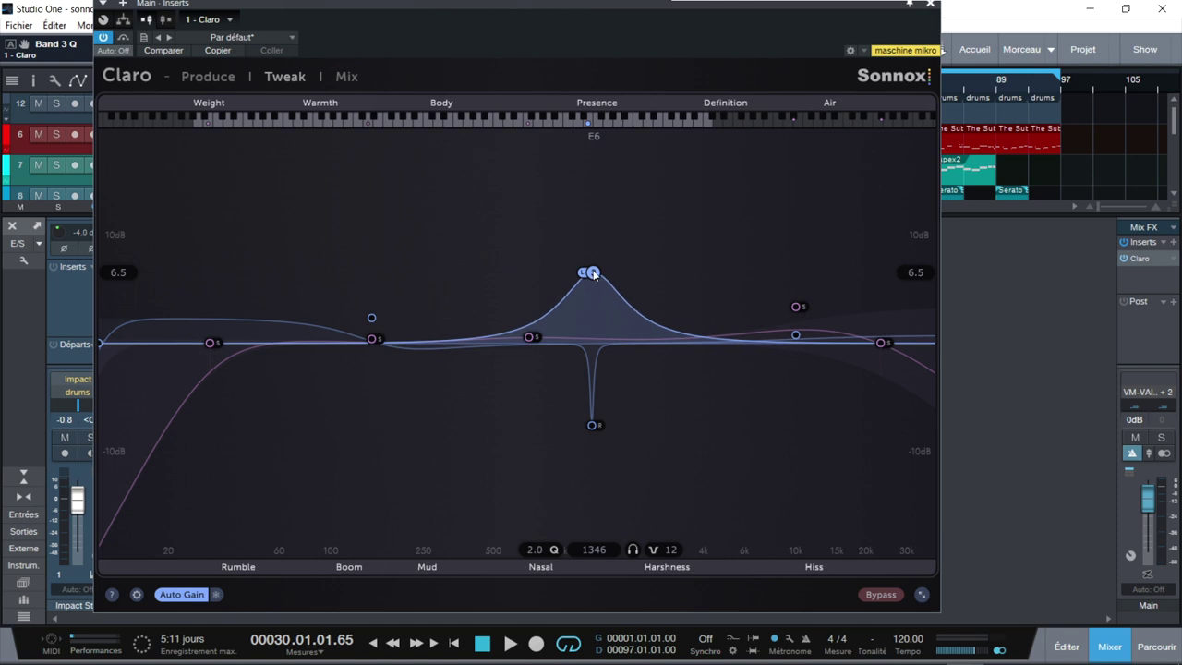
{"action": "left_click", "coordinate": [592, 425]}
{"action": "scroll", "coordinate": [592, 424], "scroll_direction": "up", "scroll_amount": 5}
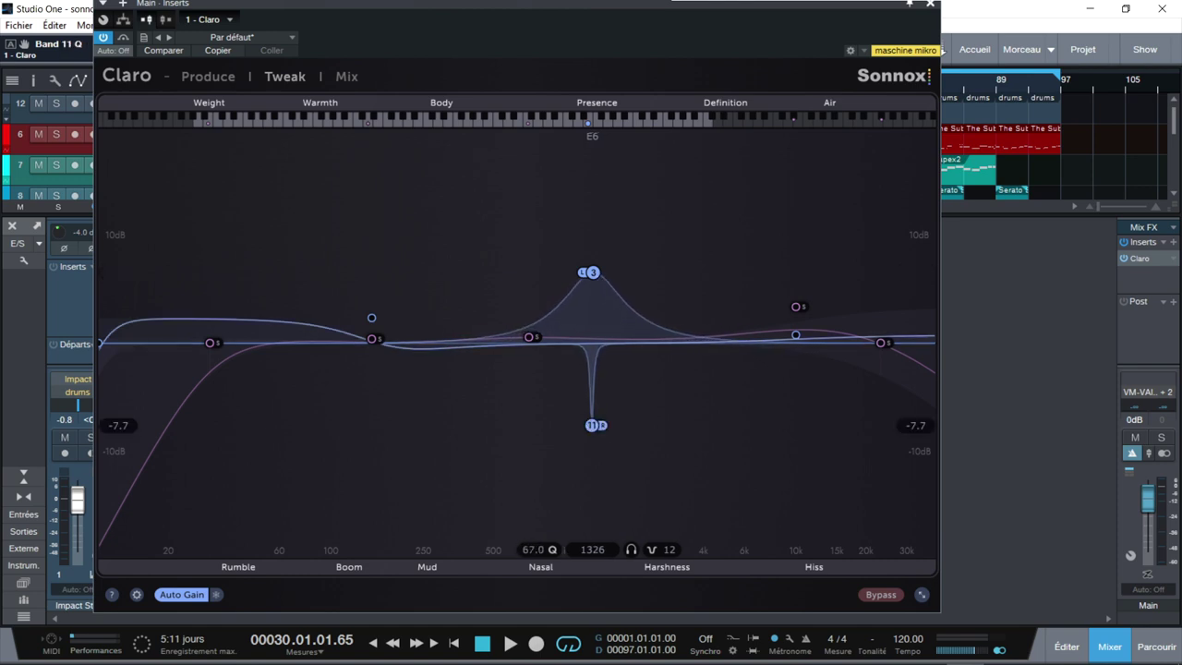
Step: Adjust both split bands together: lower the right cut to -10.2 dB at Q 2.4 and set the left boost to 4.8 dB, 1247 Hz, Q 1.9
{"action": "left_click_drag", "start_coordinate": [591, 424], "coordinate": [592, 452]}
{"action": "scroll", "coordinate": [592, 451], "scroll_direction": "down", "scroll_amount": 12}
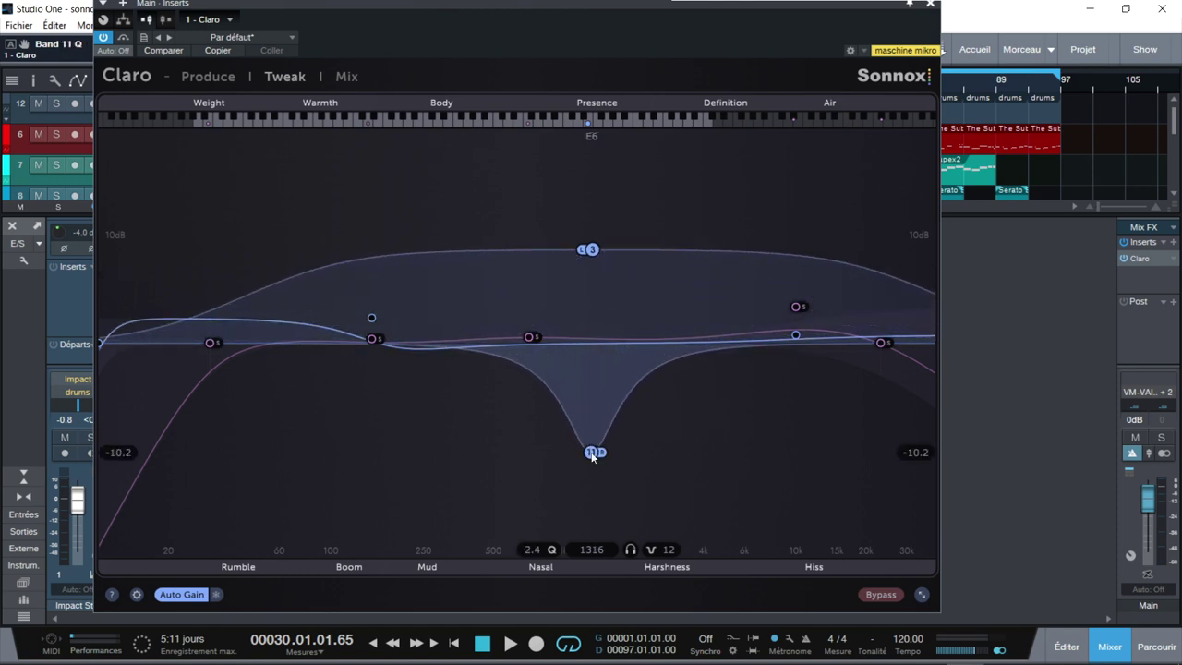
{"action": "left_click_drag", "start_coordinate": [589, 249], "coordinate": [586, 295]}
{"action": "scroll", "coordinate": [586, 295], "scroll_direction": "up", "scroll_amount": 10}
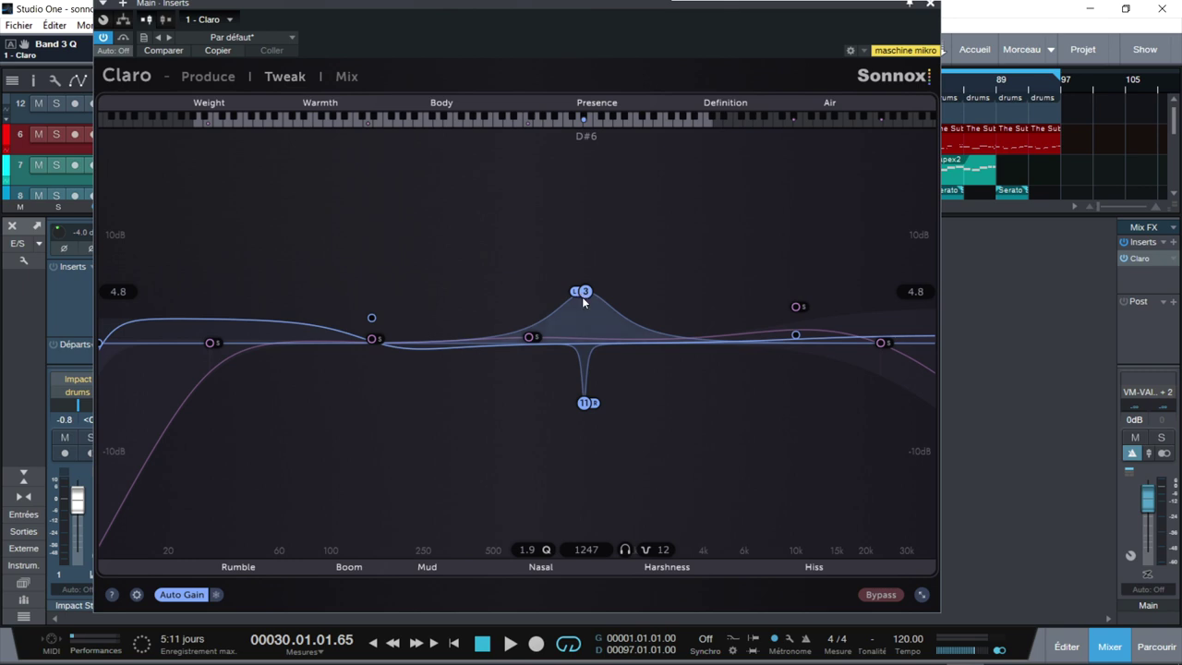
Step: Examine the filter type and channel mode options of side band 6 and the channel modes of band 2
{"action": "left_click", "coordinate": [210, 345]}
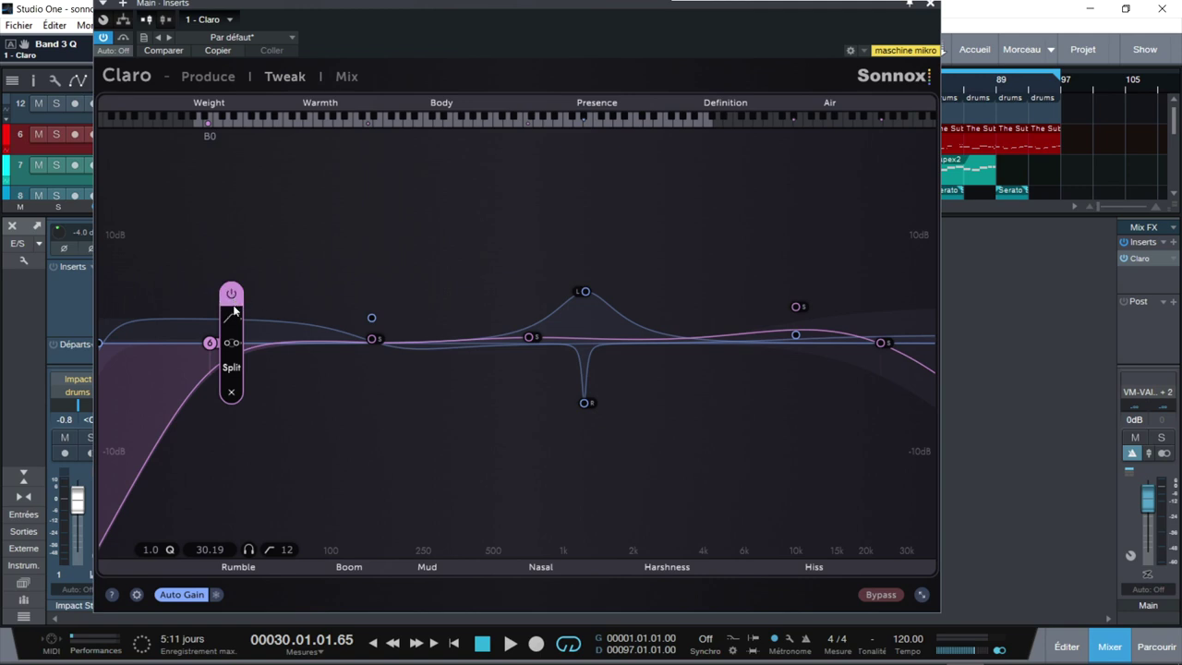
{"action": "left_click", "coordinate": [231, 317]}
{"action": "left_click", "coordinate": [231, 343]}
{"action": "left_click", "coordinate": [230, 319]}
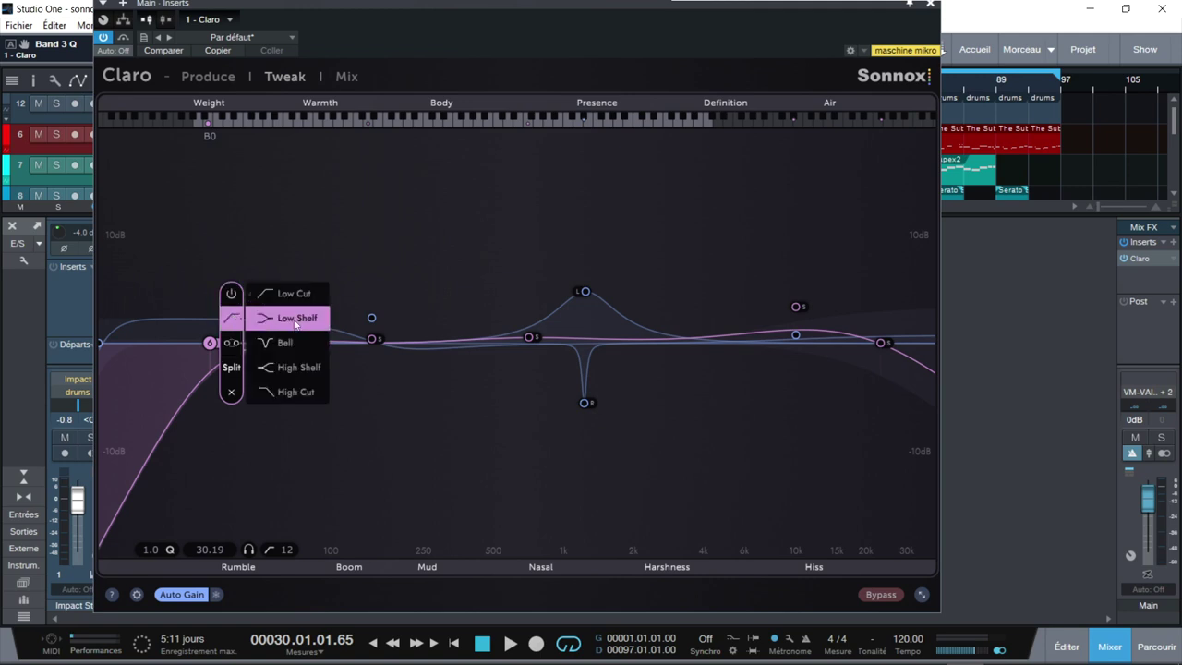
{"action": "left_click", "coordinate": [231, 343]}
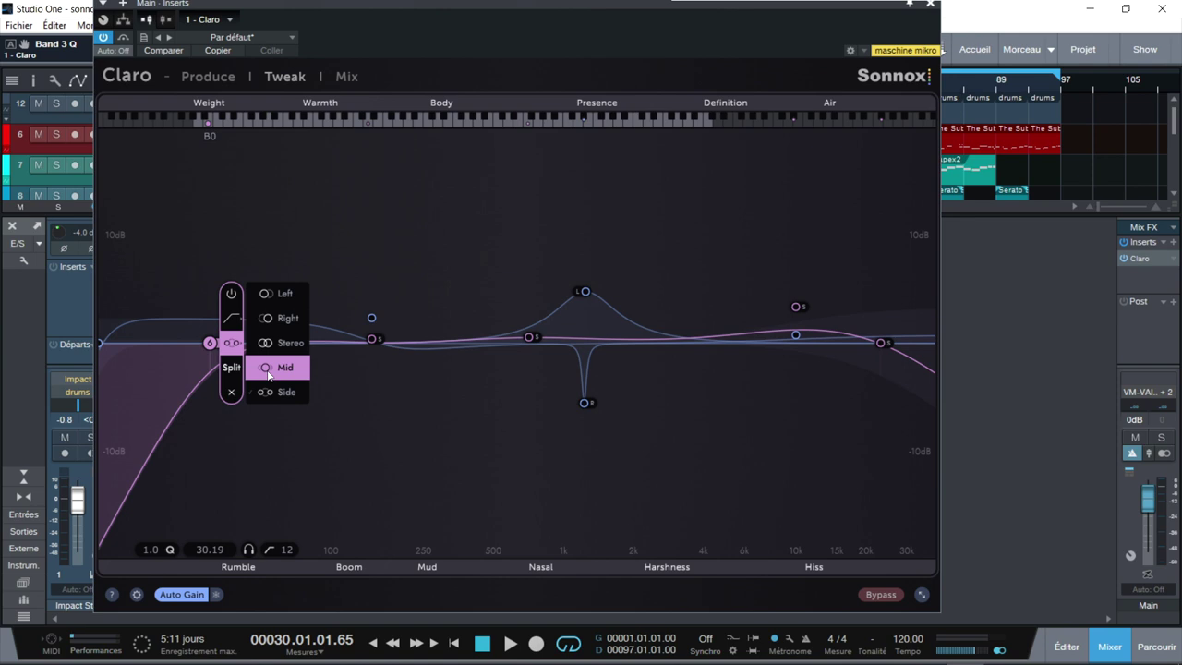
{"action": "left_click", "coordinate": [372, 319]}
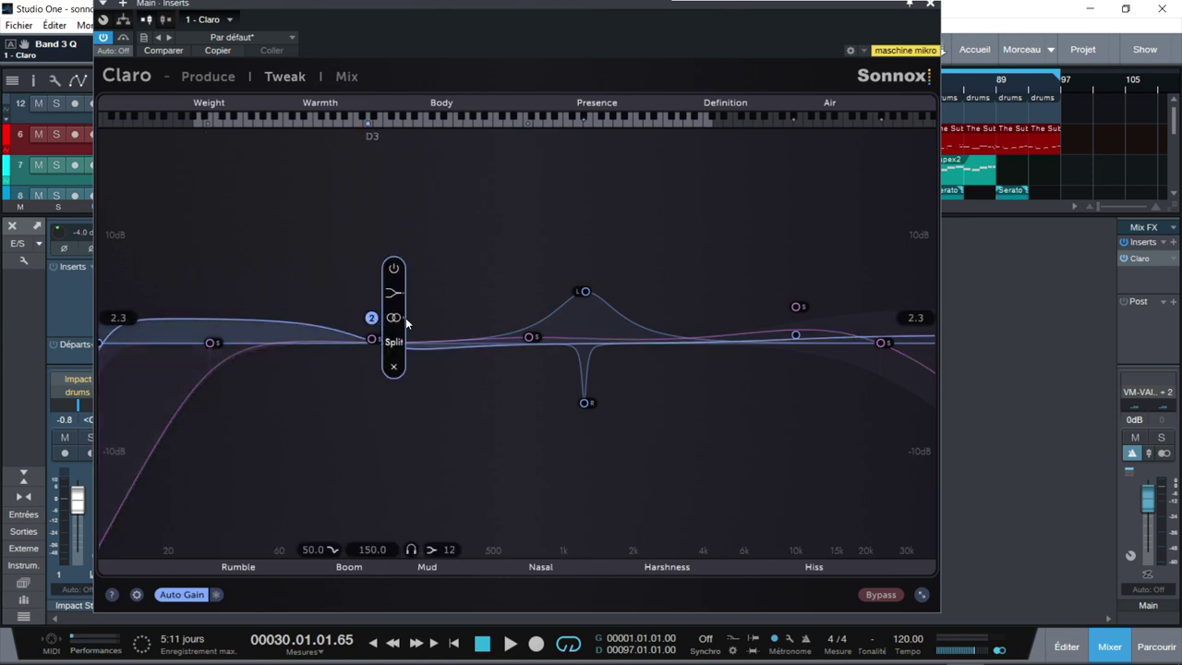
{"action": "left_click", "coordinate": [402, 319]}
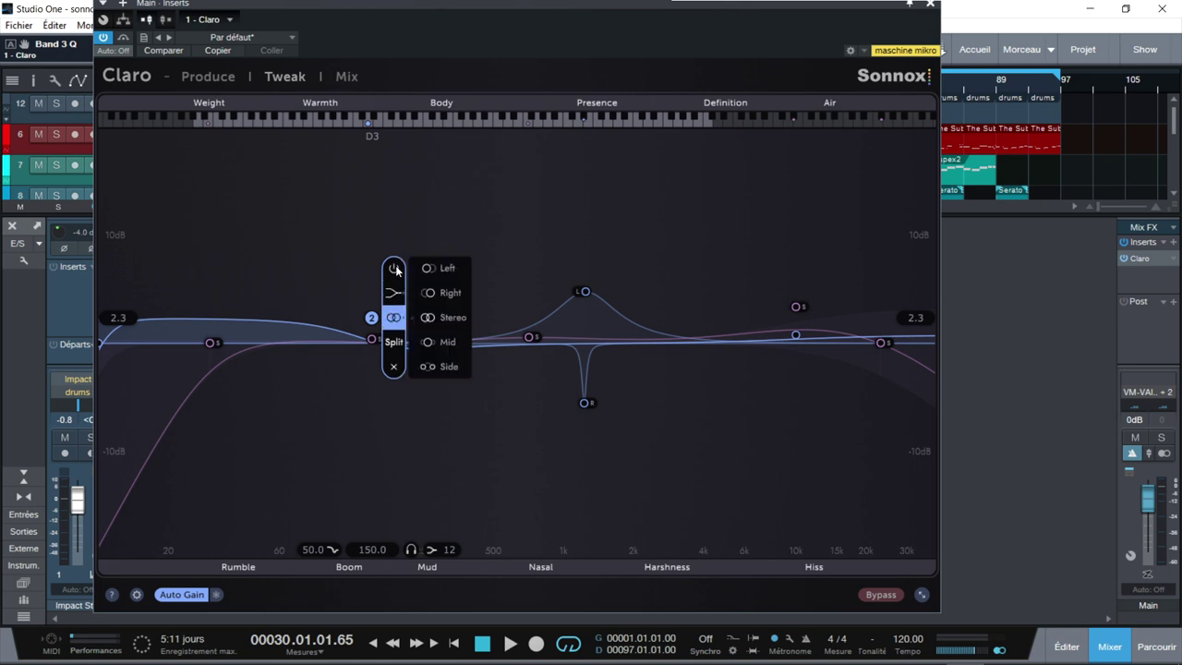
{"action": "left_click", "coordinate": [584, 404]}
{"action": "mouse_move", "coordinate": [590, 408]}
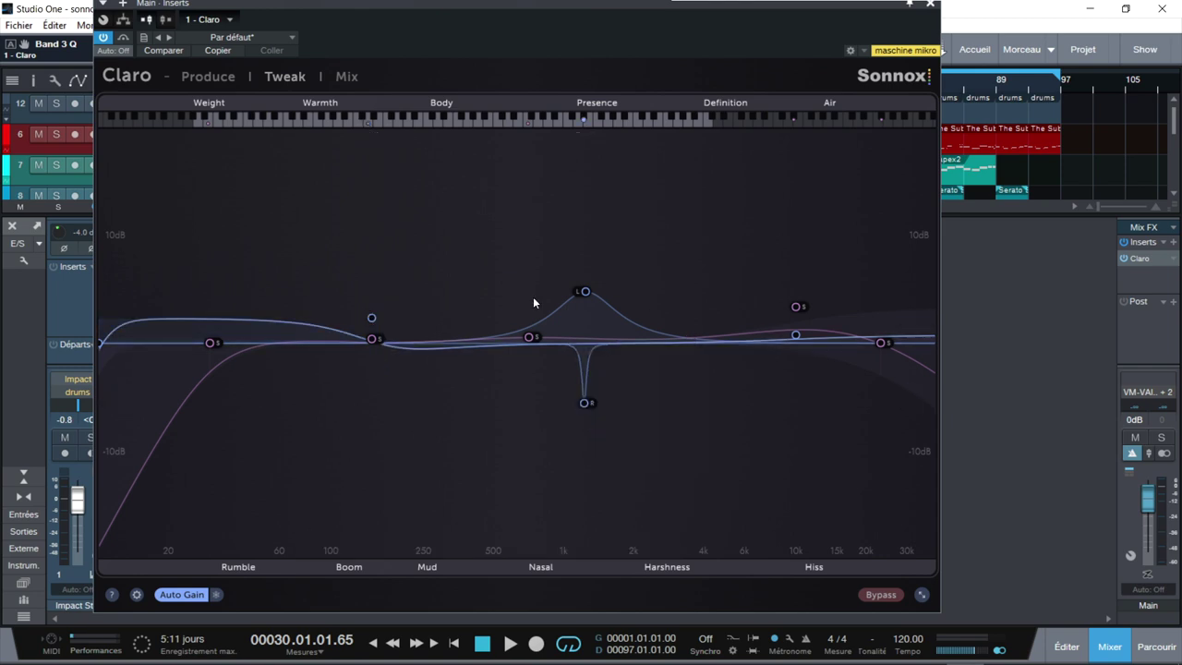
Step: Add a bell cut of -9.9 dB at 333.4 Hz and vary its Q between narrow and wide, ending at 22.8
{"action": "left_click_drag", "start_coordinate": [439, 351], "coordinate": [451, 419]}
{"action": "scroll", "coordinate": [451, 420], "scroll_direction": "down", "scroll_amount": 10}
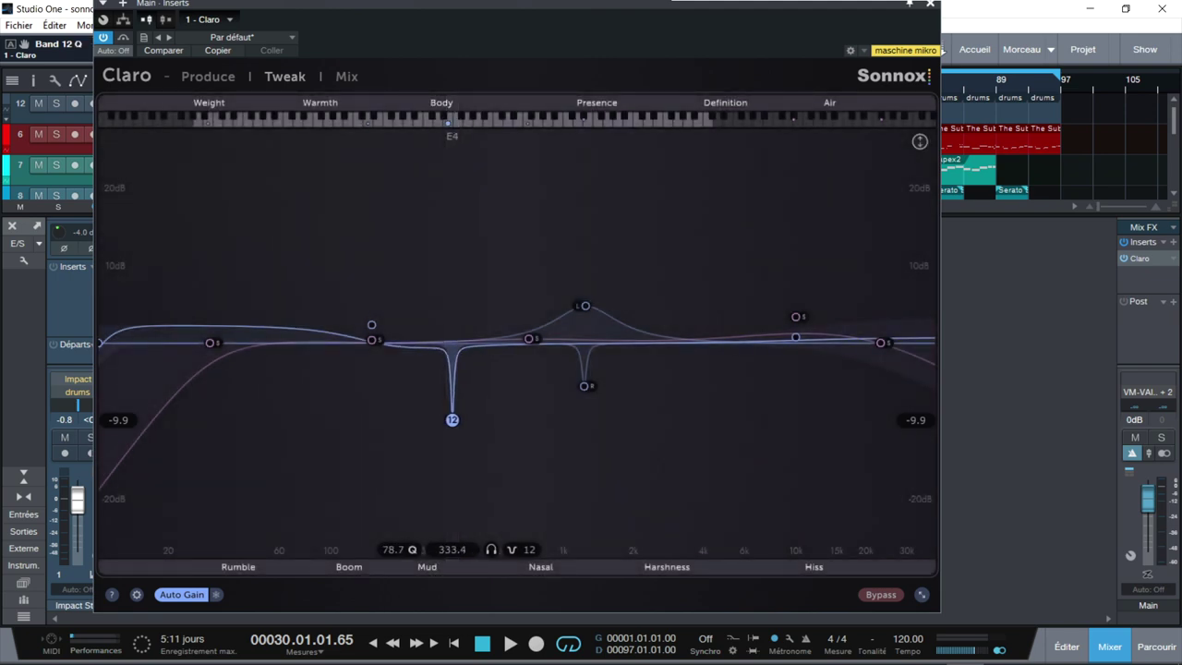
{"action": "scroll", "coordinate": [452, 419], "scroll_direction": "up", "scroll_amount": 8}
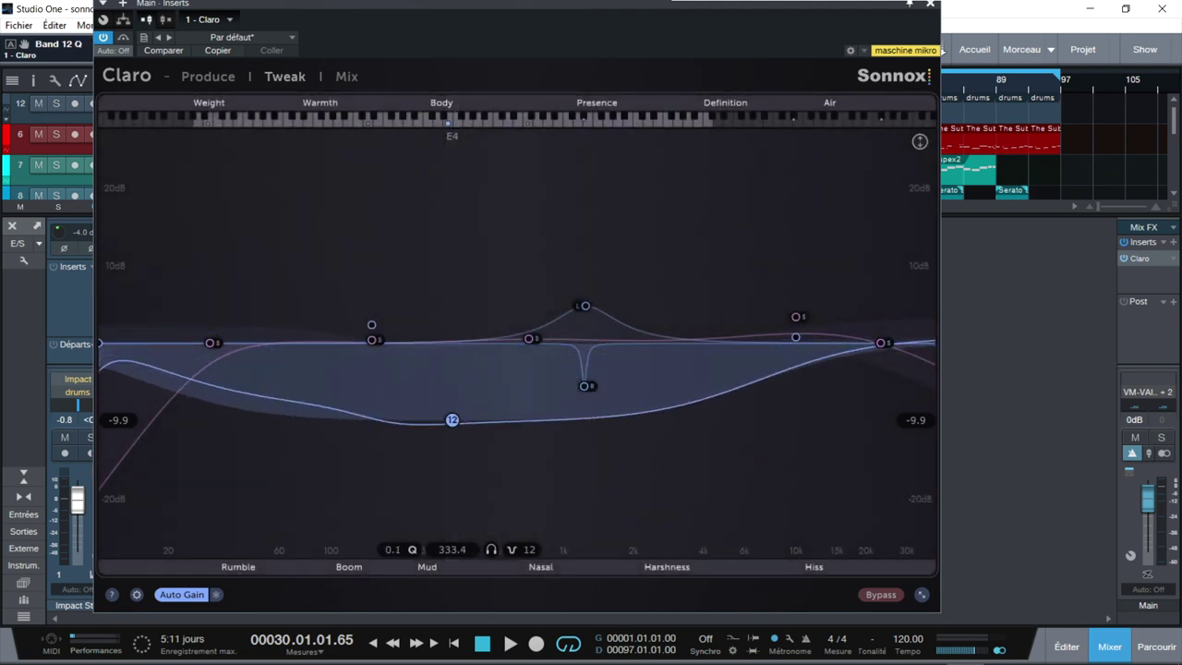
{"action": "scroll", "coordinate": [451, 419], "scroll_direction": "down", "scroll_amount": 8}
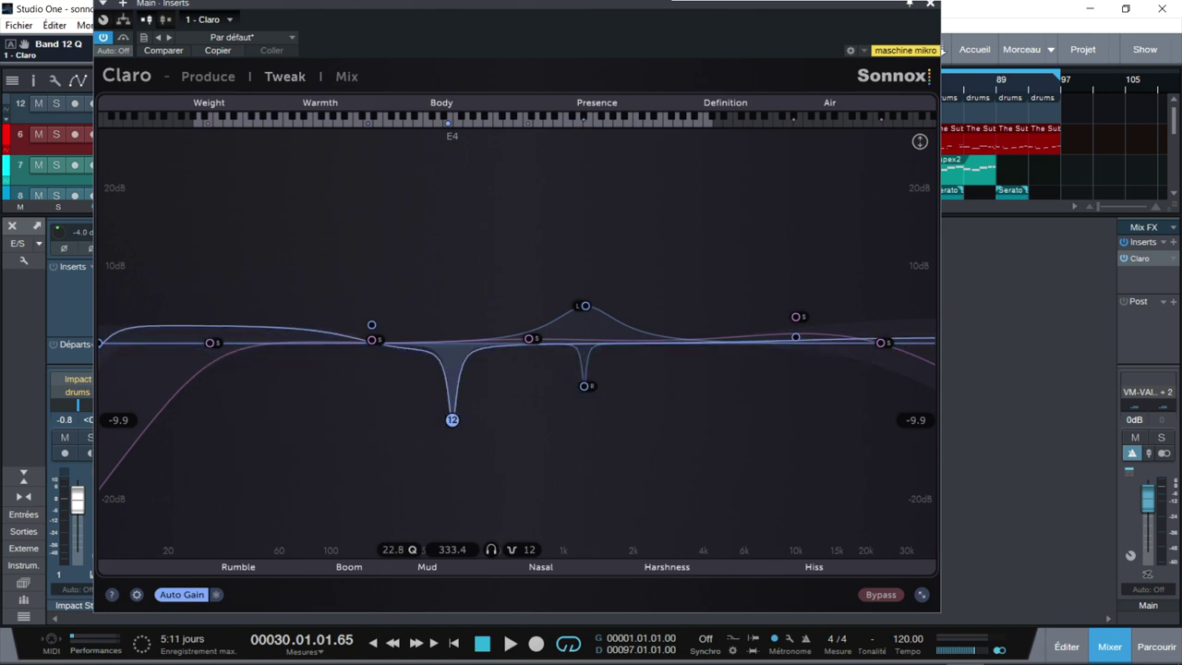
Step: Move the new bell cut to 233.0 Hz with Q 7.0 and briefly solo the band to audition it
{"action": "left_click_drag", "start_coordinate": [452, 420], "coordinate": [422, 420]}
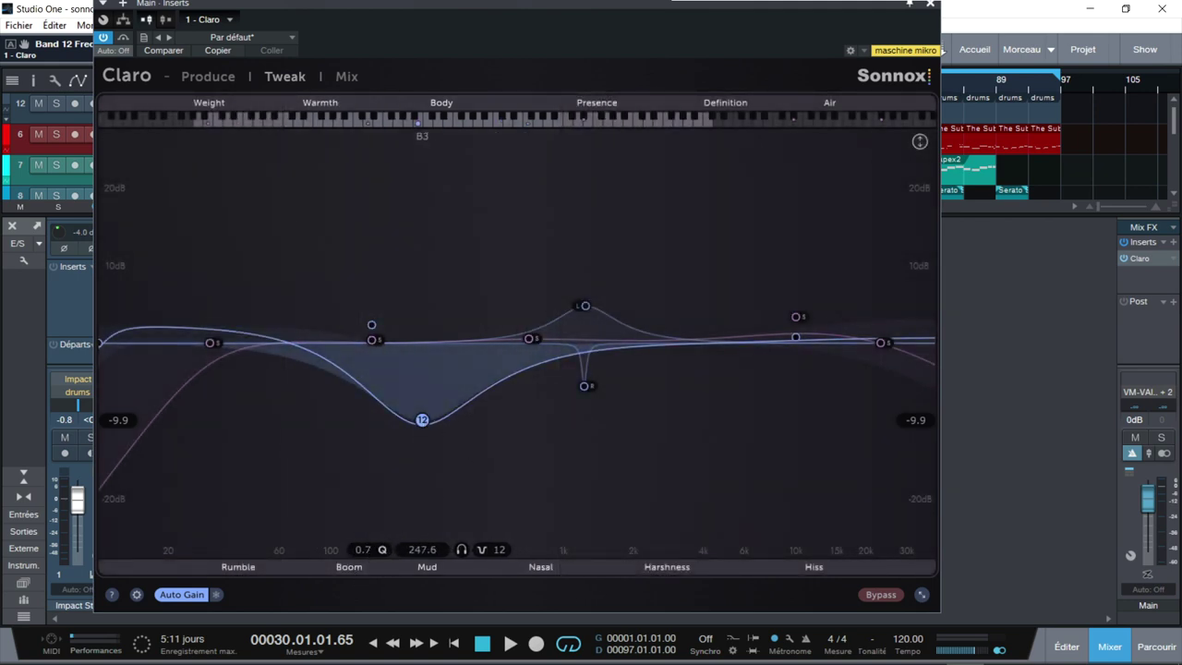
{"action": "left_click_drag", "start_coordinate": [369, 546], "coordinate": [370, 493]}
{"action": "mouse_move", "coordinate": [412, 549]}
{"action": "left_mouse_down"}
{"action": "mouse_move", "coordinate": [425, 549]}
{"action": "mouse_move", "coordinate": [407, 552]}
{"action": "left_mouse_up"}
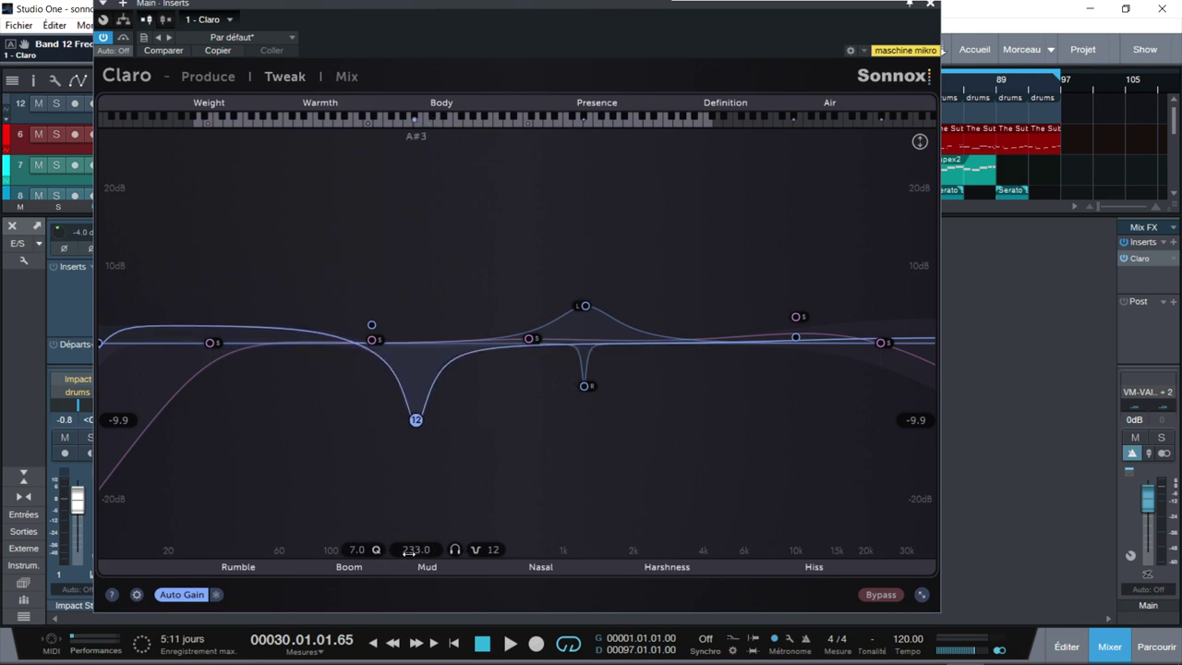
{"action": "left_click", "coordinate": [455, 549]}
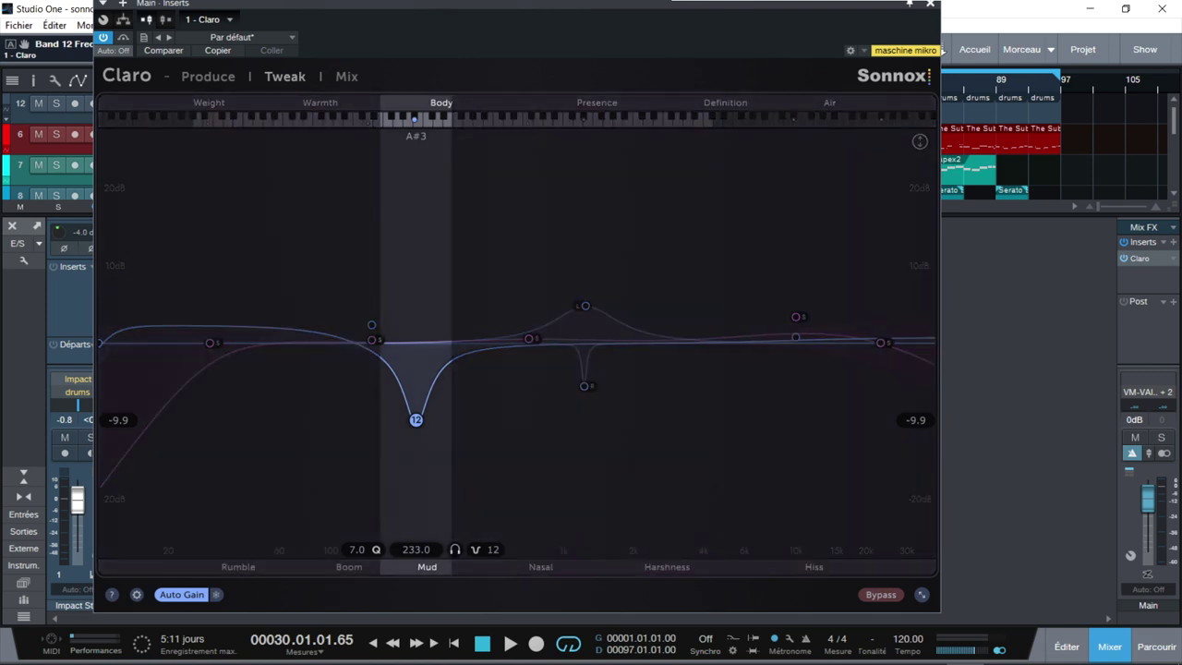
{"action": "left_click", "coordinate": [455, 549]}
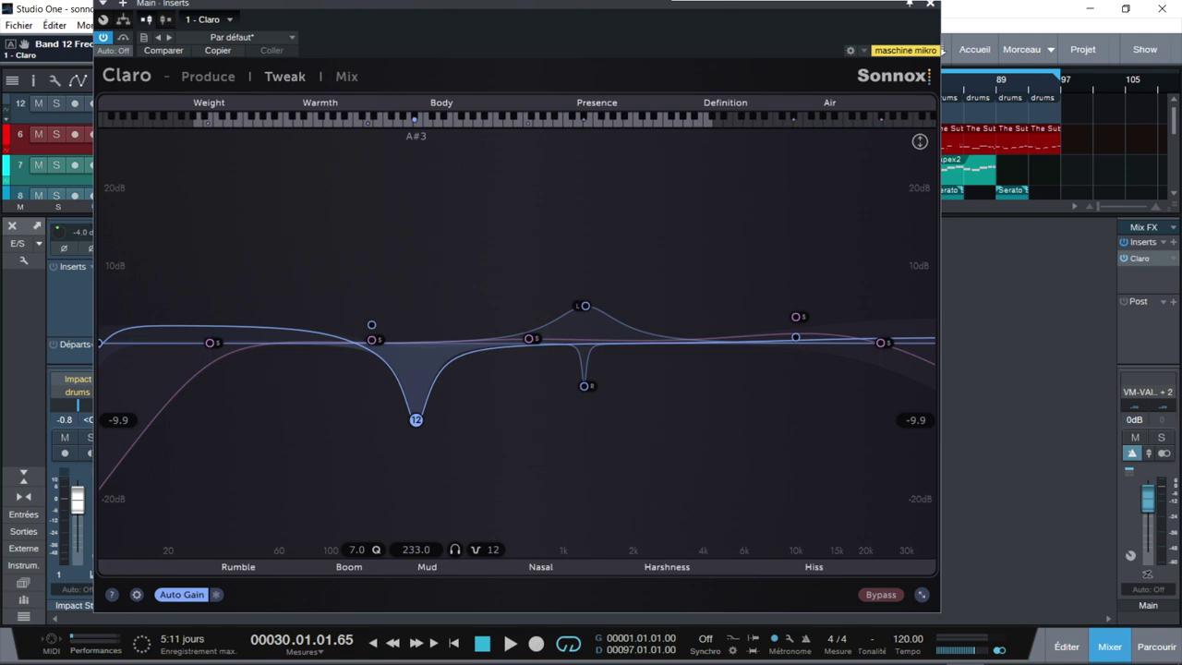
Step: Try a slope of 120 on band 12, move it to -4.3 dB at 354.3 Hz, and return the slope to 12
{"action": "left_click", "coordinate": [415, 420]}
{"action": "left_click", "coordinate": [490, 549]}
{"action": "scroll", "coordinate": [492, 549], "scroll_direction": "up", "scroll_amount": 5}
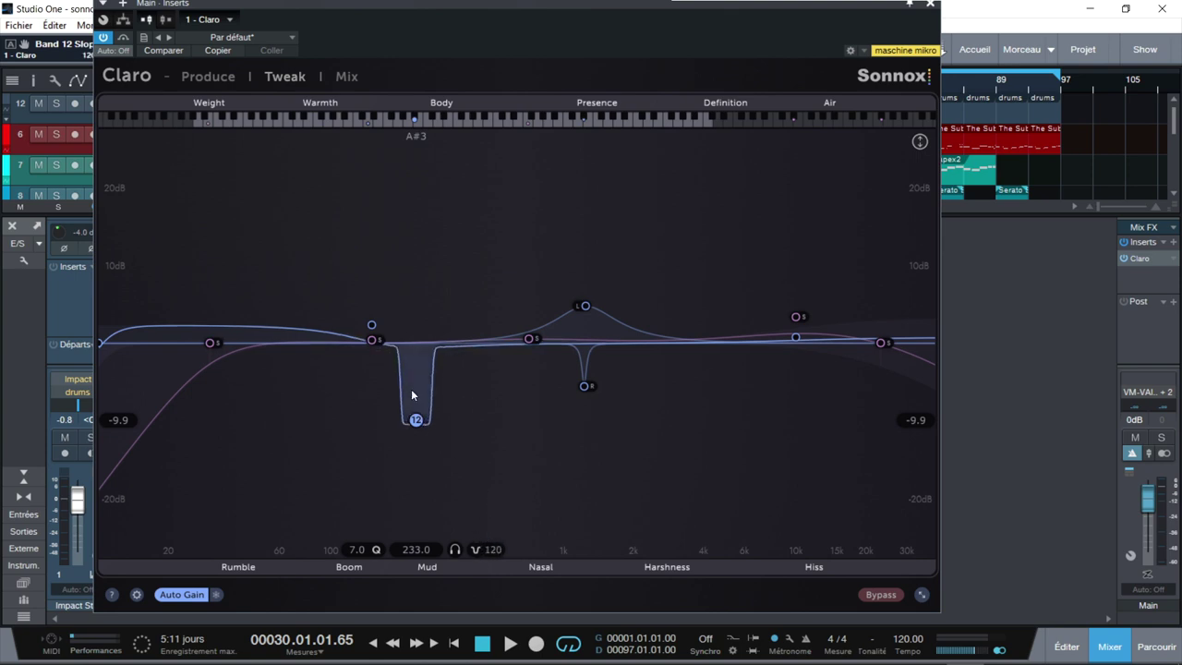
{"action": "left_click_drag", "start_coordinate": [418, 425], "coordinate": [458, 376]}
{"action": "scroll", "coordinate": [446, 488], "scroll_direction": "down", "scroll_amount": 3}
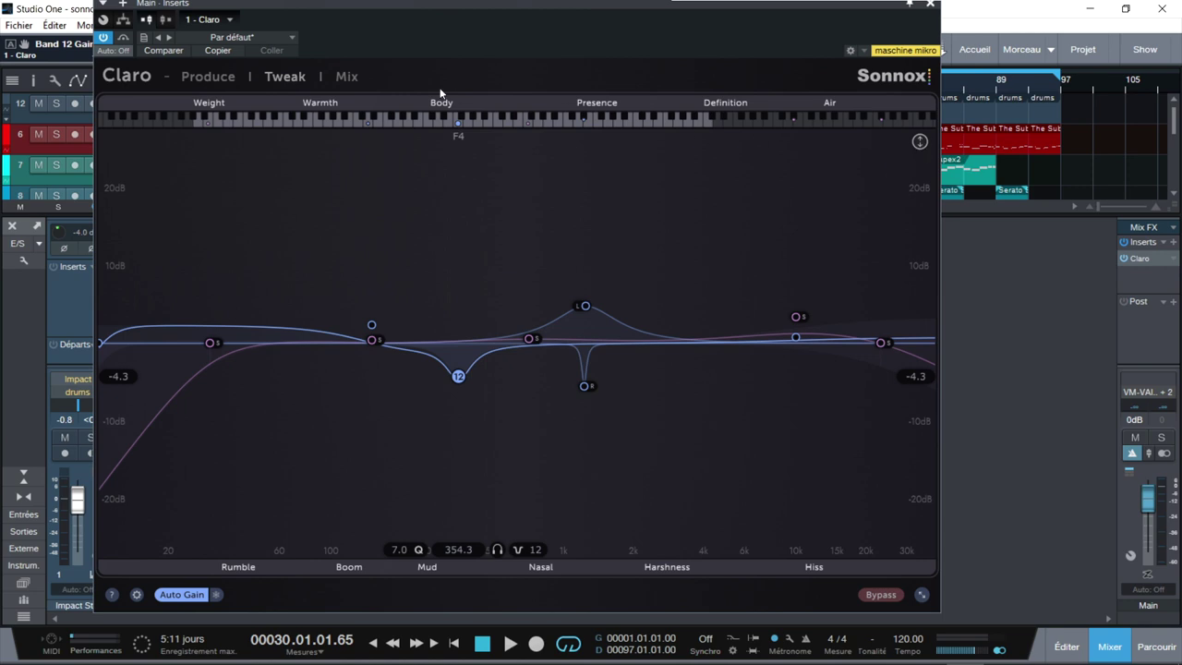
Step: Show the Mix view and load the kick track's EQ beneath the Main reference for comparison
{"action": "left_click", "coordinate": [348, 77]}
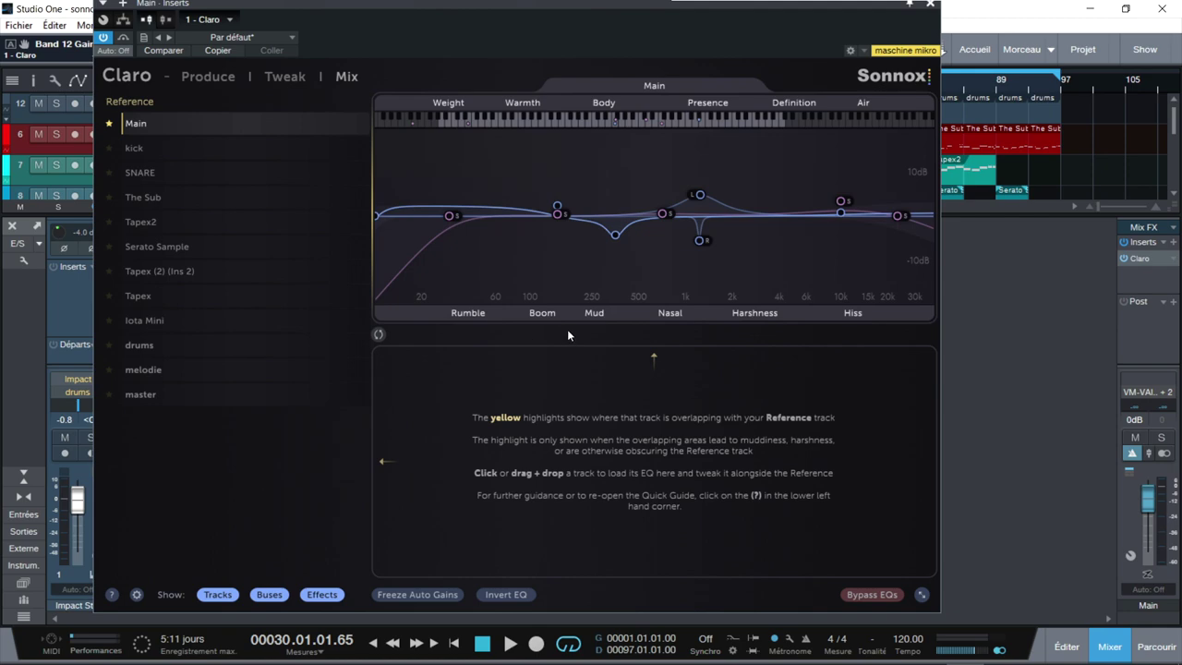
{"action": "left_click", "coordinate": [135, 150]}
{"action": "left_click_drag", "start_coordinate": [136, 154], "coordinate": [665, 466]}
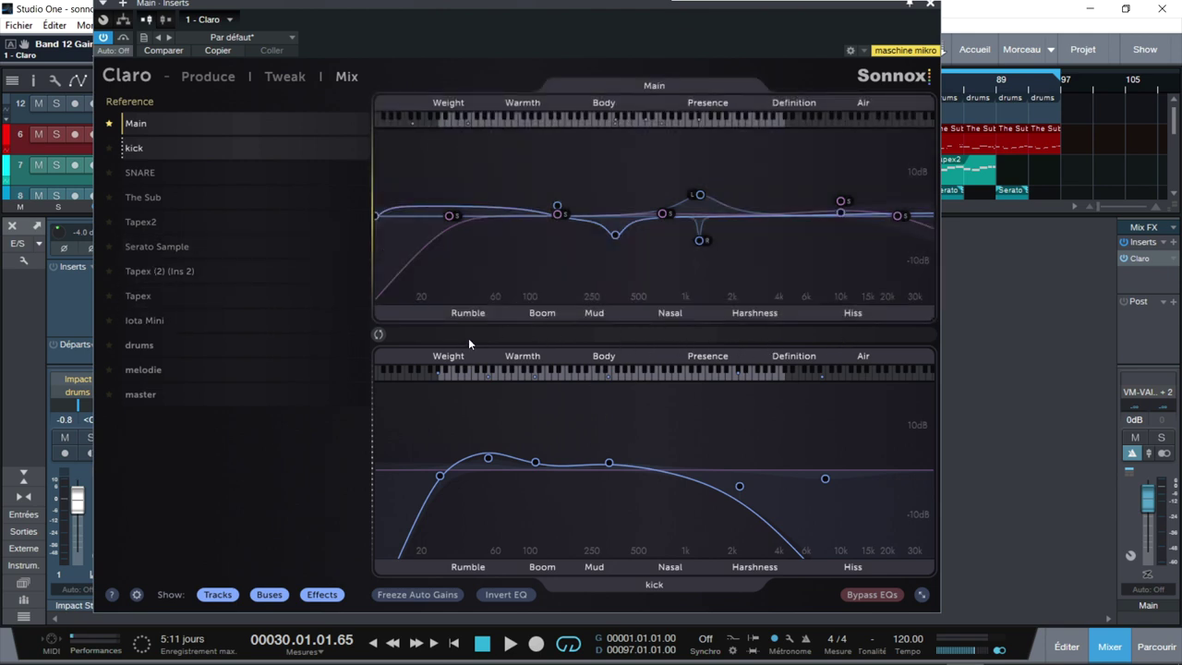
Step: Remove the Claro insert from the Main output
{"action": "right_click", "coordinate": [1138, 259]}
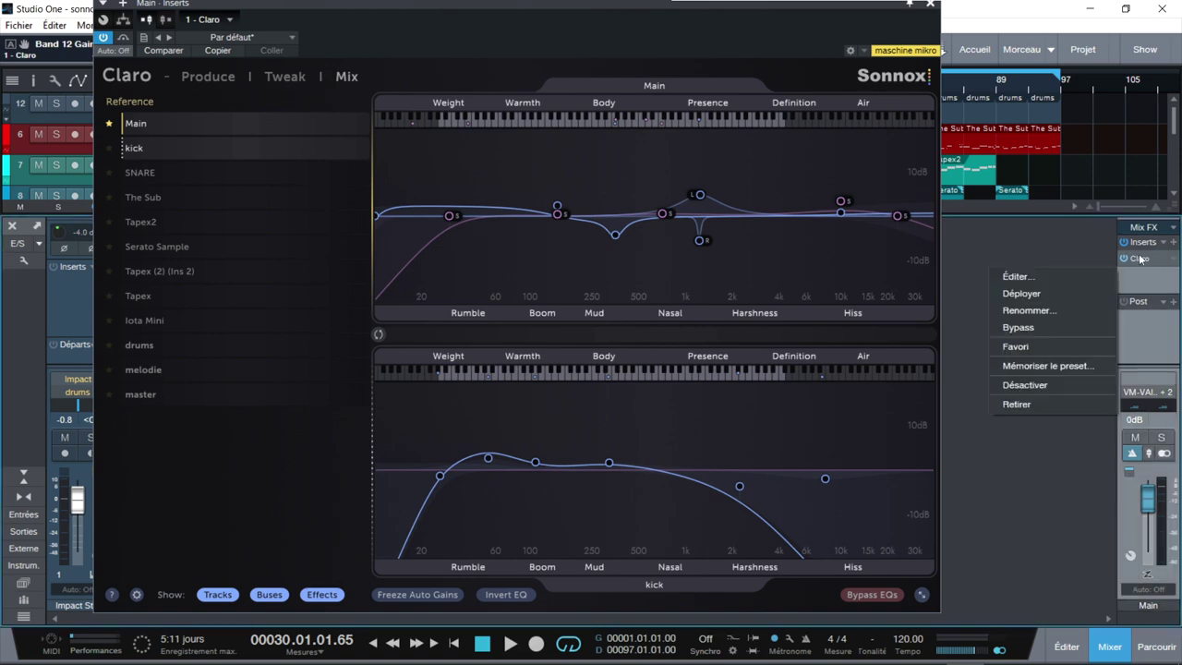
{"action": "left_click", "coordinate": [1025, 403]}
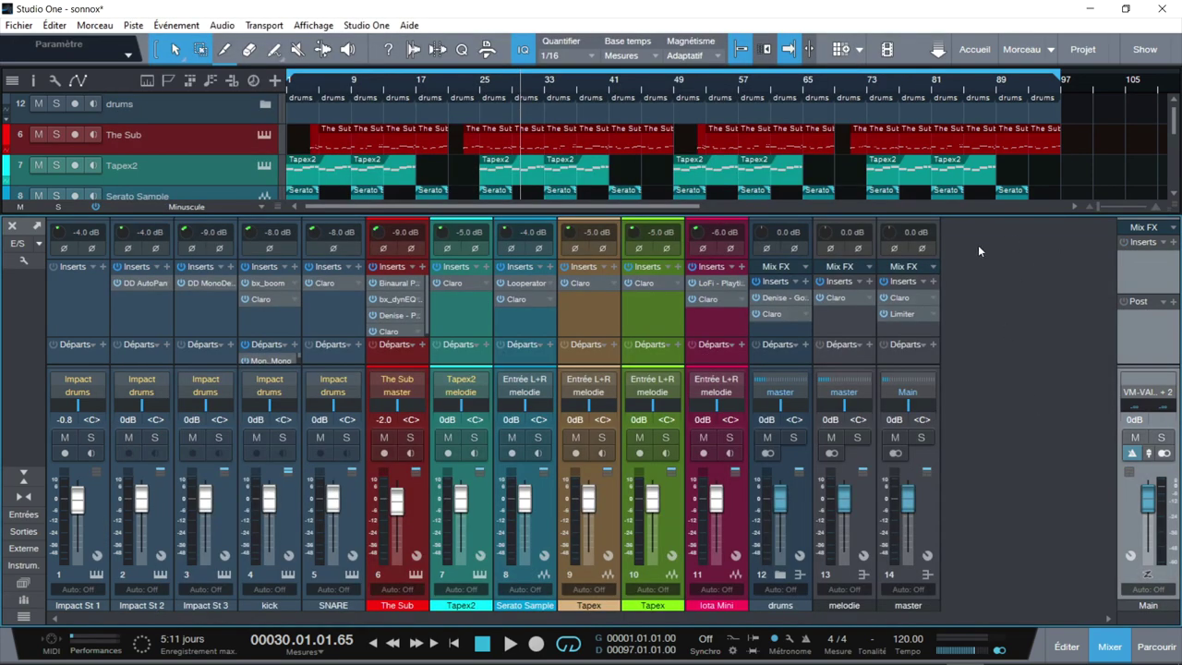
Step: Open the kick channel's Claro insert in its Tweak view and reposition the window so the whole curve is visible
{"action": "left_click", "coordinate": [263, 301]}
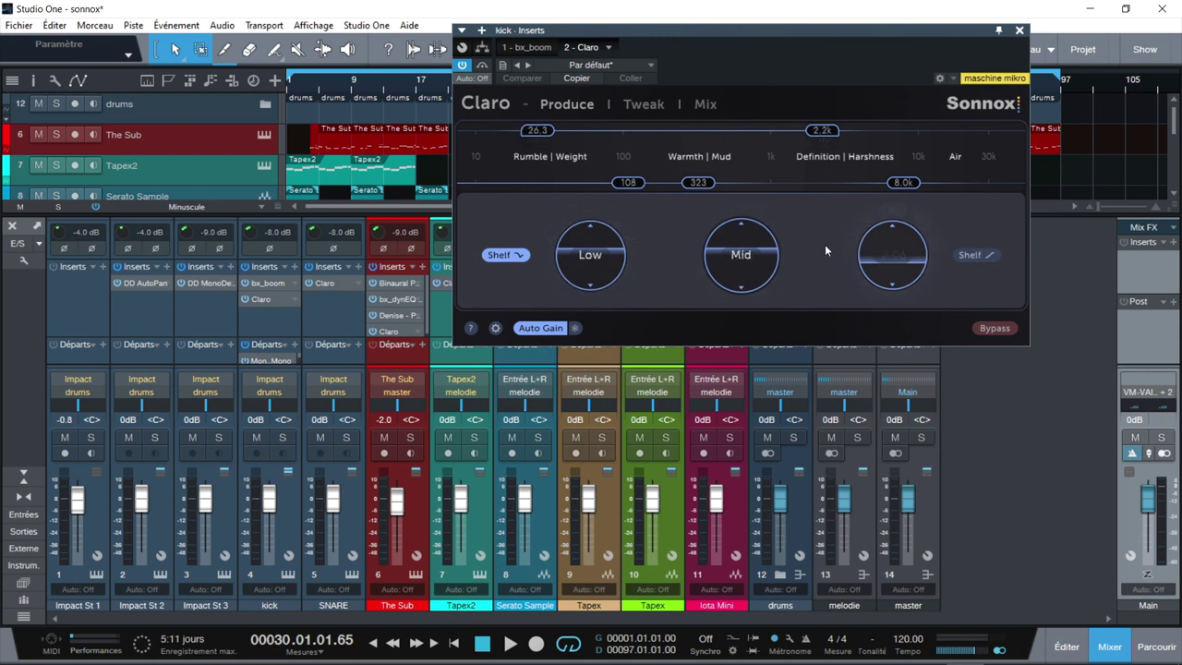
{"action": "left_click", "coordinate": [656, 106]}
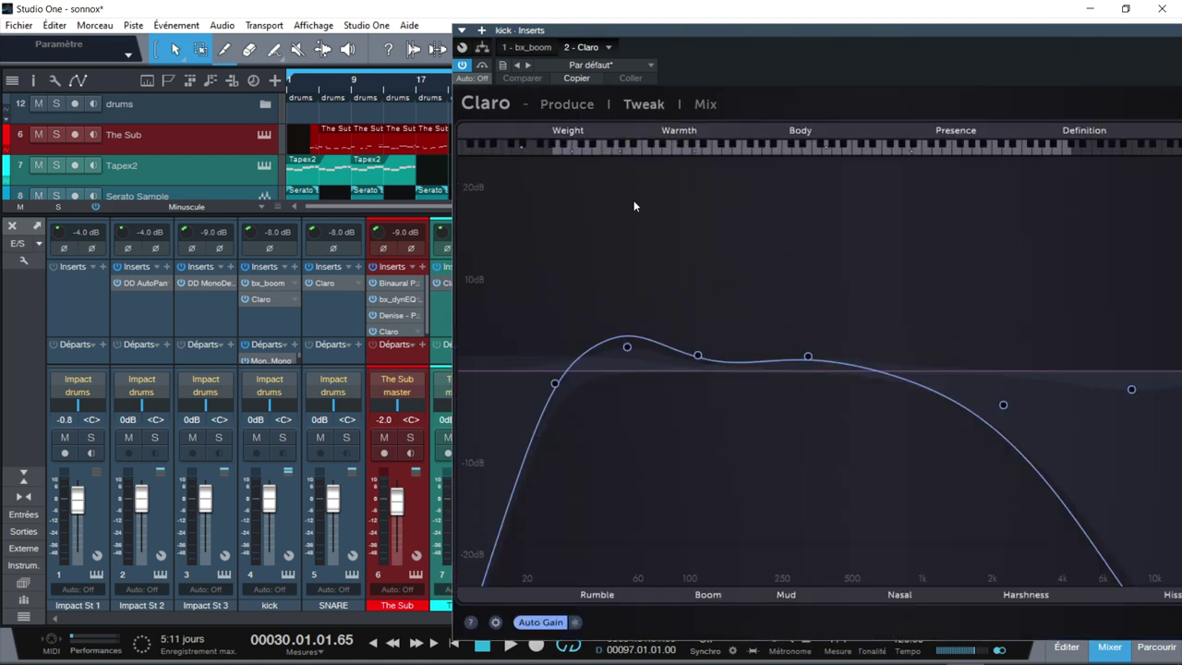
{"action": "left_click_drag", "start_coordinate": [1019, 33], "coordinate": [718, 5]}
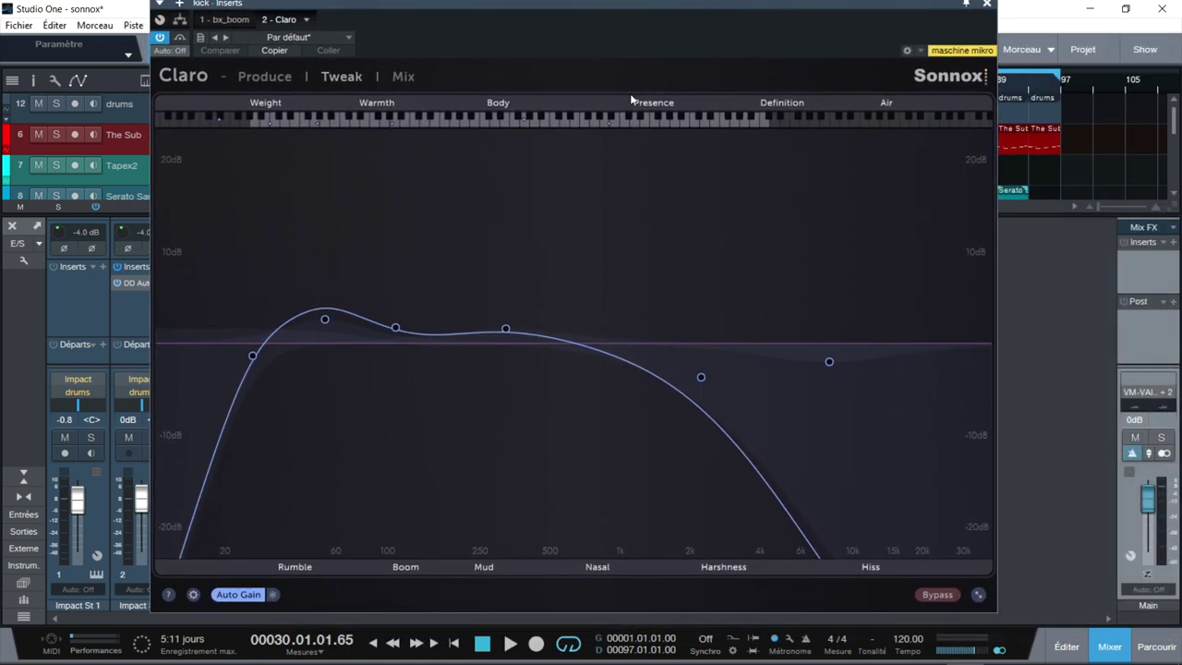
Step: Play the song with the kick channel soloed, watch its spectrum against the EQ curve, and close the Claro window
{"action": "key", "text": "space"}
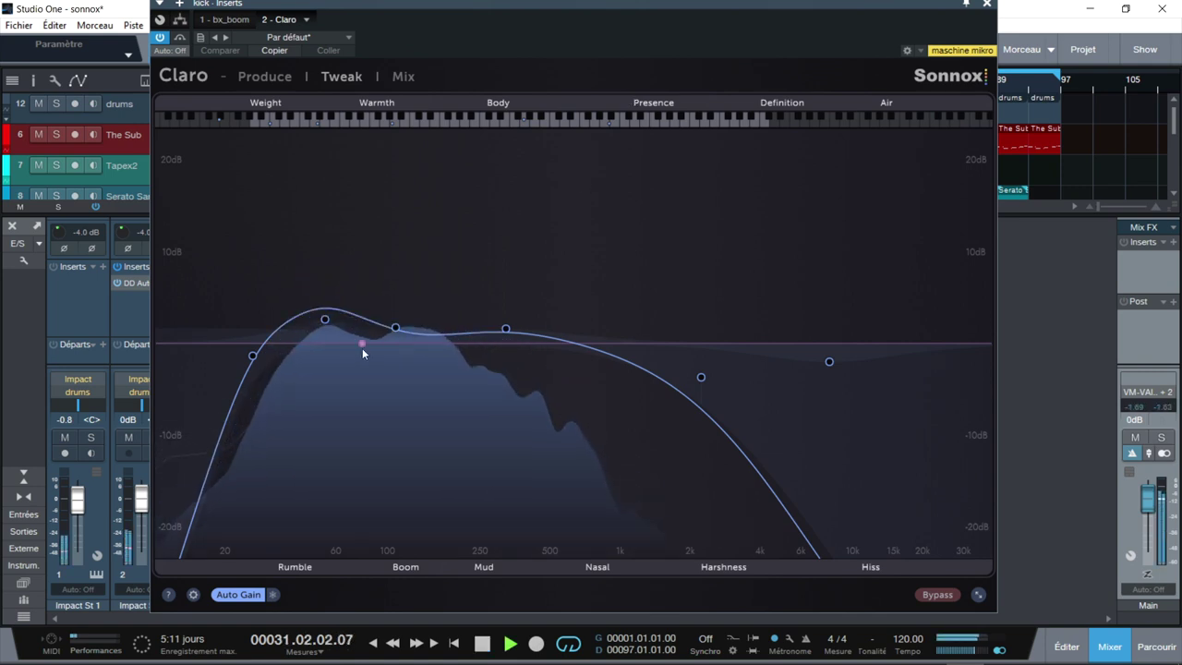
{"action": "left_click_drag", "start_coordinate": [557, 7], "coordinate": [791, 6]}
{"action": "left_click", "coordinate": [282, 437]}
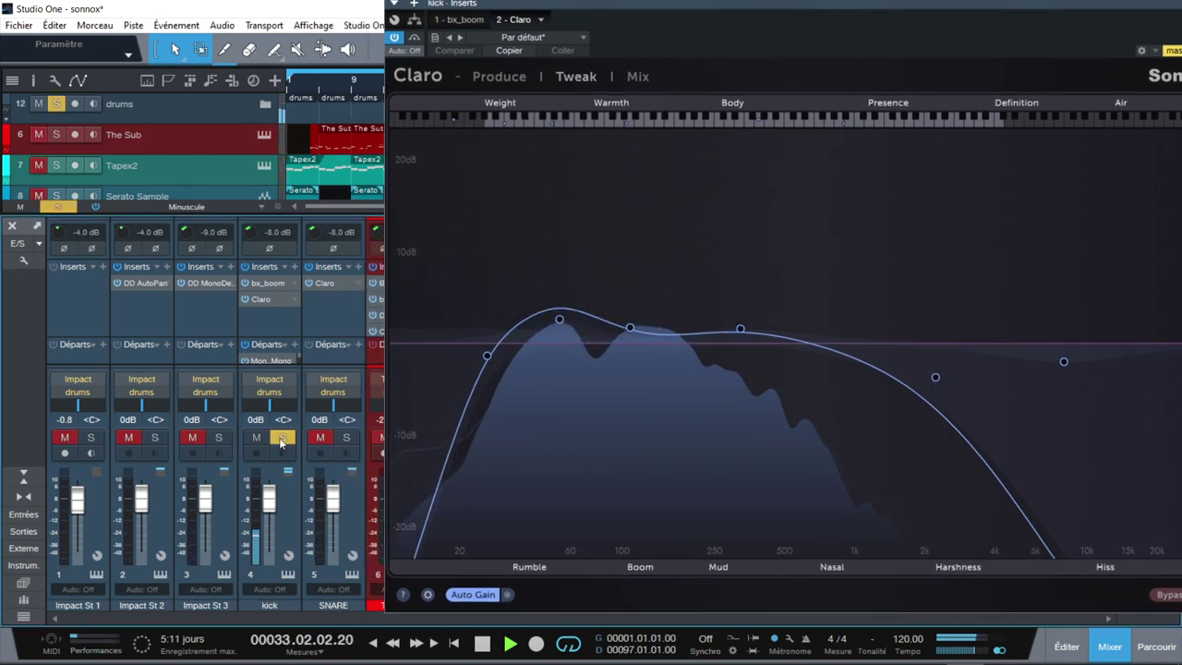
{"action": "left_click_drag", "start_coordinate": [814, 6], "coordinate": [635, 5]}
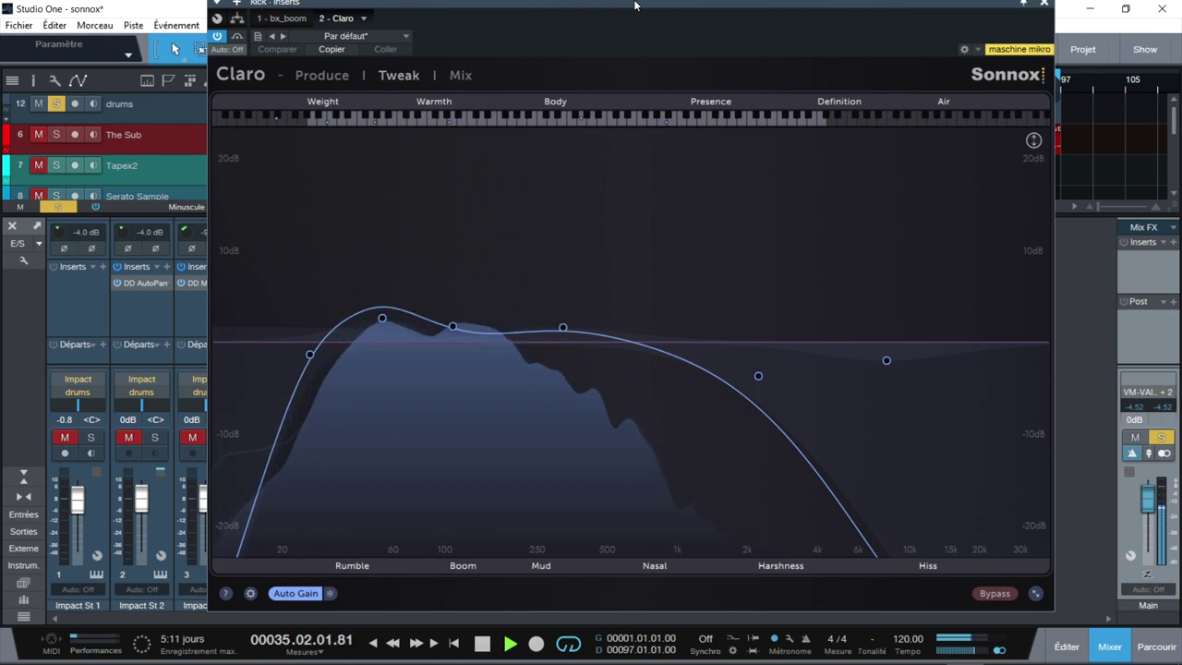
{"action": "left_click_drag", "start_coordinate": [634, 4], "coordinate": [637, 4]}
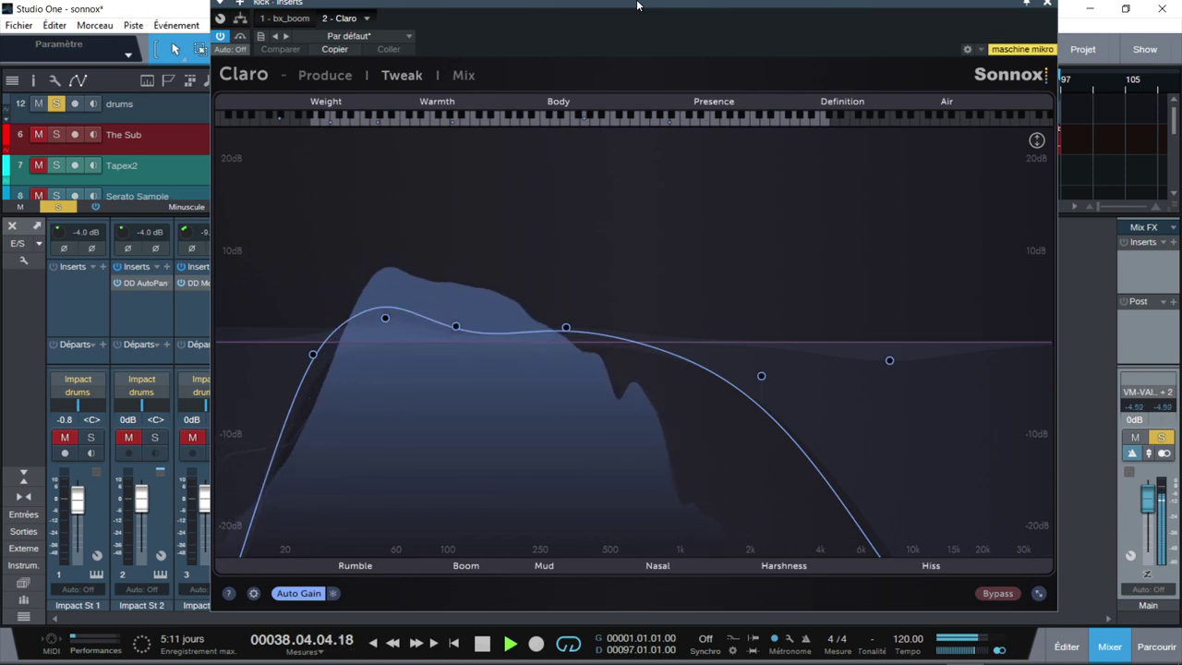
{"action": "left_click", "coordinate": [1047, 2]}
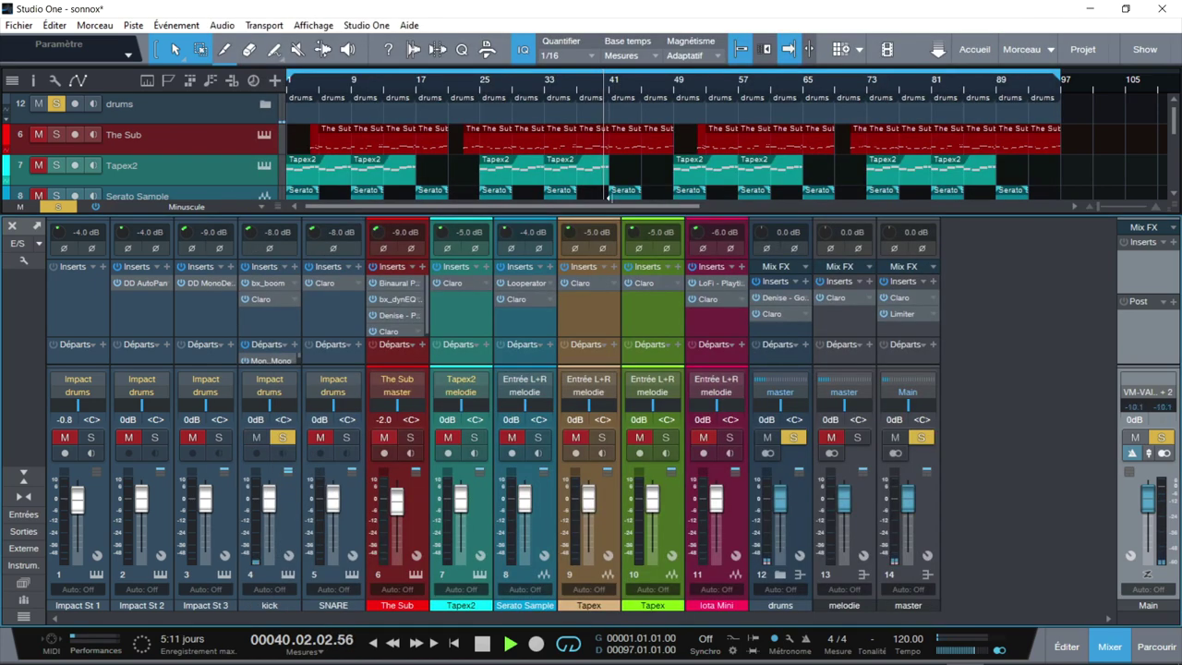
Step: Solo the snare channel, open its Claro insert and load the kick's EQ beneath the snare reference in the Mix view
{"action": "left_click", "coordinate": [346, 438]}
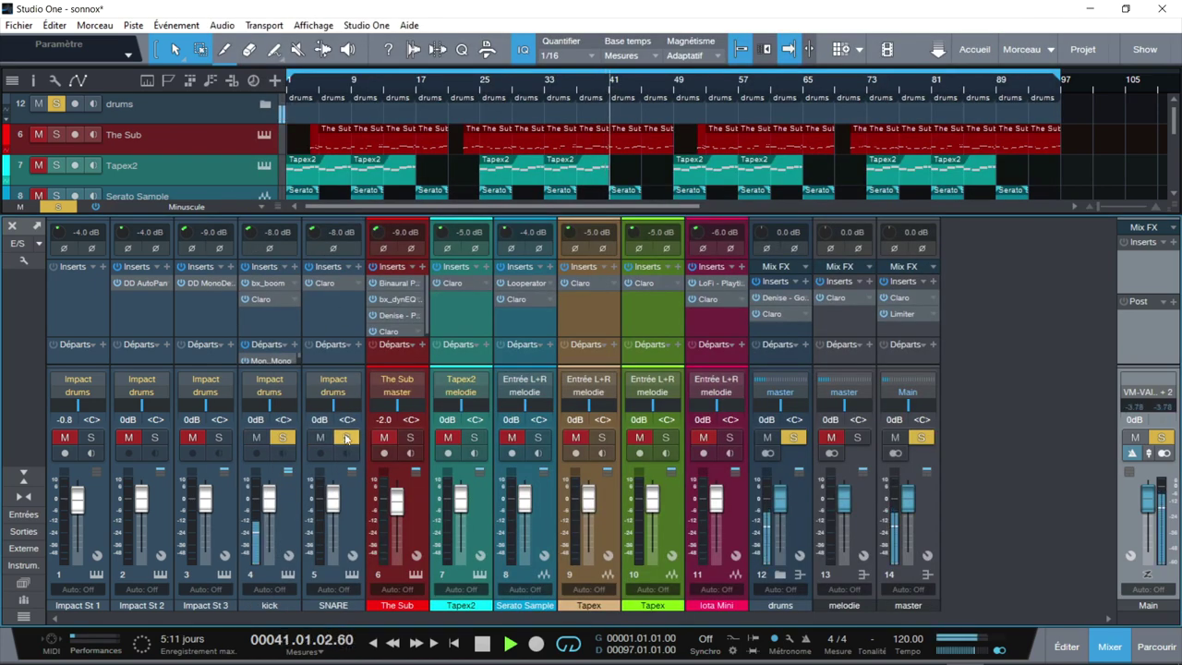
{"action": "left_click", "coordinate": [319, 285]}
{"action": "mouse_move", "coordinate": [423, 262]}
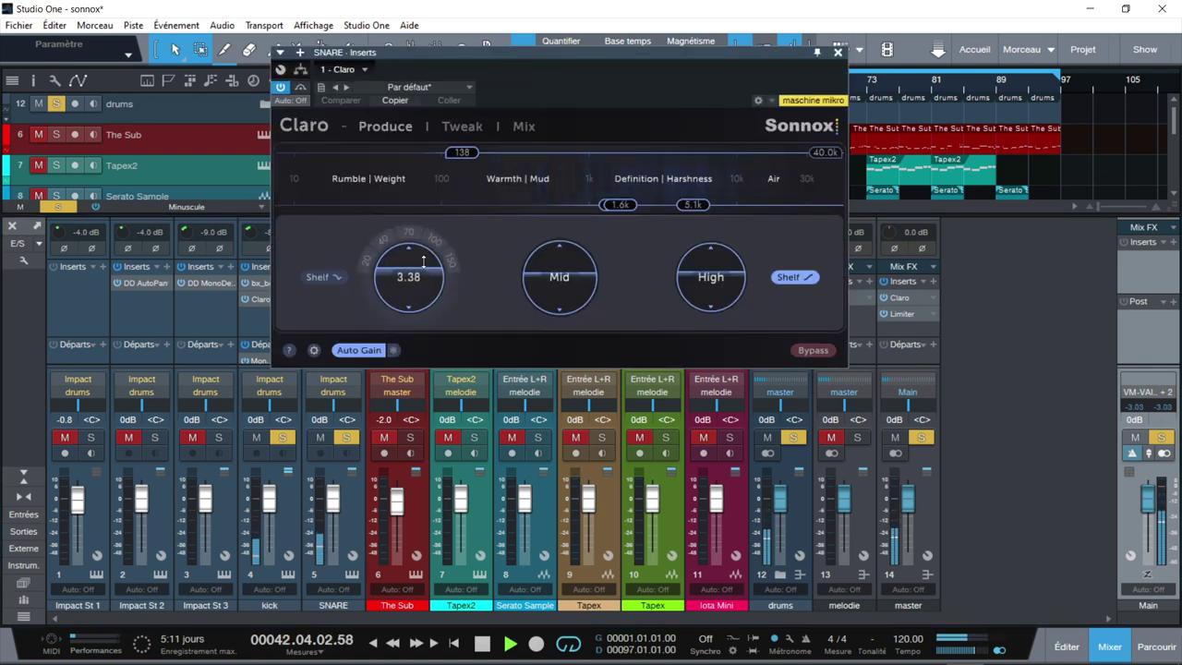
{"action": "left_click", "coordinate": [461, 126]}
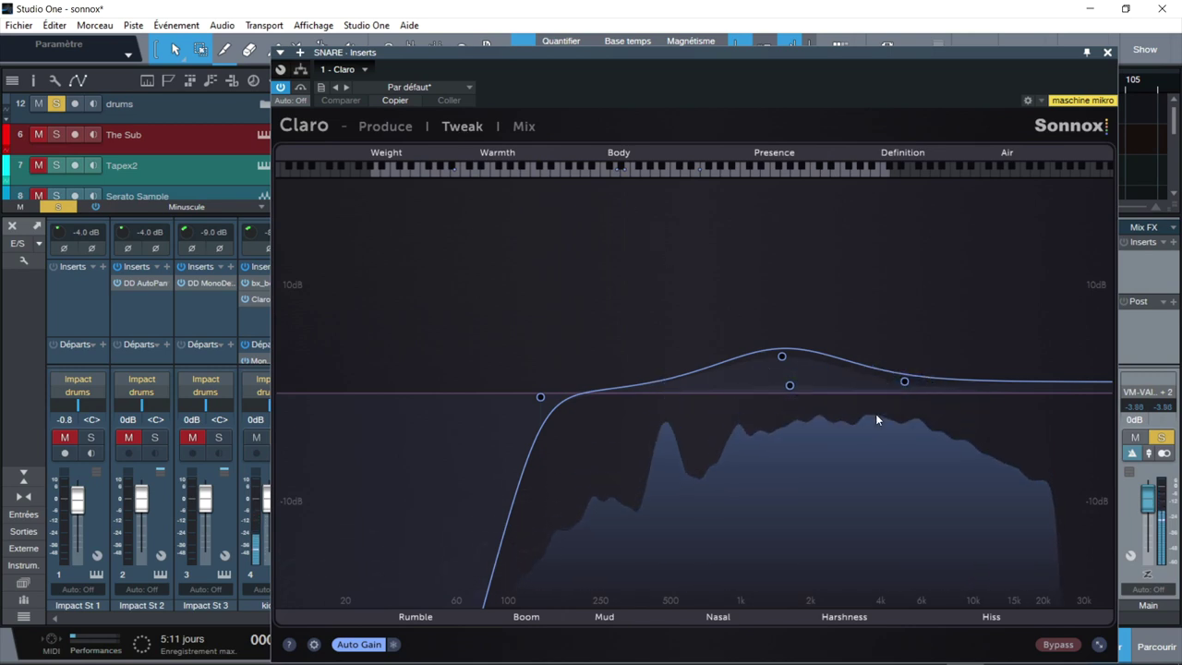
{"action": "left_click", "coordinate": [523, 126]}
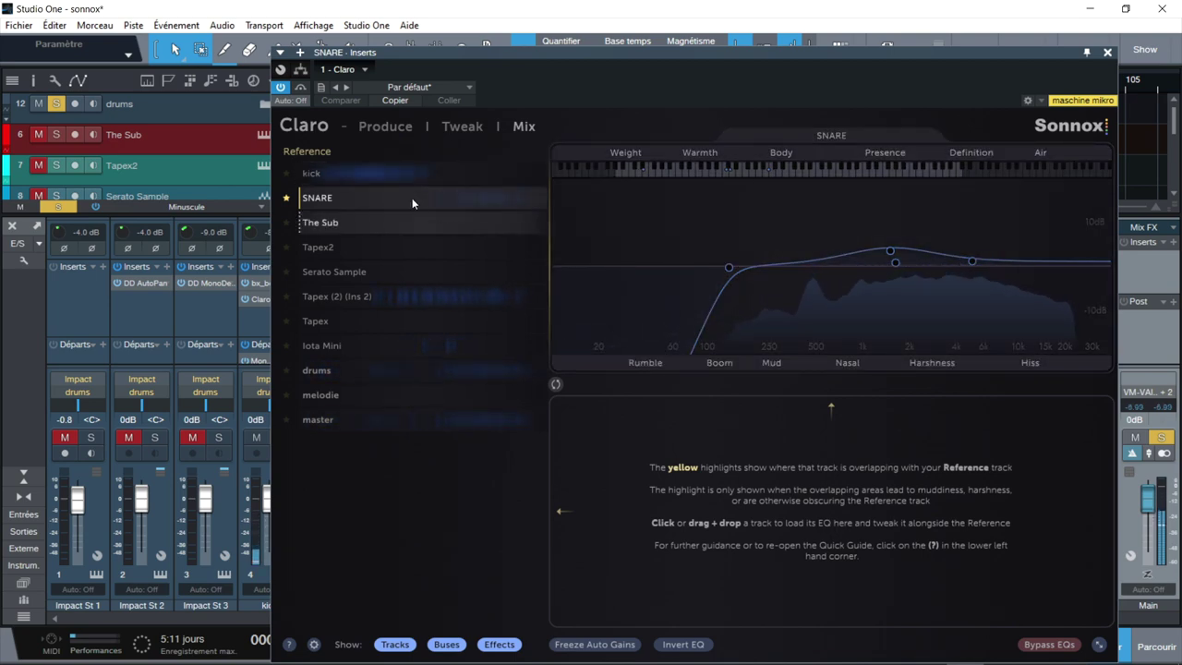
{"action": "left_click_drag", "start_coordinate": [388, 172], "coordinate": [759, 495]}
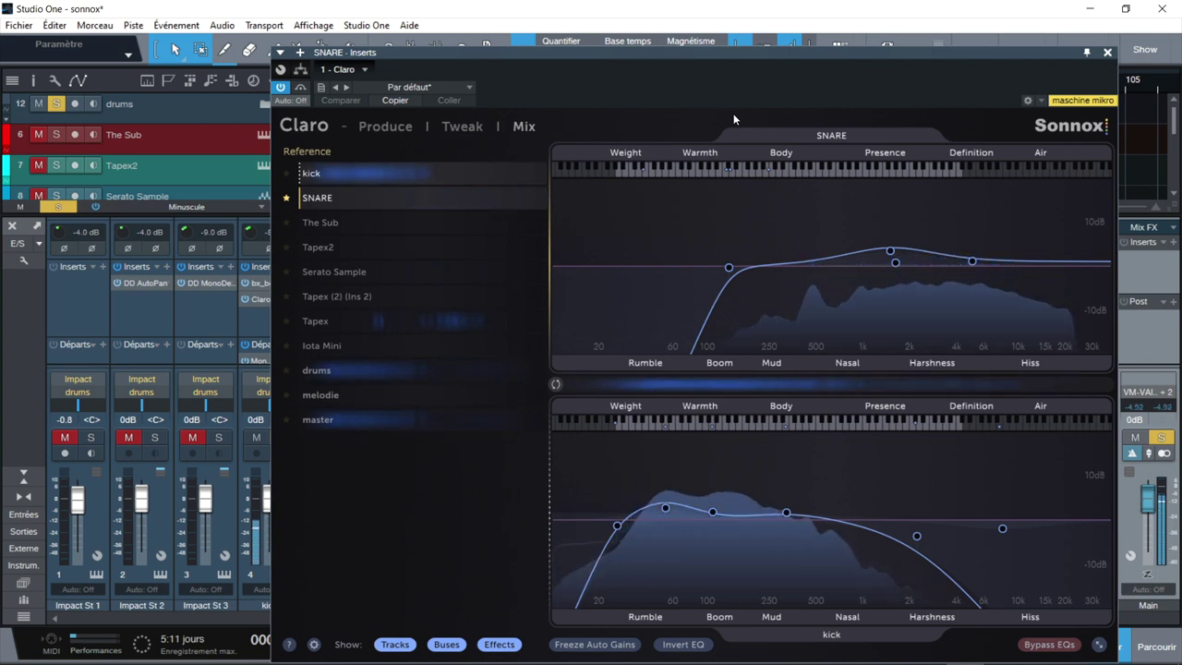
Step: Raise the snare's low cut to about 300 Hz, lower the kick's high cut to about 1.11 kHz, and close Claro
{"action": "left_click_drag", "start_coordinate": [729, 266], "coordinate": [780, 272]}
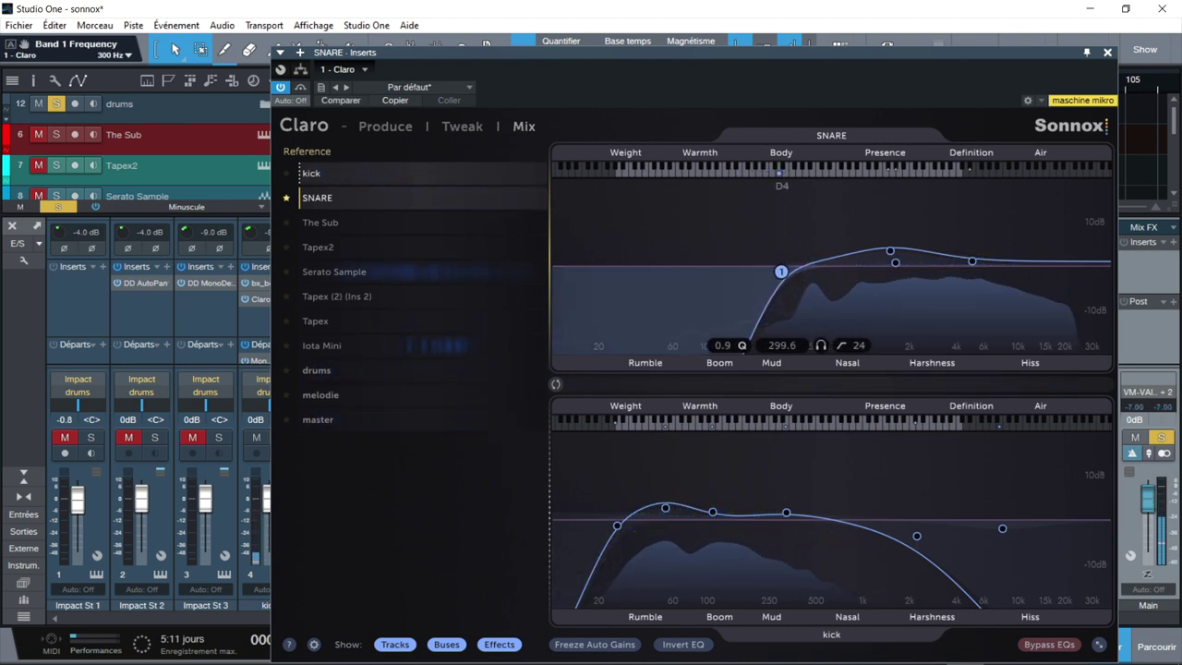
{"action": "left_click_drag", "start_coordinate": [916, 536], "coordinate": [869, 535]}
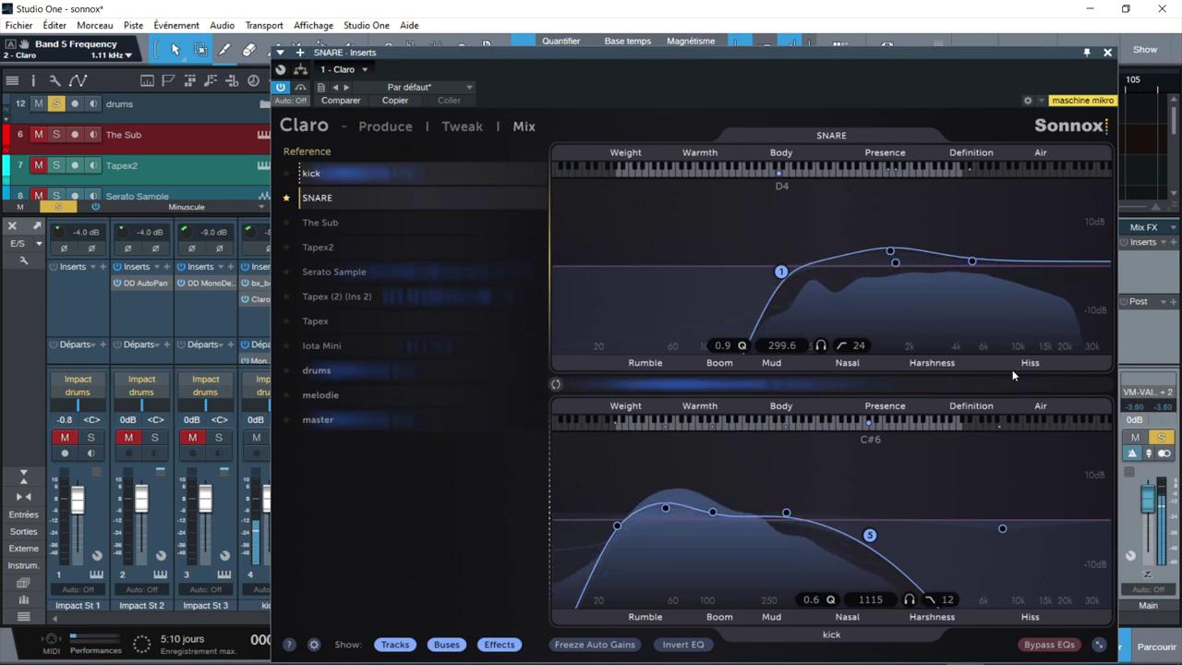
{"action": "left_click", "coordinate": [1108, 53]}
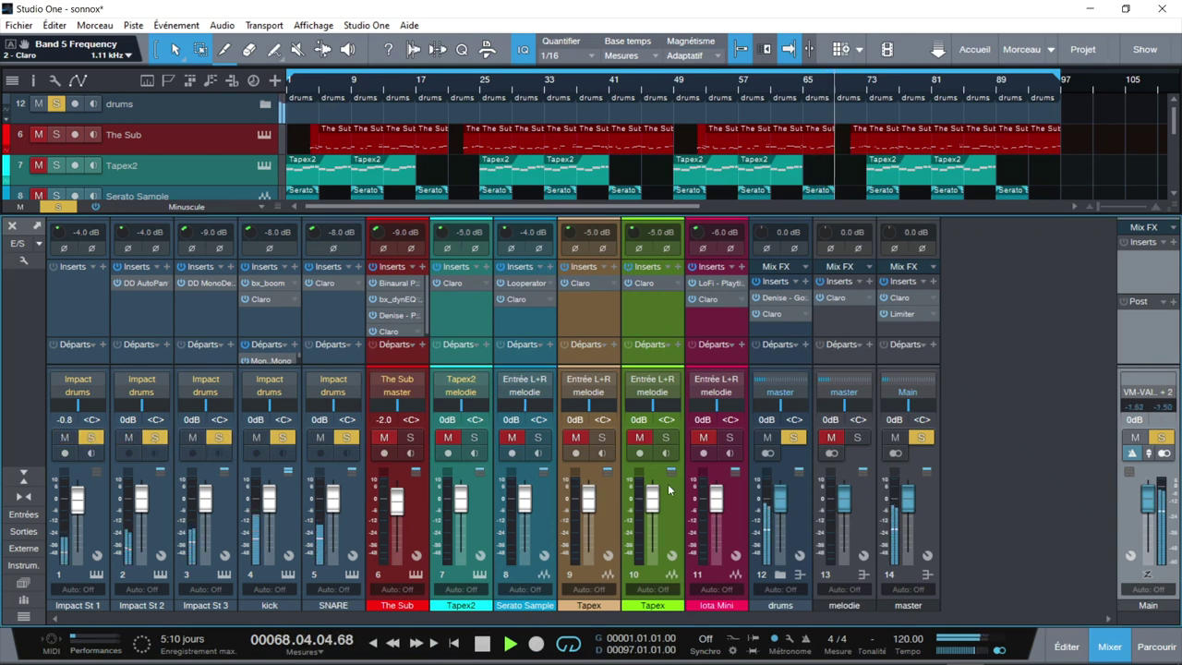
Step: Open the drums bus's Claro insert in its Mix view, reposition the window and make drums the reference
{"action": "left_click", "coordinate": [773, 314]}
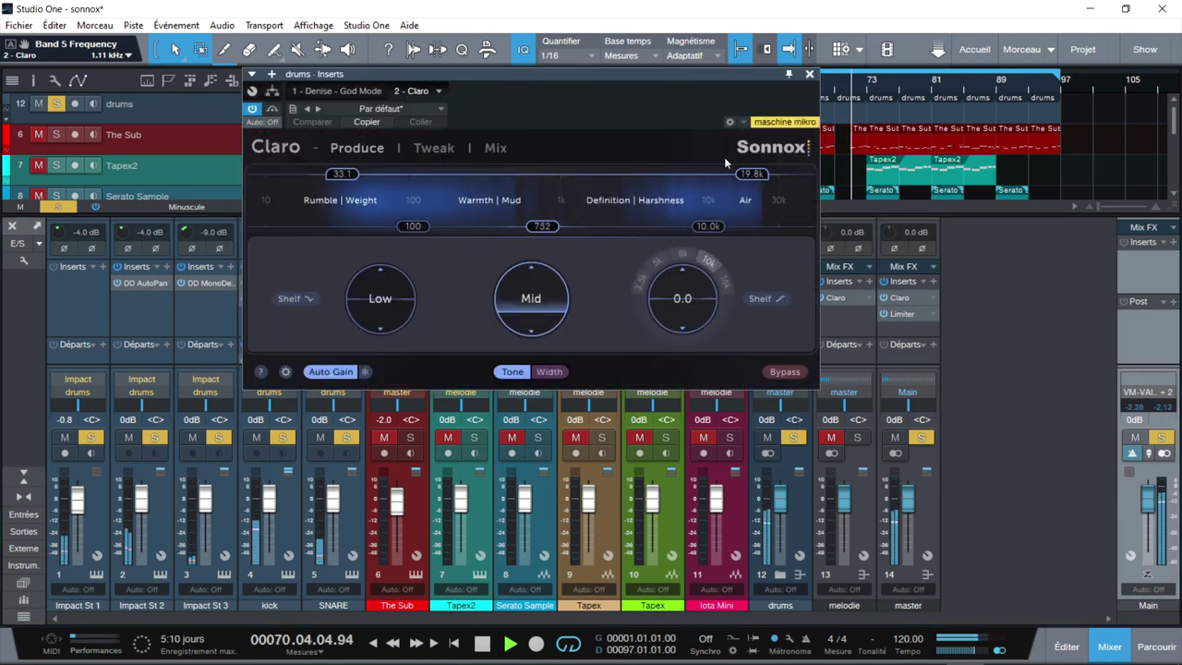
{"action": "left_click_drag", "start_coordinate": [600, 75], "coordinate": [771, 57]}
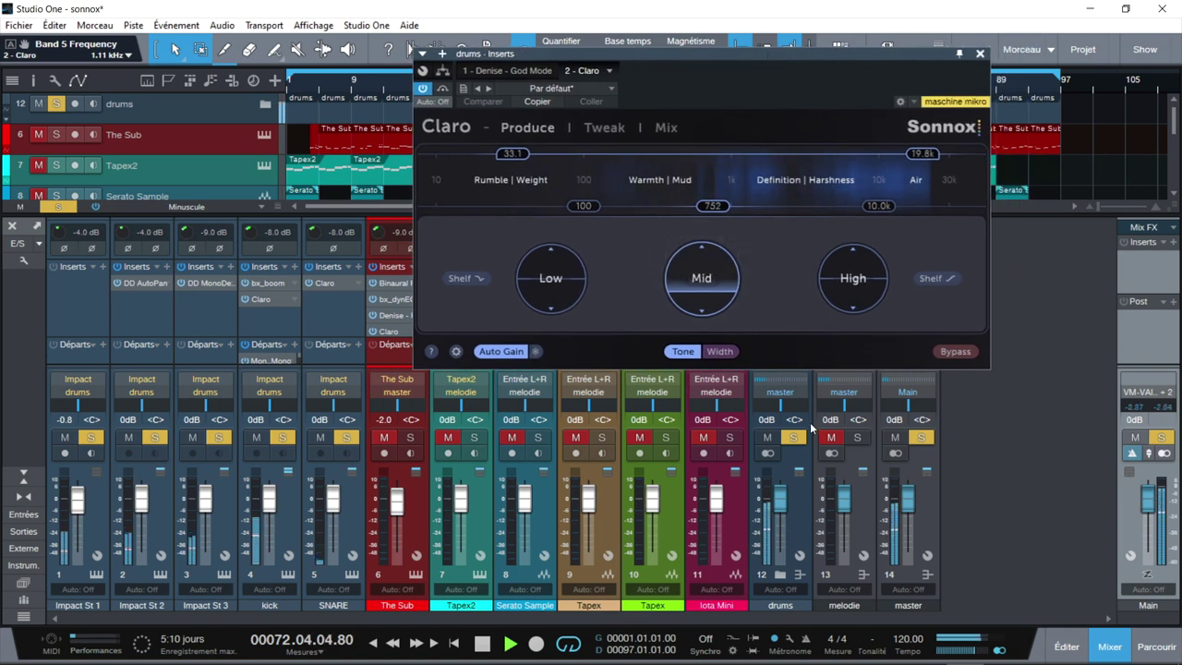
{"action": "left_click", "coordinate": [665, 129]}
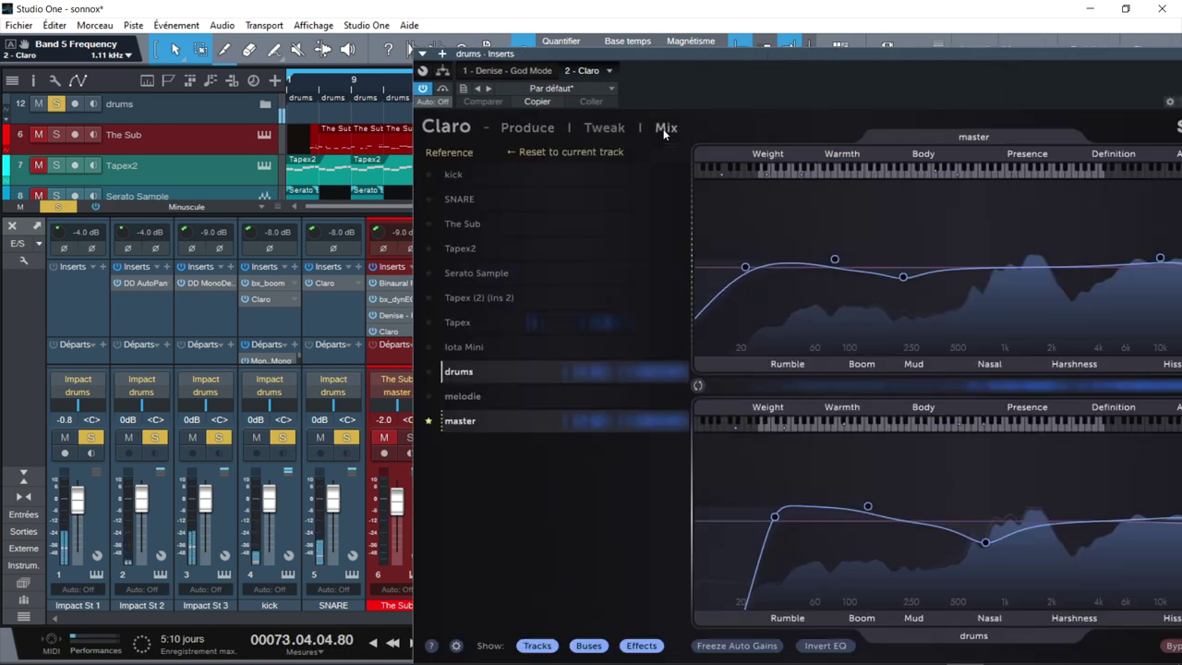
{"action": "left_click_drag", "start_coordinate": [945, 56], "coordinate": [746, 7]}
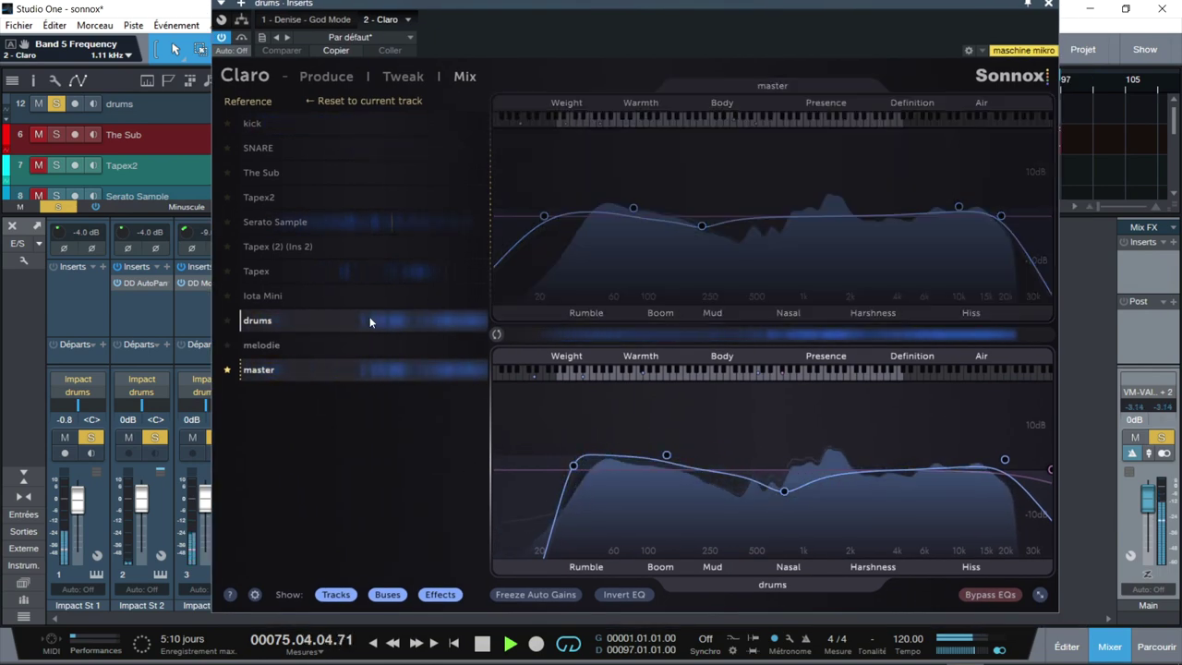
{"action": "left_click", "coordinate": [302, 319]}
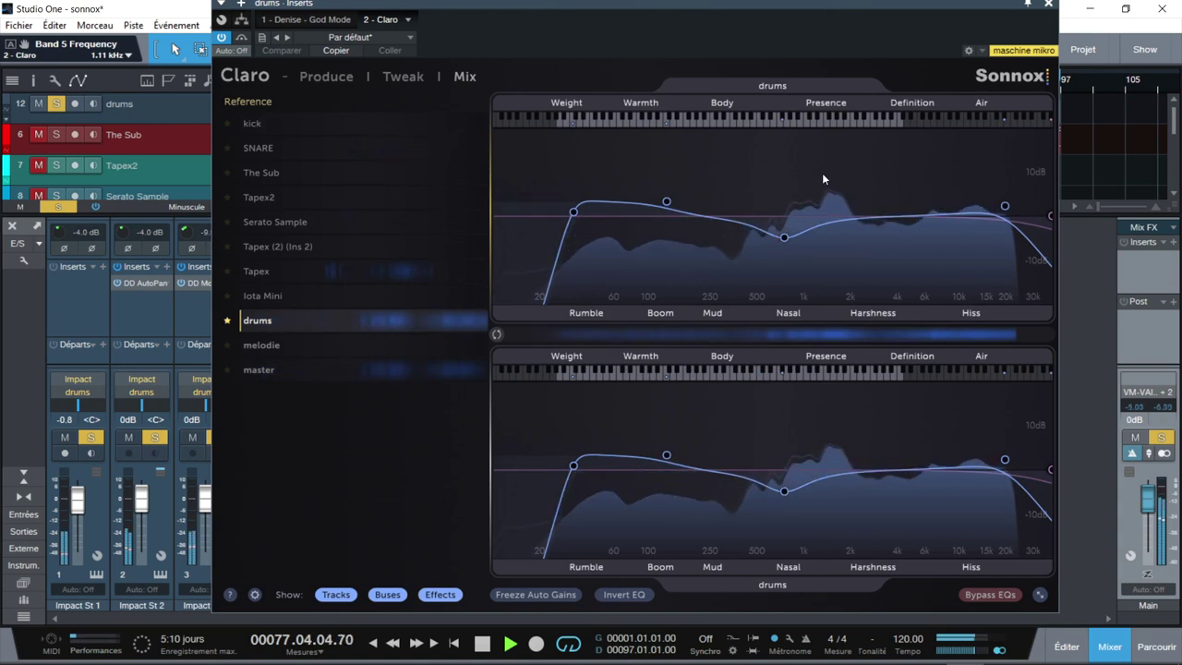
Step: Boost band 3 of the drums EQ to 32 dB near 811 Hz, and cut it to -10.5 dB near 1072 Hz
{"action": "left_click", "coordinate": [403, 75]}
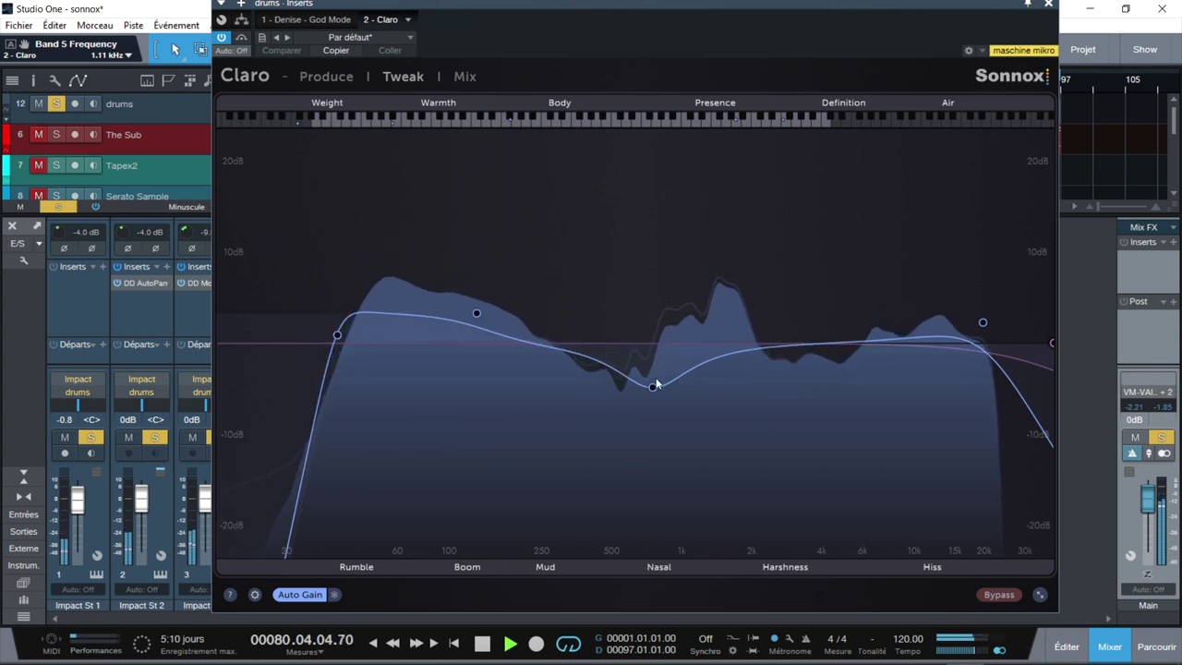
{"action": "left_click_drag", "start_coordinate": [652, 385], "coordinate": [660, 154]}
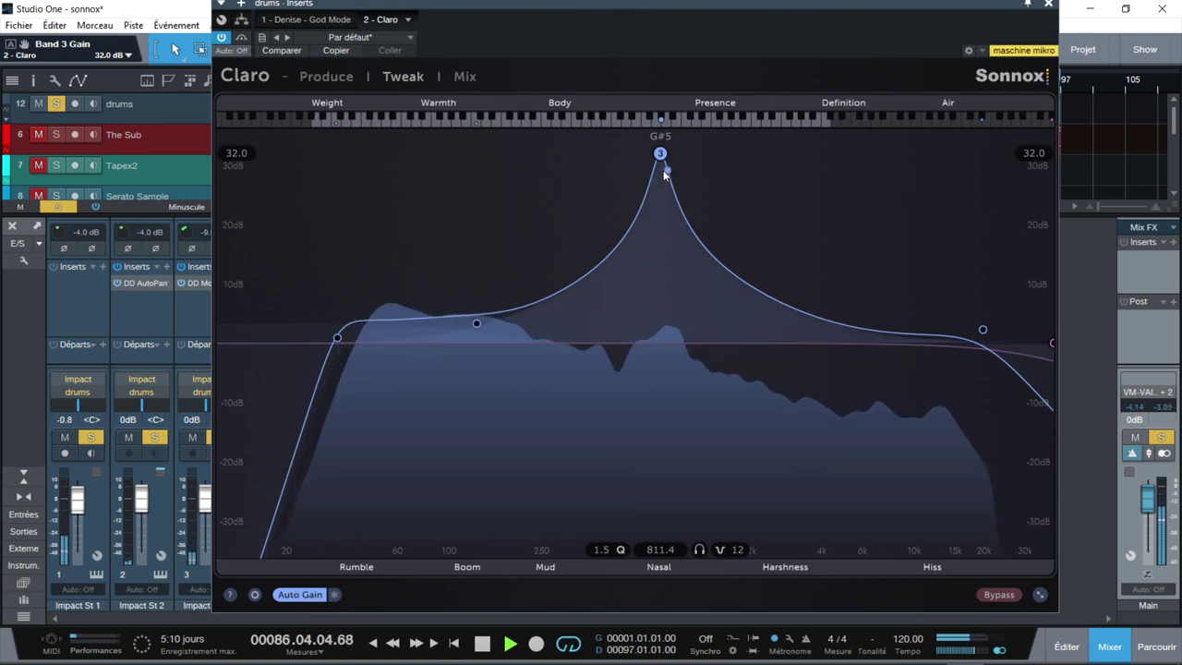
{"action": "left_click_drag", "start_coordinate": [662, 171], "coordinate": [688, 423]}
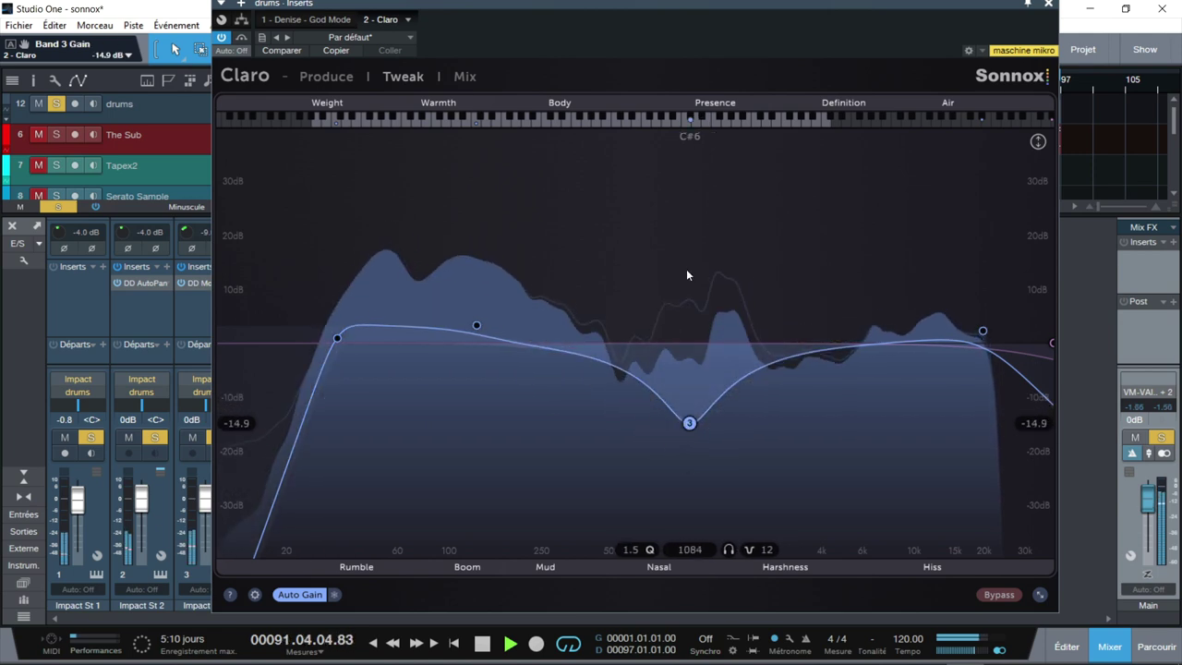
{"action": "left_click", "coordinate": [465, 76]}
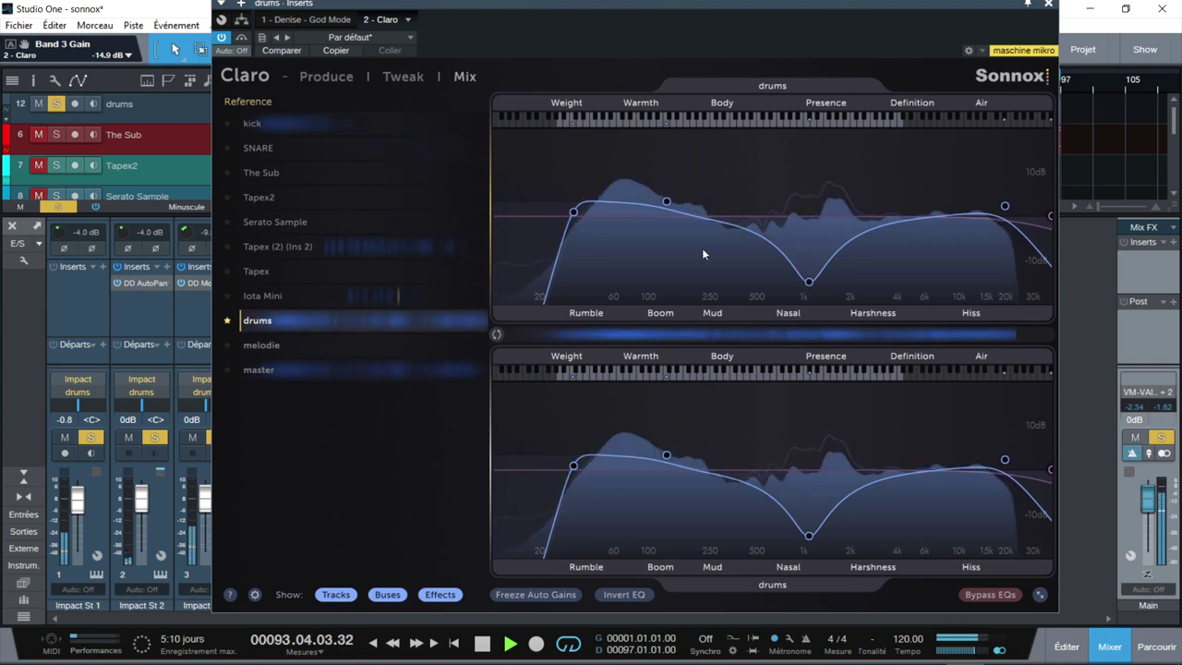
{"action": "left_click_drag", "start_coordinate": [808, 282], "coordinate": [809, 255]}
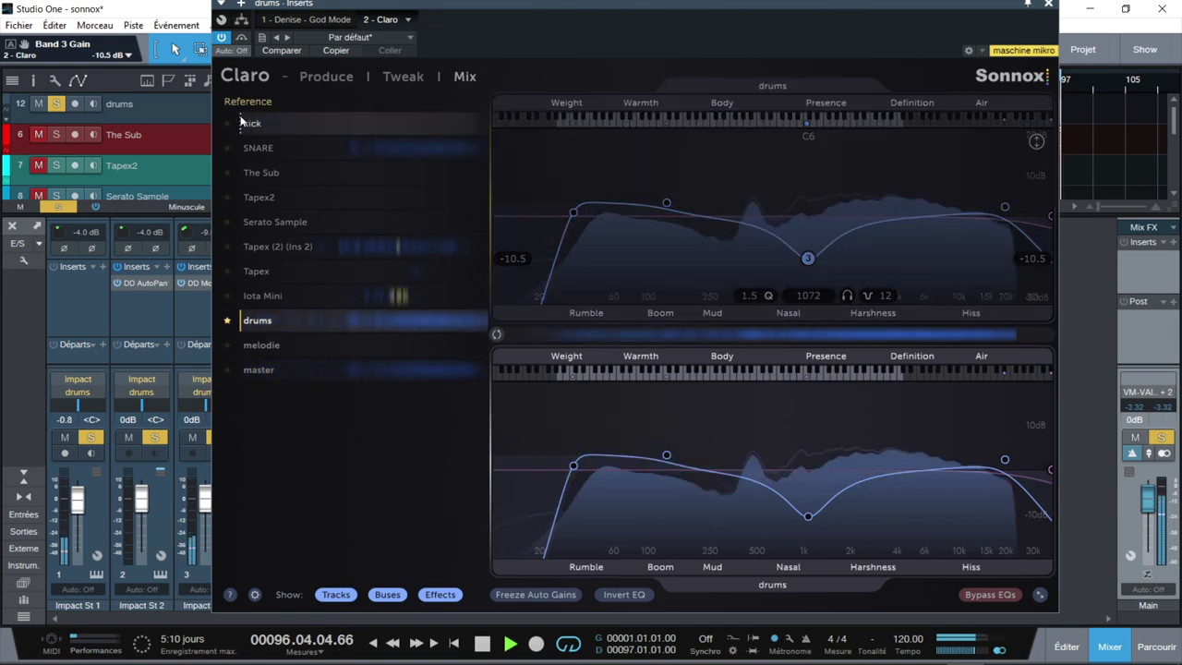
Step: Load the kick's EQ beneath the drums reference, compare their spectra, and close the Claro window
{"action": "left_click_drag", "start_coordinate": [243, 118], "coordinate": [754, 468]}
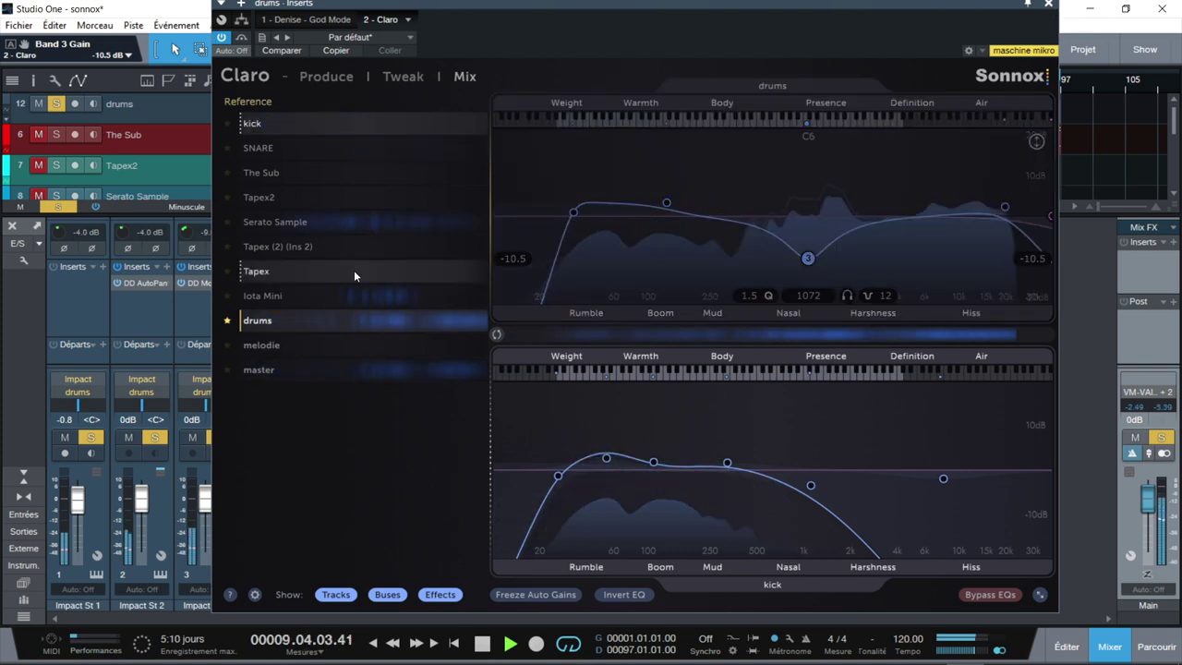
{"action": "left_click", "coordinate": [355, 147]}
{"action": "left_click", "coordinate": [356, 122]}
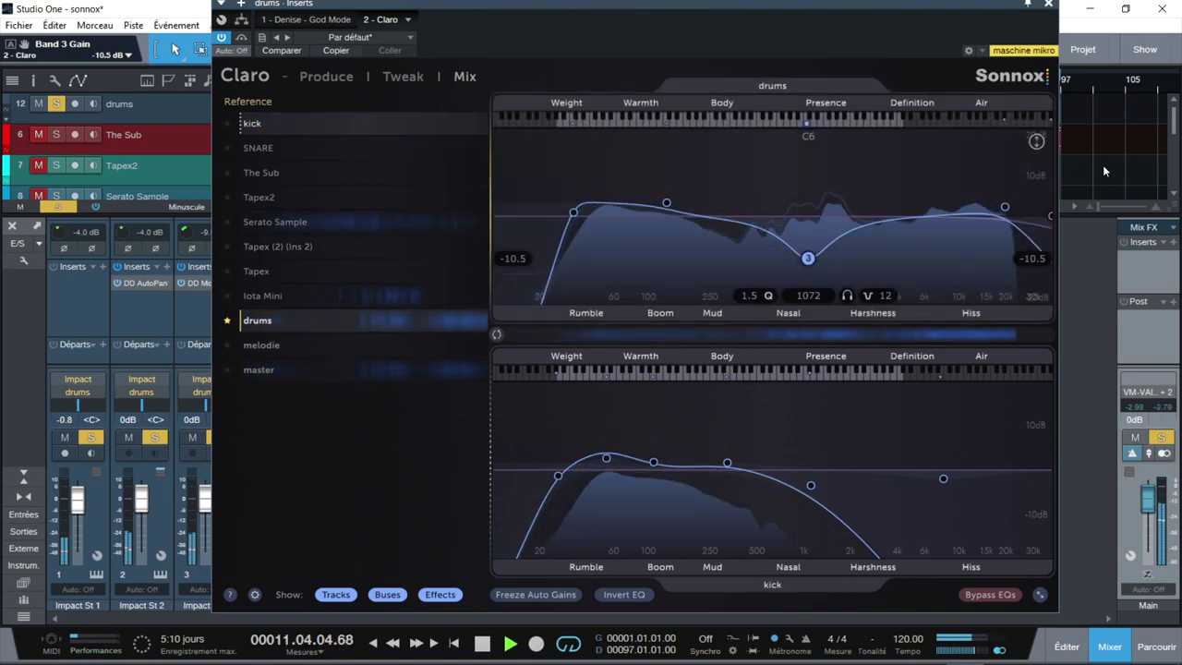
{"action": "left_click", "coordinate": [1048, 5]}
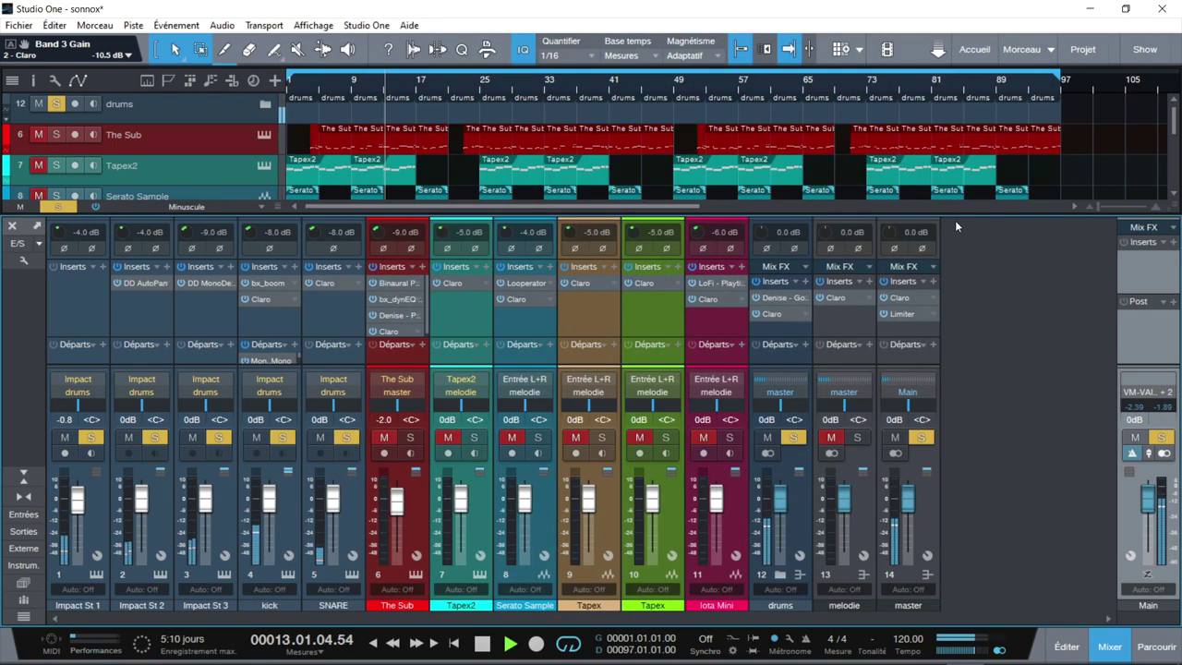
Step: Solo The Sub, reopen the drums bus's Claro insert and load The Sub's EQ beneath the drums reference
{"action": "left_click", "coordinate": [412, 437]}
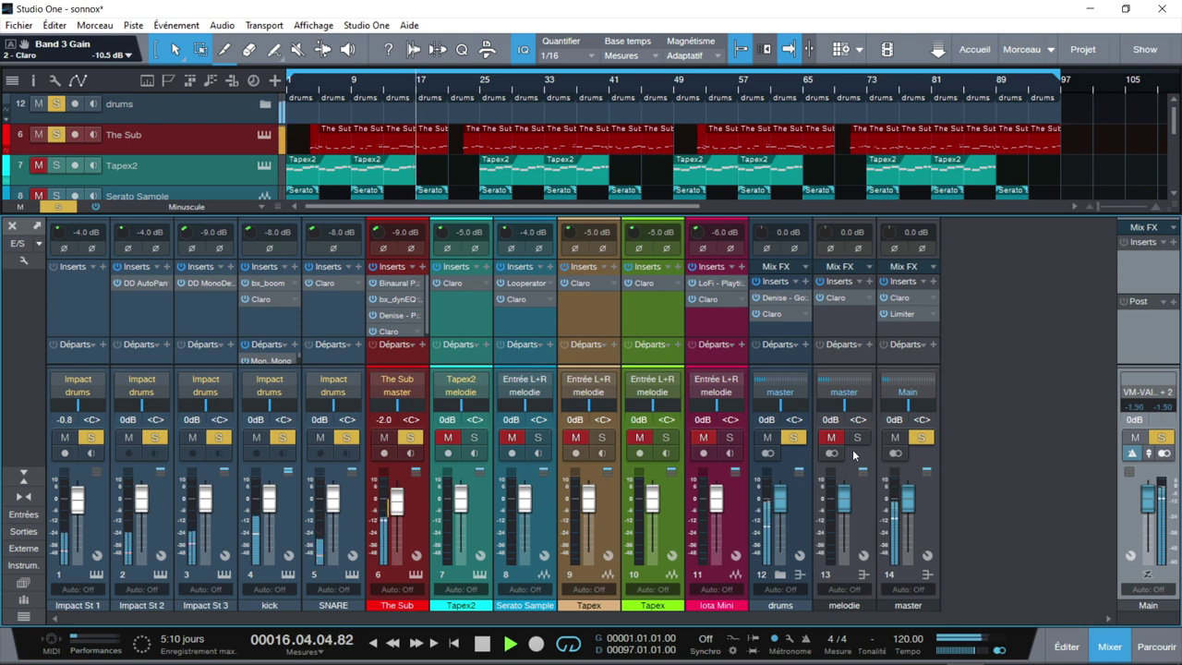
{"action": "left_click", "coordinate": [784, 313]}
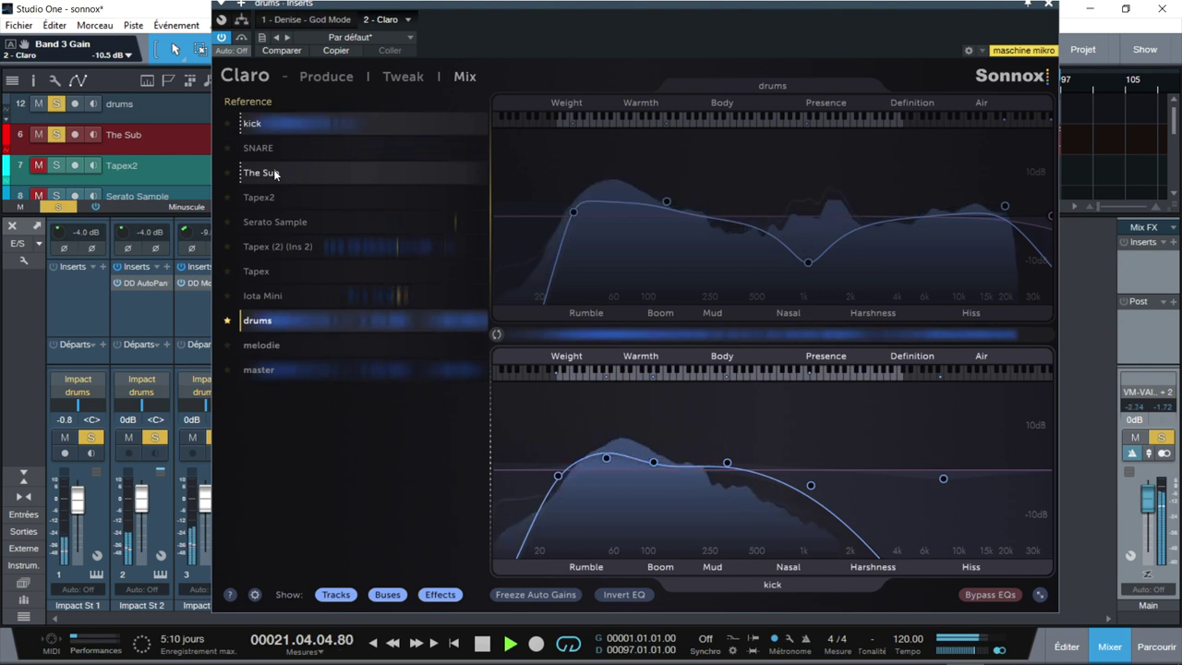
{"action": "left_click_drag", "start_coordinate": [274, 170], "coordinate": [740, 504]}
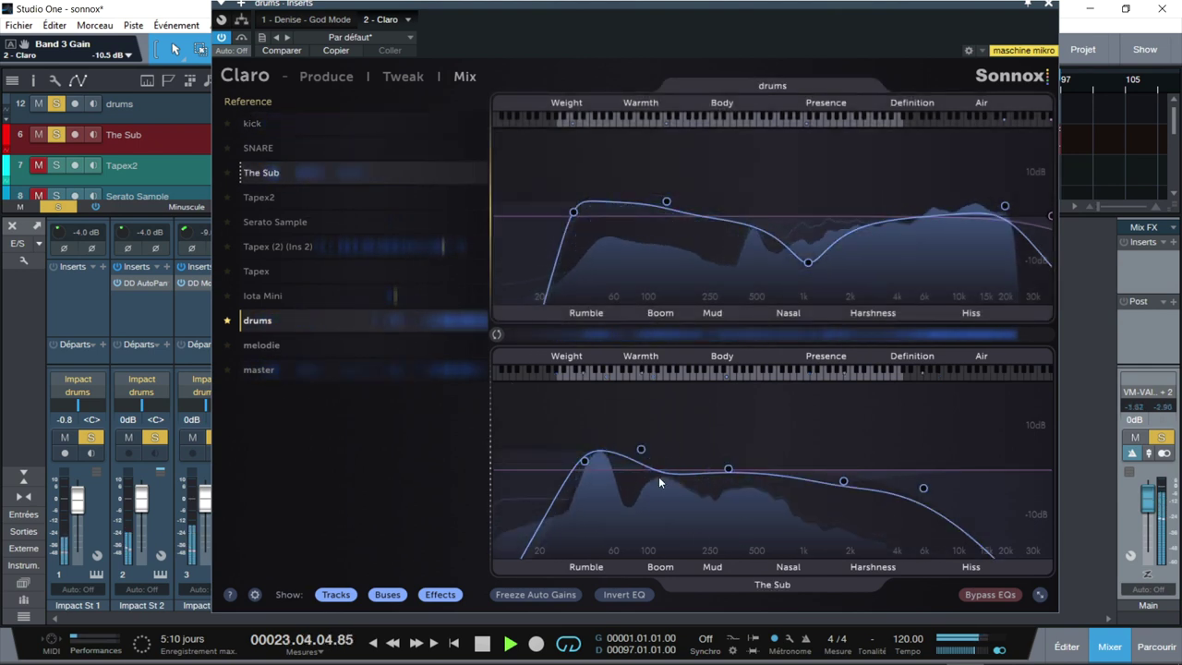
Step: Raise the third and fourth bands of The Sub's EQ slightly and lower its high cut to about 4.71 kHz
{"action": "left_click_drag", "start_coordinate": [730, 470], "coordinate": [730, 464]}
{"action": "left_click_drag", "start_coordinate": [843, 481], "coordinate": [845, 477]}
{"action": "left_click_drag", "start_coordinate": [923, 488], "coordinate": [908, 484]}
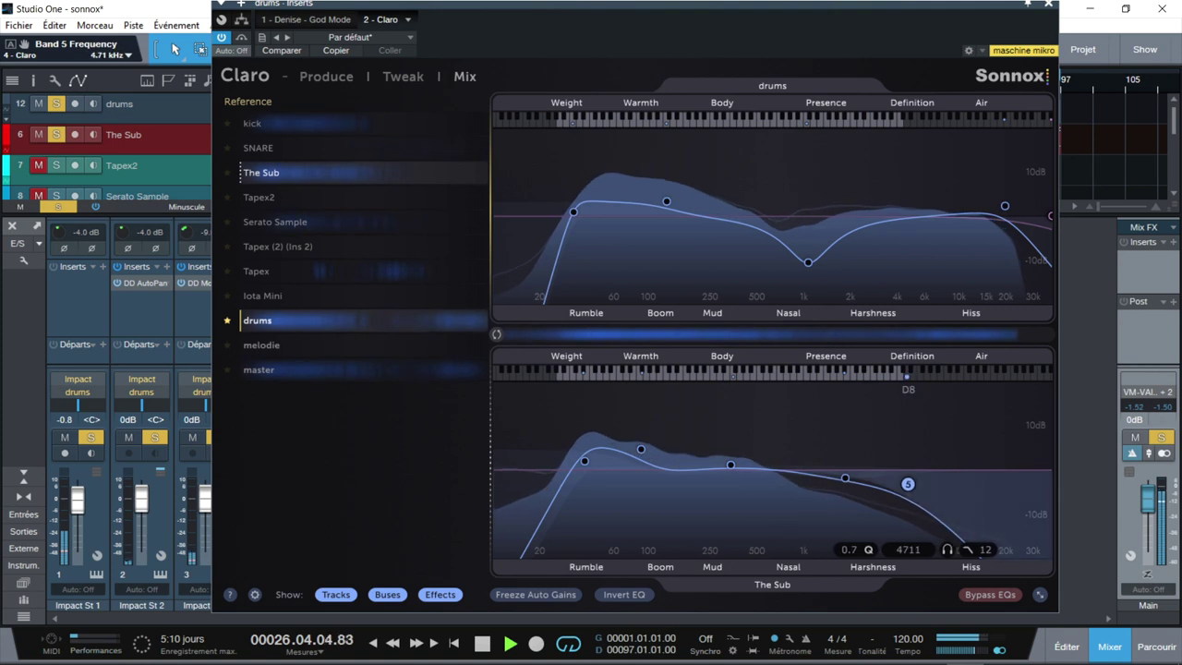
Step: Set band 3 of the drums EQ to -5.0 dB at about 989 Hz and close the Claro window
{"action": "left_click_drag", "start_coordinate": [808, 262], "coordinate": [802, 238]}
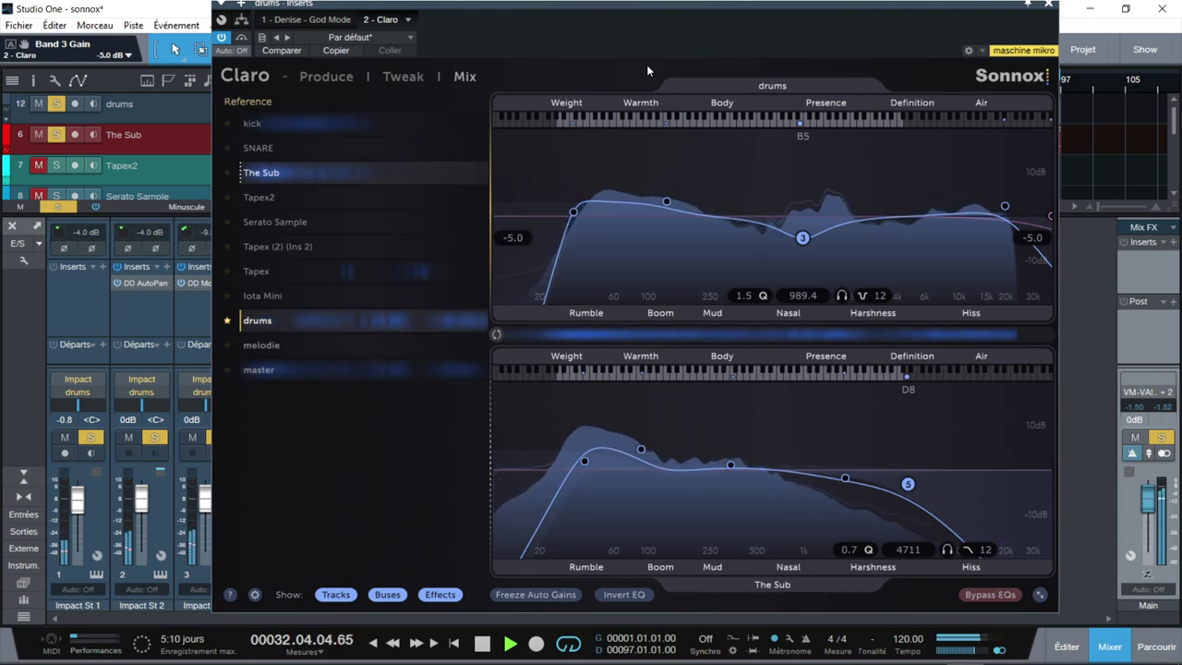
{"action": "left_click_drag", "start_coordinate": [633, 6], "coordinate": [678, 20]}
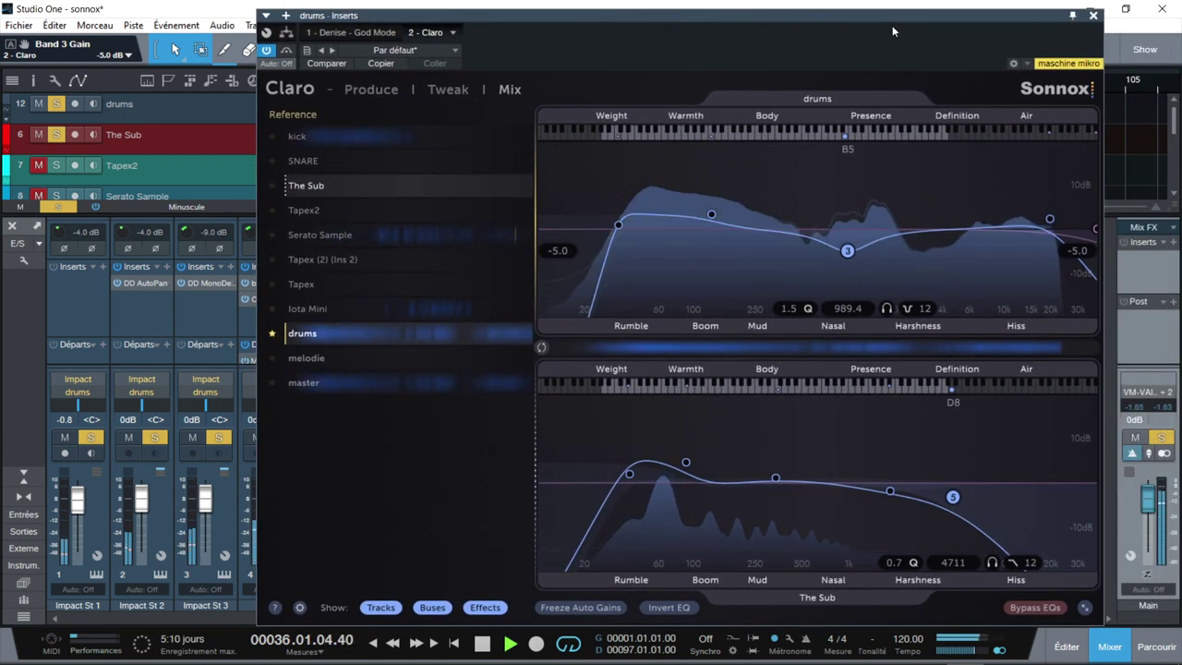
{"action": "left_click", "coordinate": [1092, 16]}
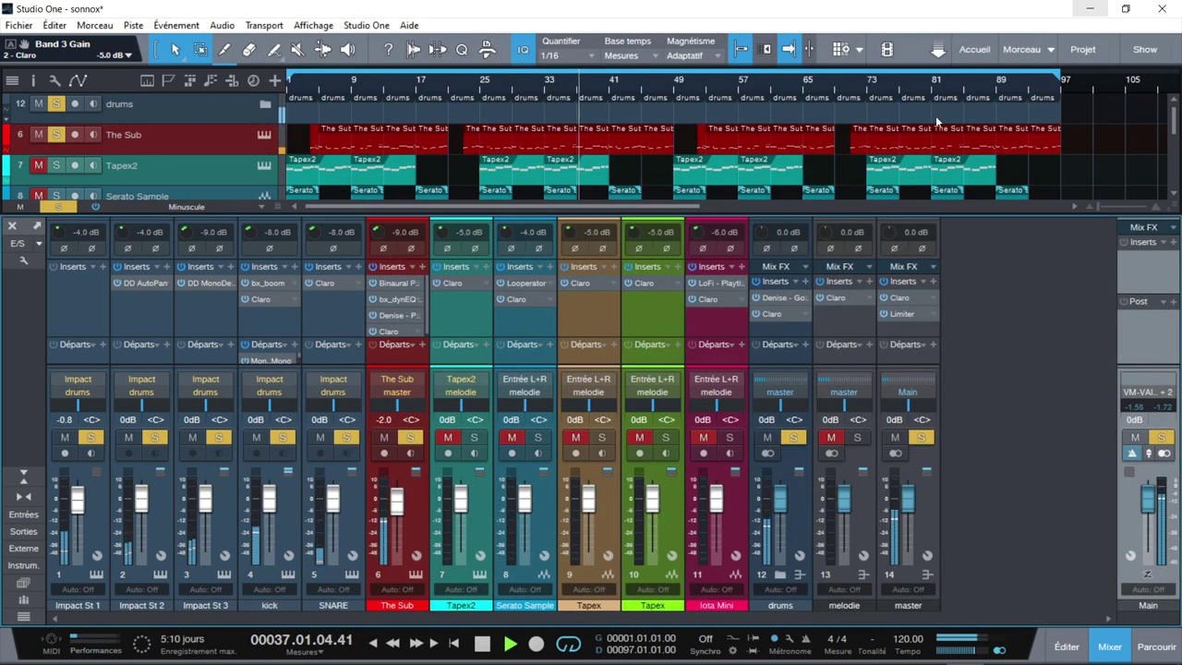
Step: Open The Sub's bx_dynEQ V2 insert, leave only the kick soloed among the individual drum channels, and play the song
{"action": "left_click", "coordinate": [394, 301]}
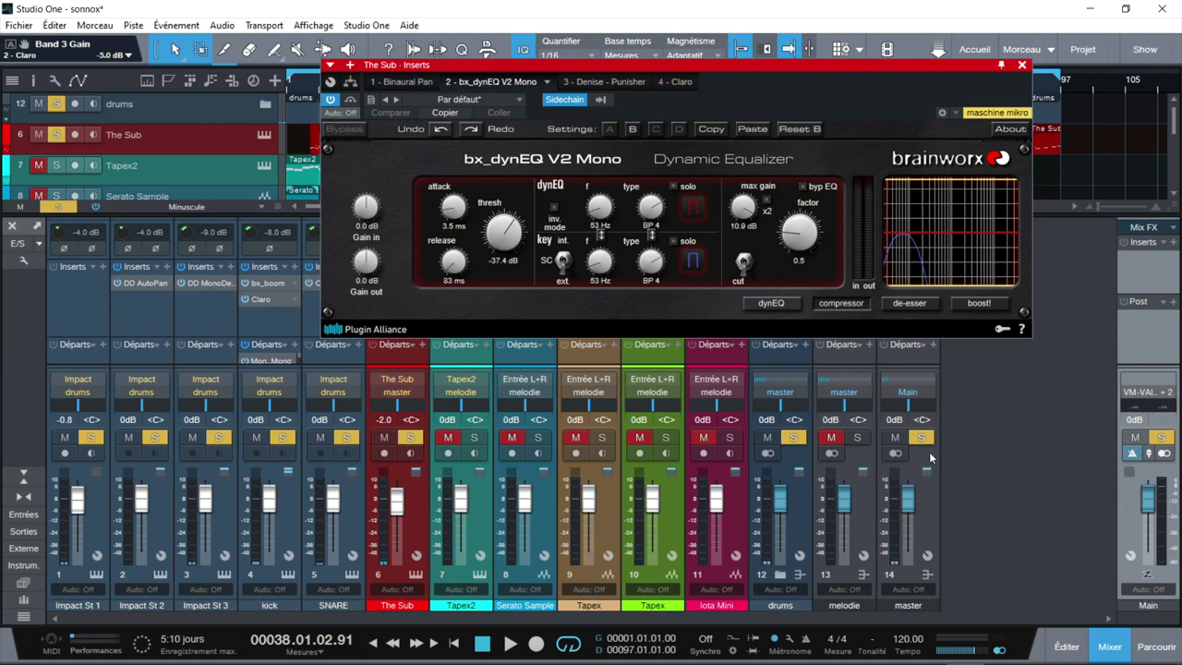
{"action": "left_click", "coordinate": [282, 438], "text": "ctrl"}
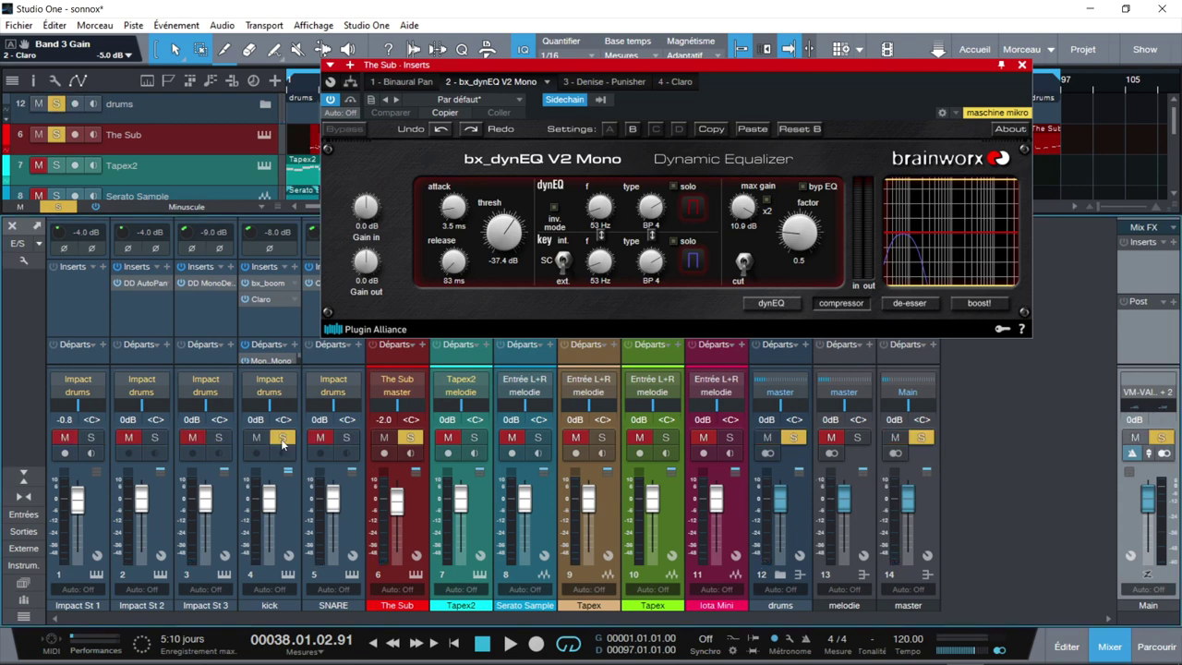
{"action": "key", "text": "space"}
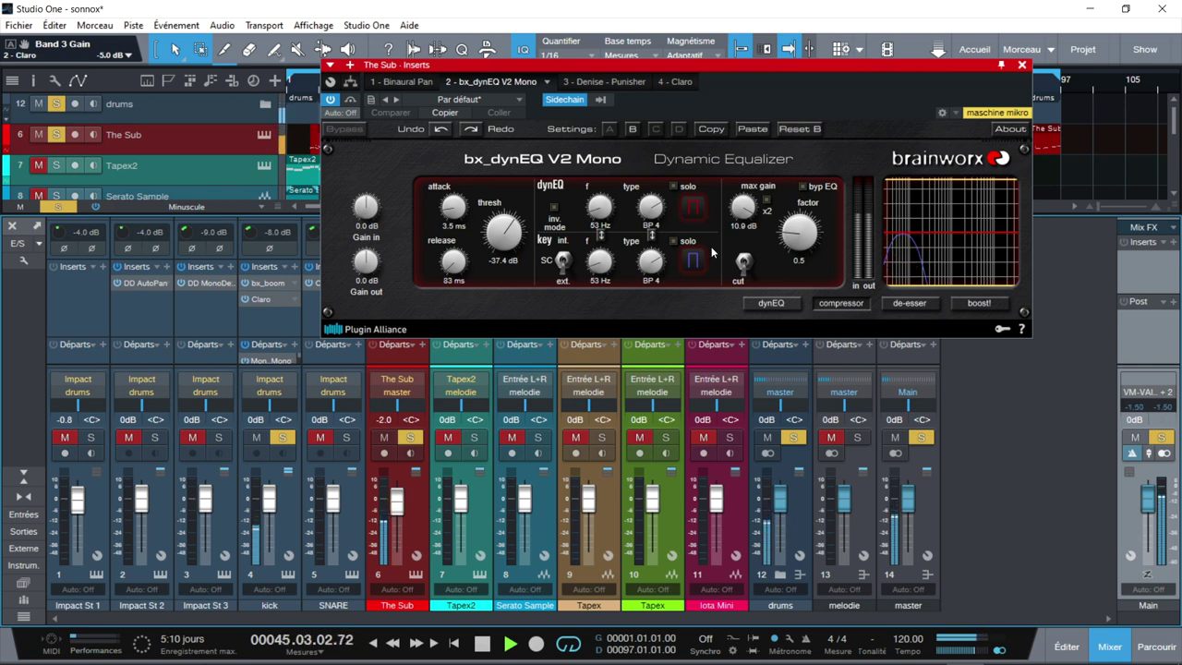
Step: Apply the dynEQ preset to The Sub's dynamic equalizer, turn off its key solo, and close the plugin
{"action": "left_click", "coordinate": [772, 303]}
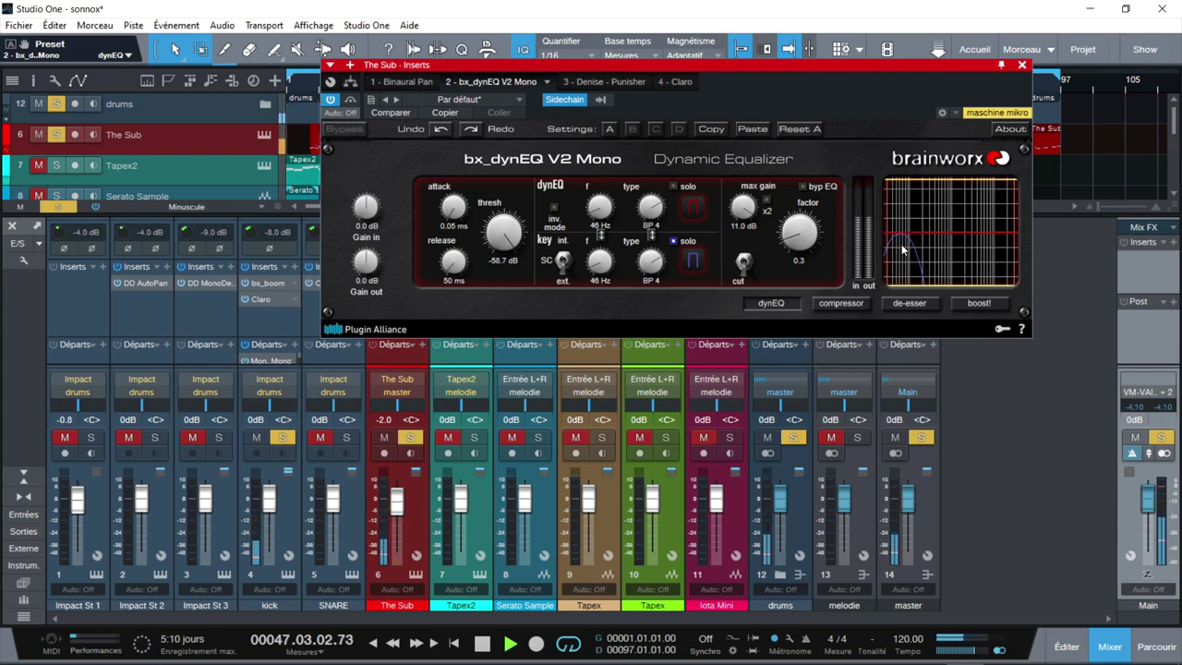
{"action": "left_click", "coordinate": [675, 241]}
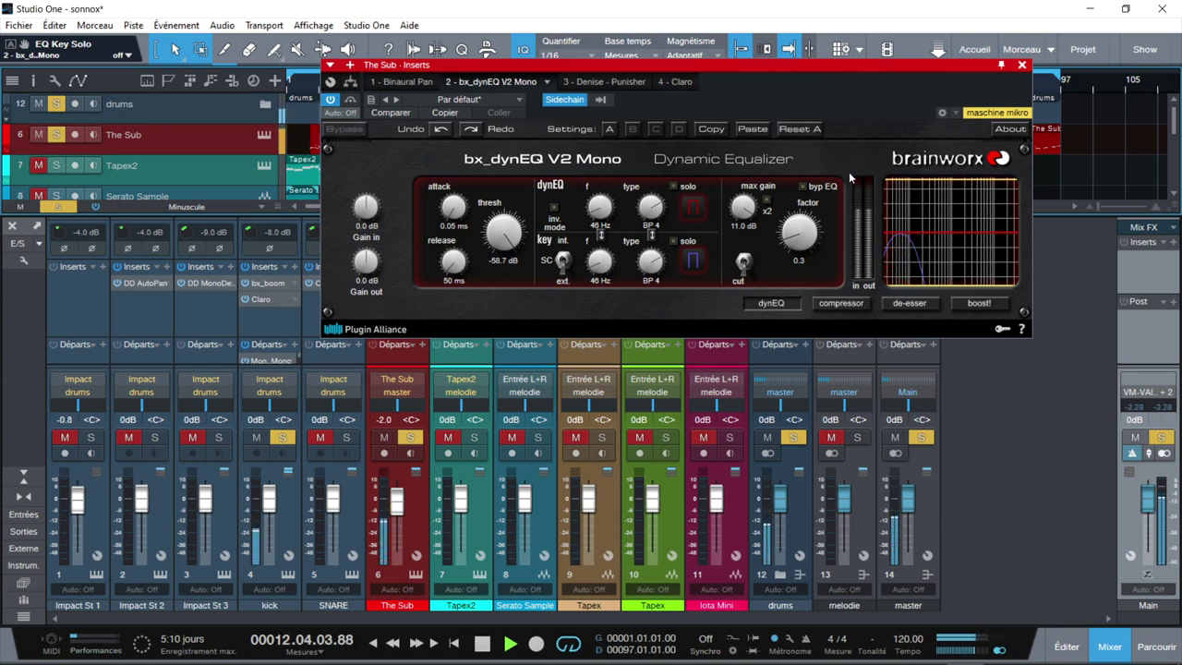
{"action": "left_click", "coordinate": [1022, 67]}
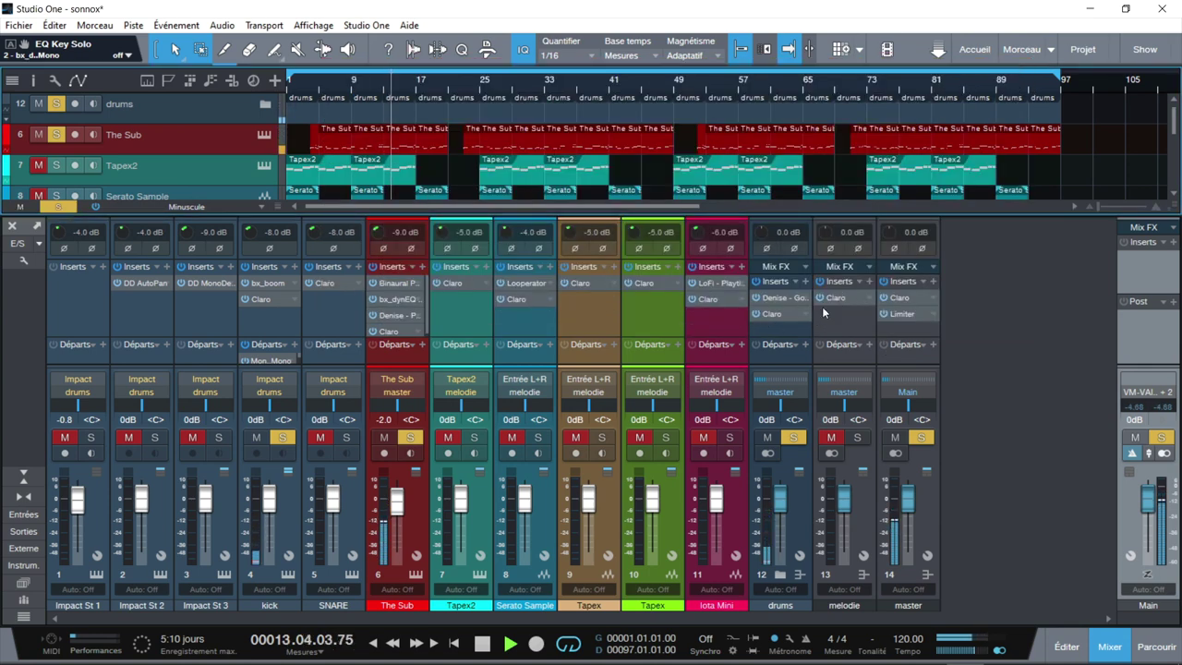
Step: Check the drums bus in Claro, close it, and solo the complete drums and melodie buses together with The Sub
{"action": "left_click", "coordinate": [774, 315]}
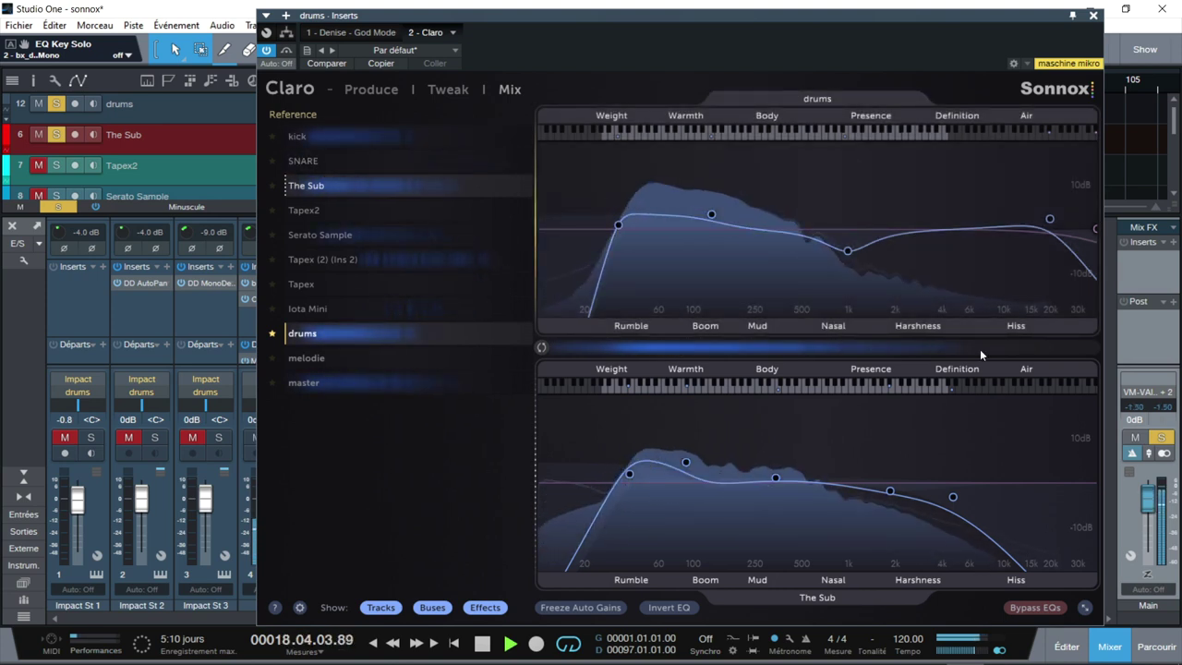
{"action": "left_click", "coordinate": [1092, 16]}
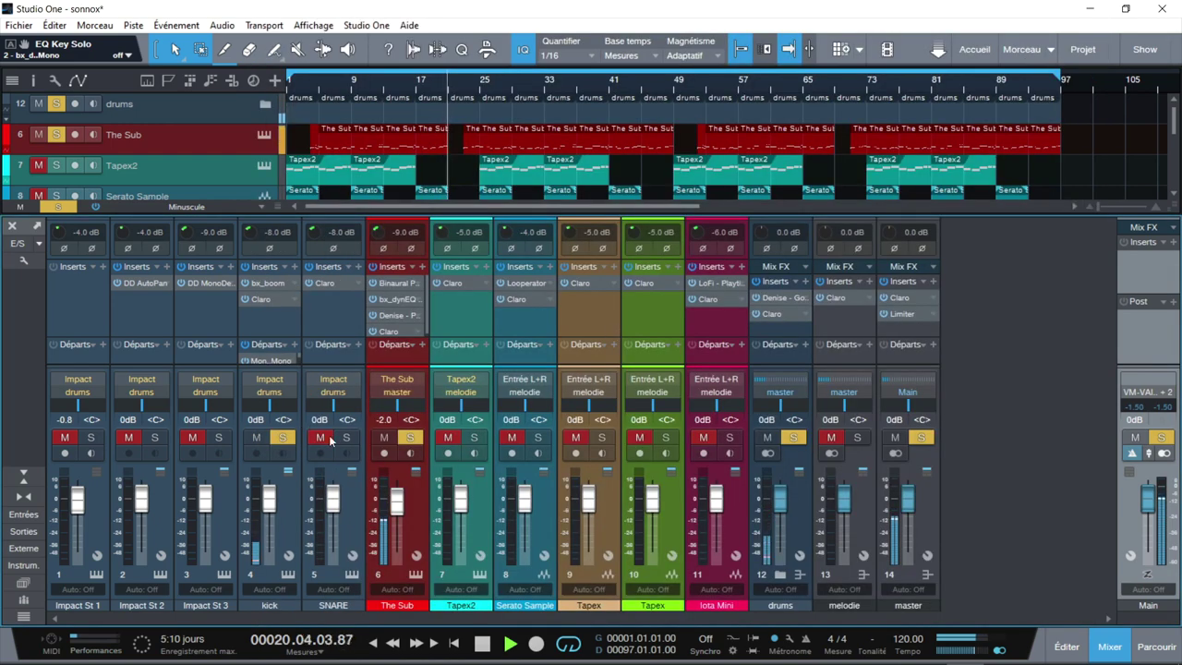
{"action": "left_click", "coordinate": [282, 437]}
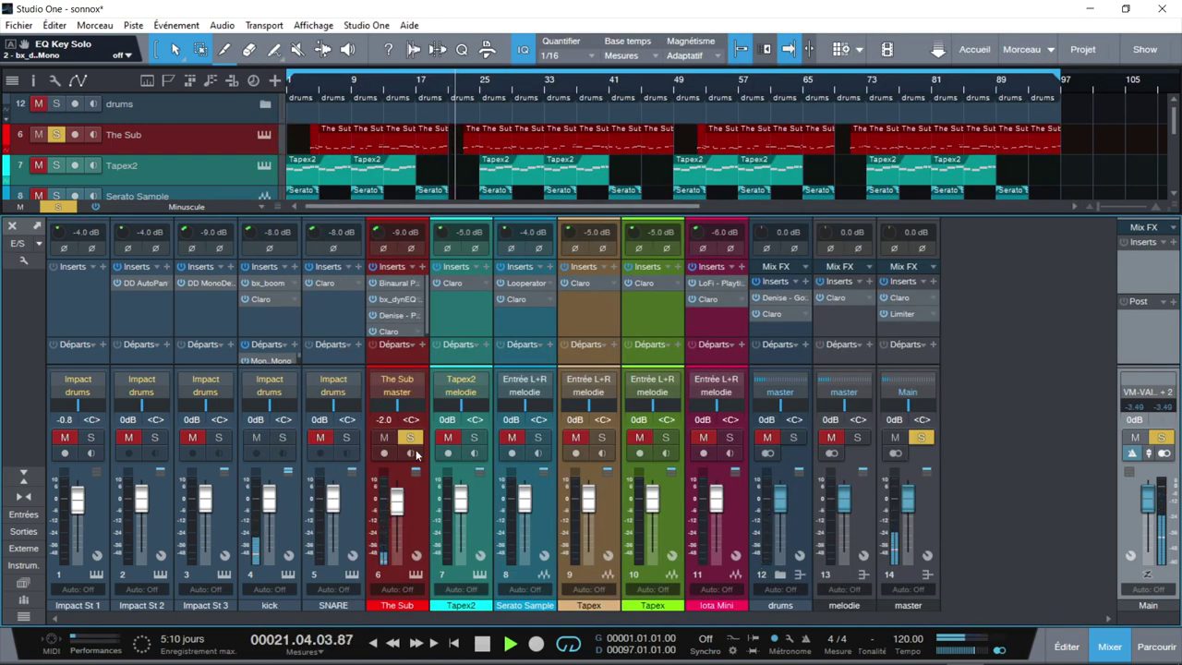
{"action": "left_click", "coordinate": [784, 450]}
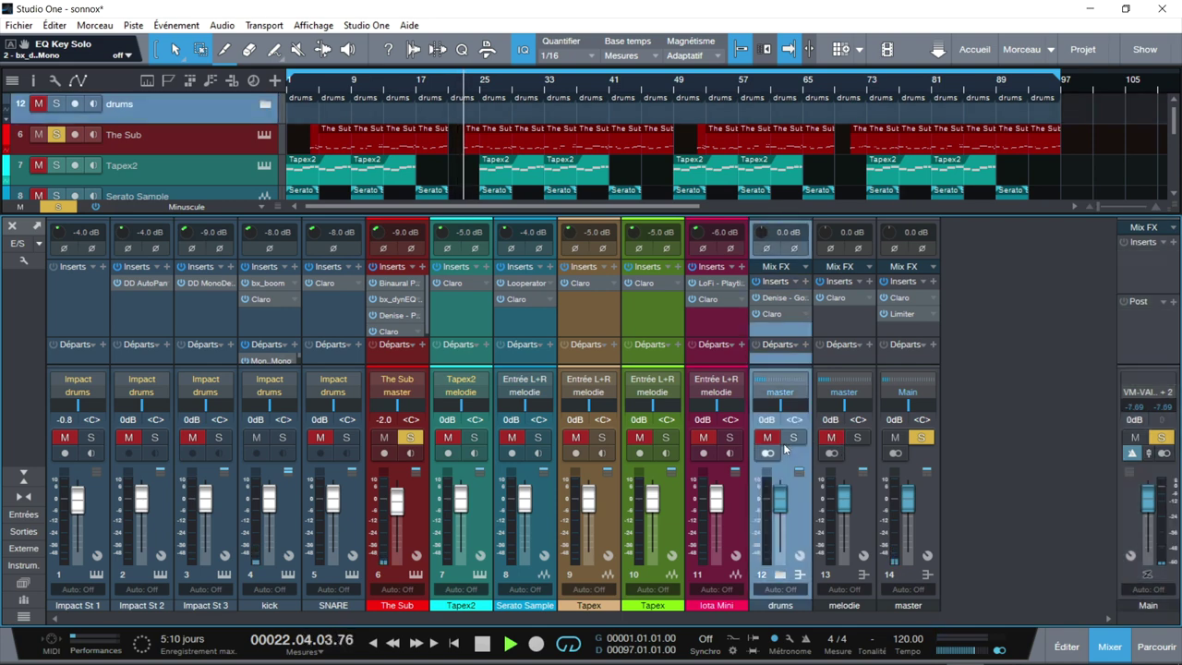
{"action": "left_click", "coordinate": [793, 436]}
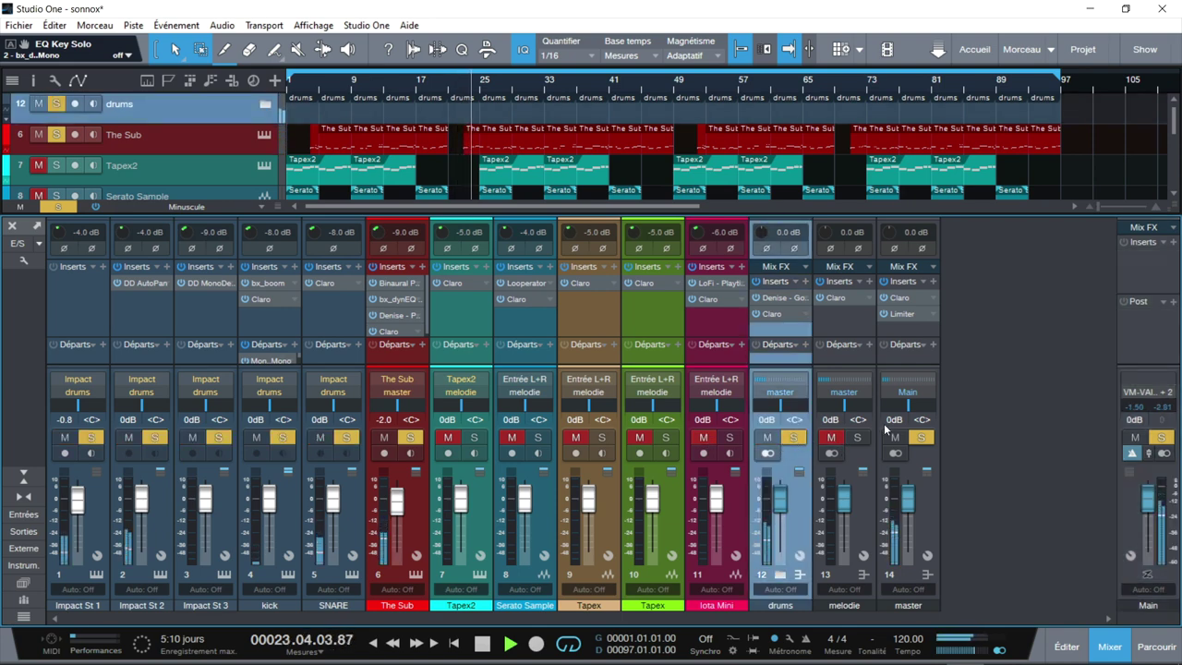
{"action": "left_click", "coordinate": [857, 438]}
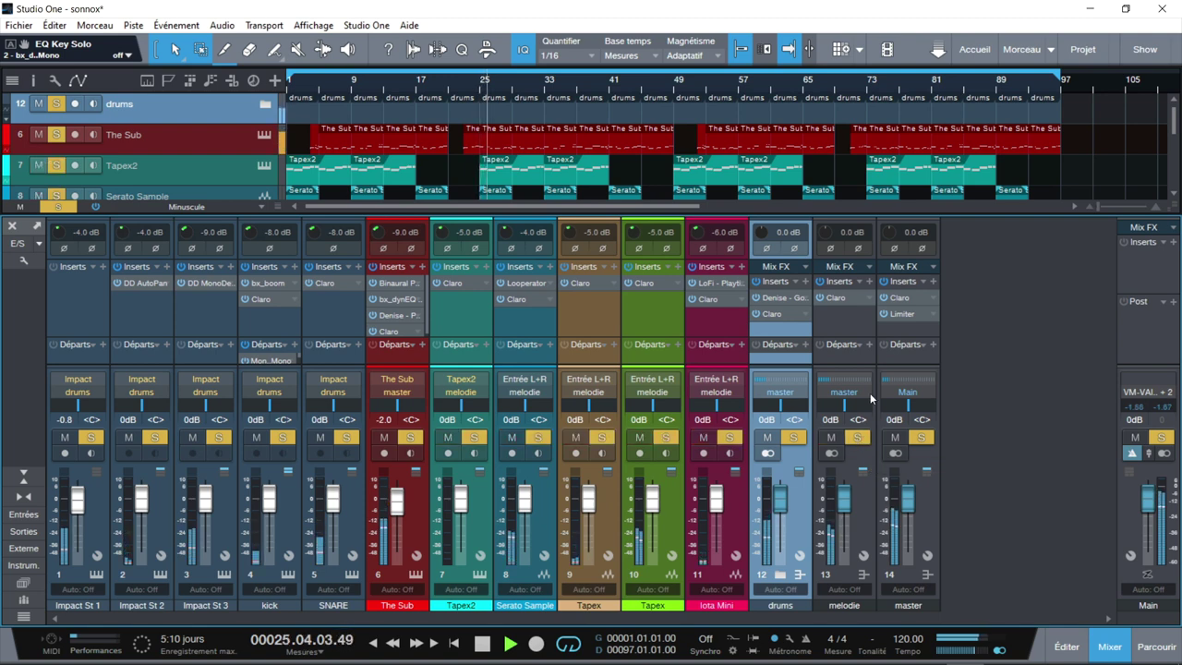
Step: Open the master bus's Claro in Tweak view, set band 3 to -2.1 dB at 1100 Hz, and stop playback
{"action": "left_click", "coordinate": [899, 297]}
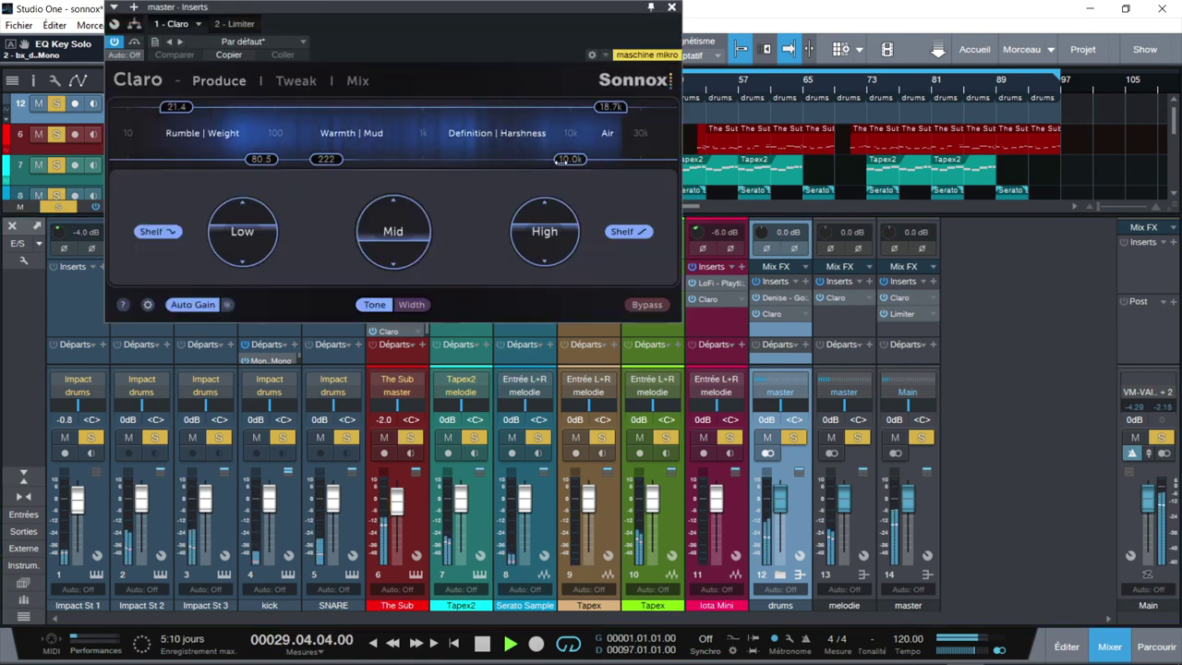
{"action": "left_click", "coordinate": [294, 80]}
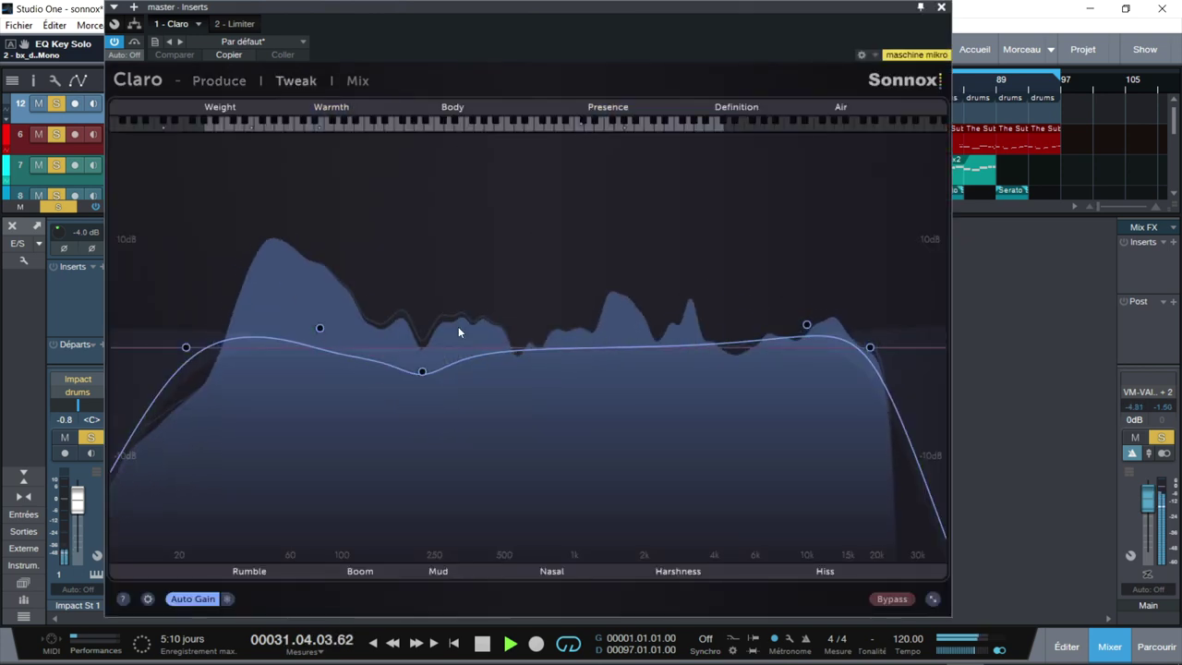
{"action": "left_click_drag", "start_coordinate": [422, 373], "coordinate": [584, 363]}
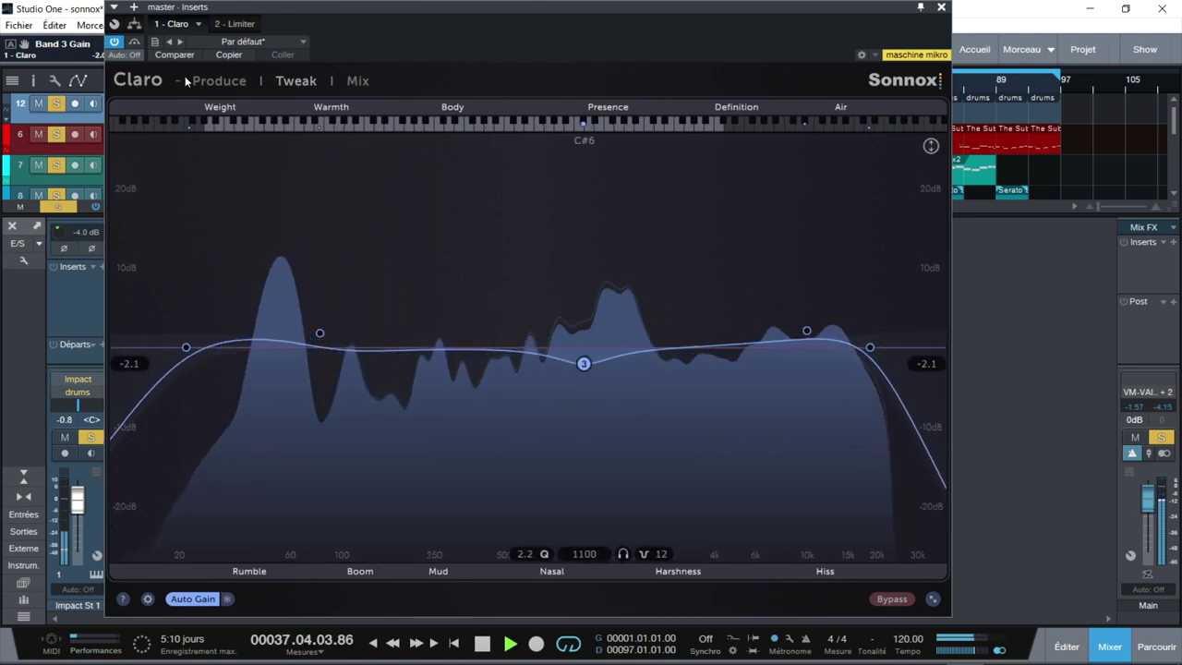
{"action": "key", "text": "space"}
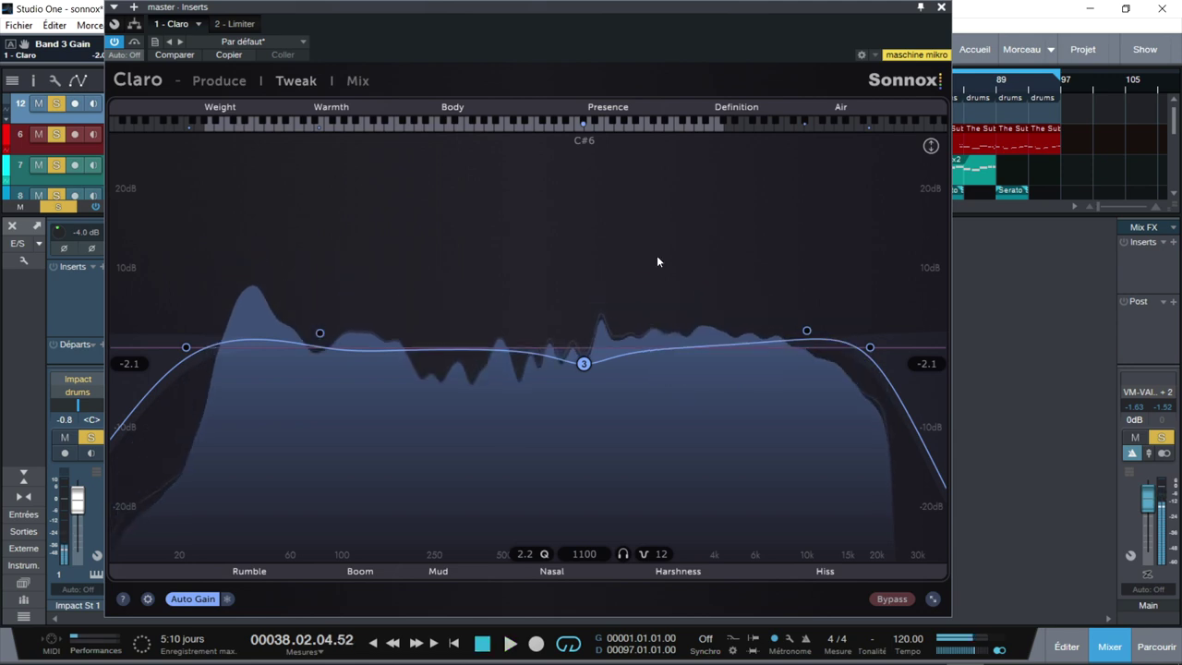
Step: Set the master EQ's low cut to 28.80 Hz with a Q of 1.1 and an 18 dB slope, and resume playback
{"action": "left_click", "coordinate": [186, 348]}
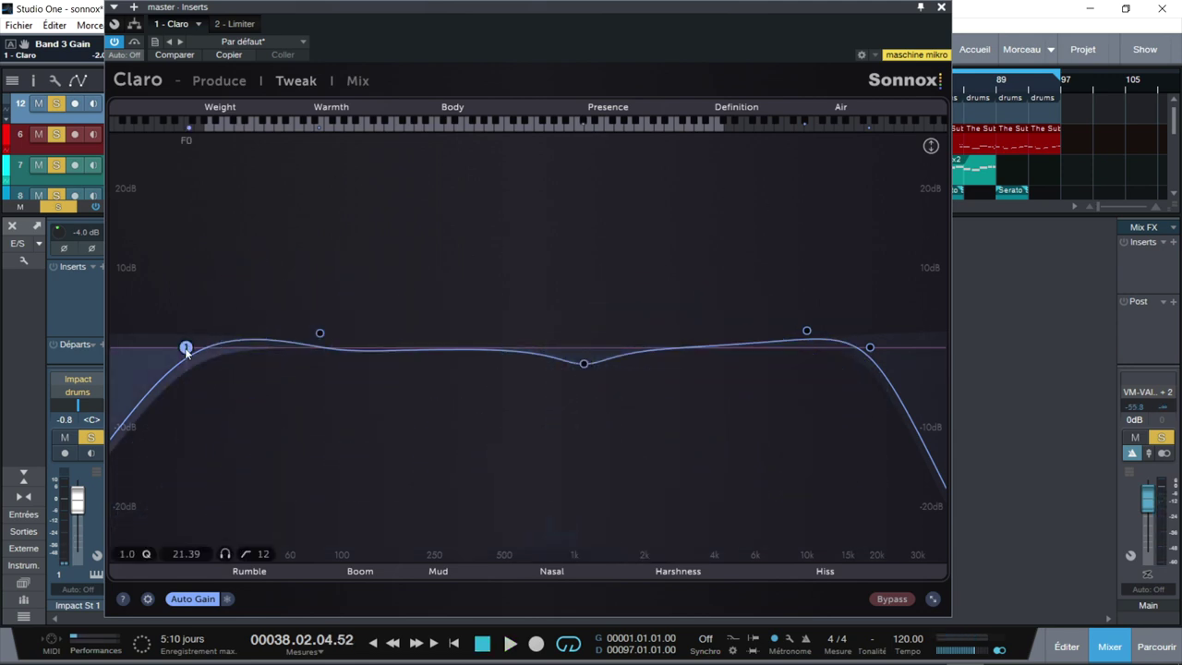
{"action": "scroll", "coordinate": [186, 351], "scroll_direction": "up", "scroll_amount": 1}
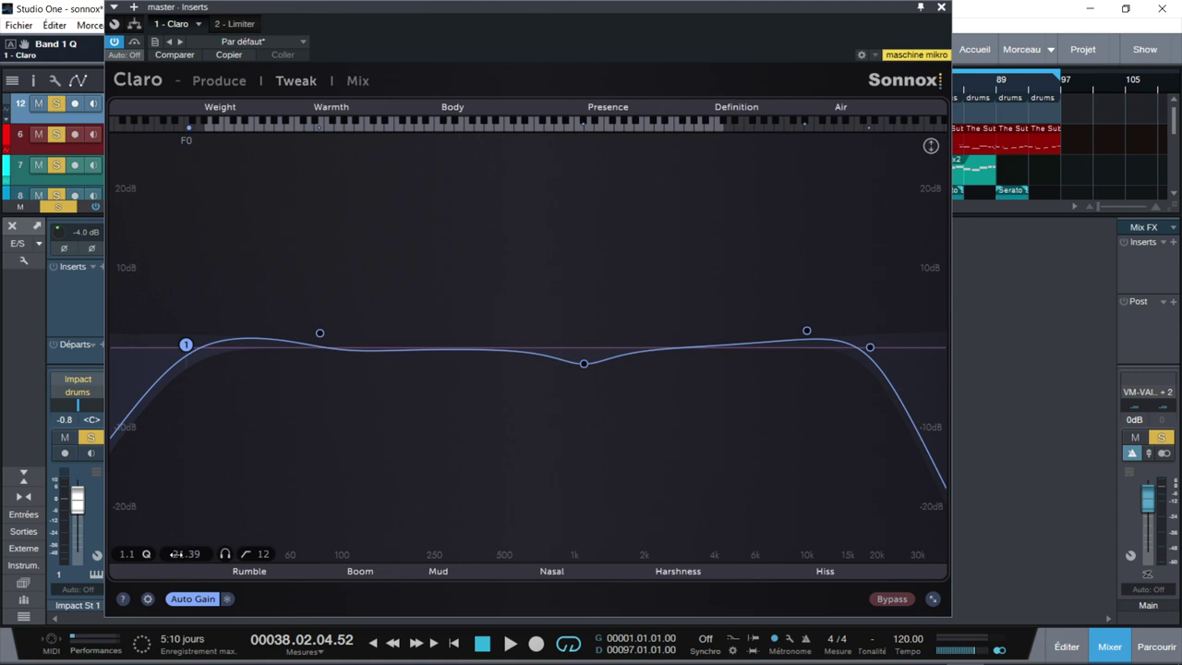
{"action": "left_click_drag", "start_coordinate": [178, 554], "coordinate": [209, 554]}
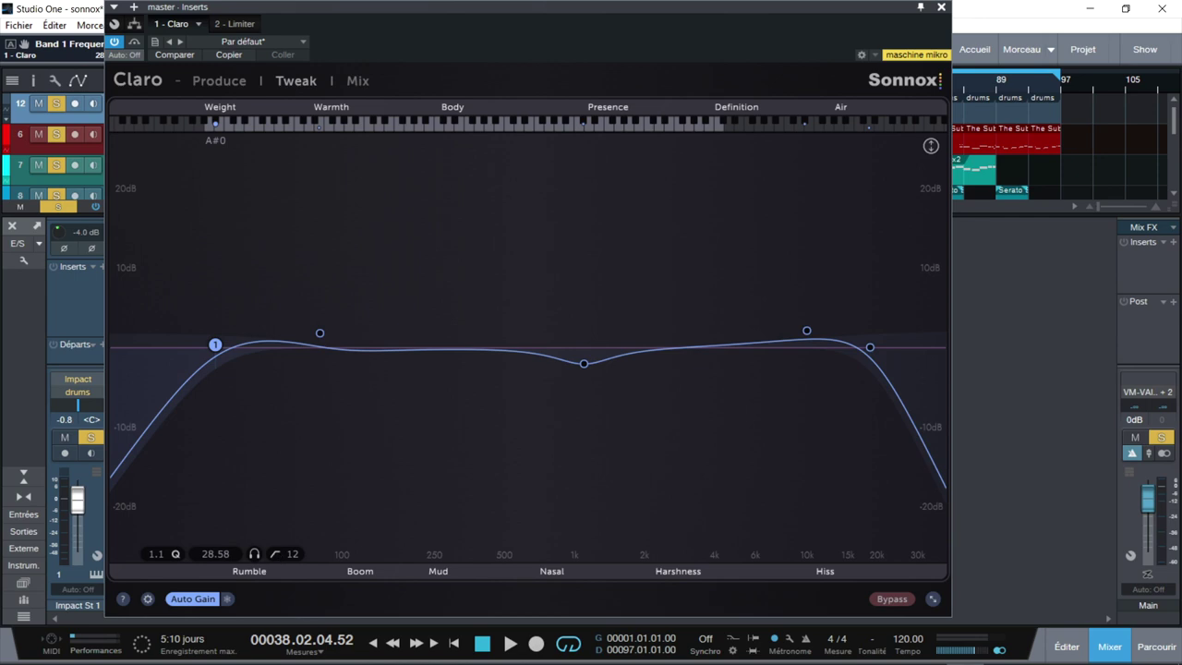
{"action": "scroll", "coordinate": [286, 554], "scroll_direction": "up", "scroll_amount": 1}
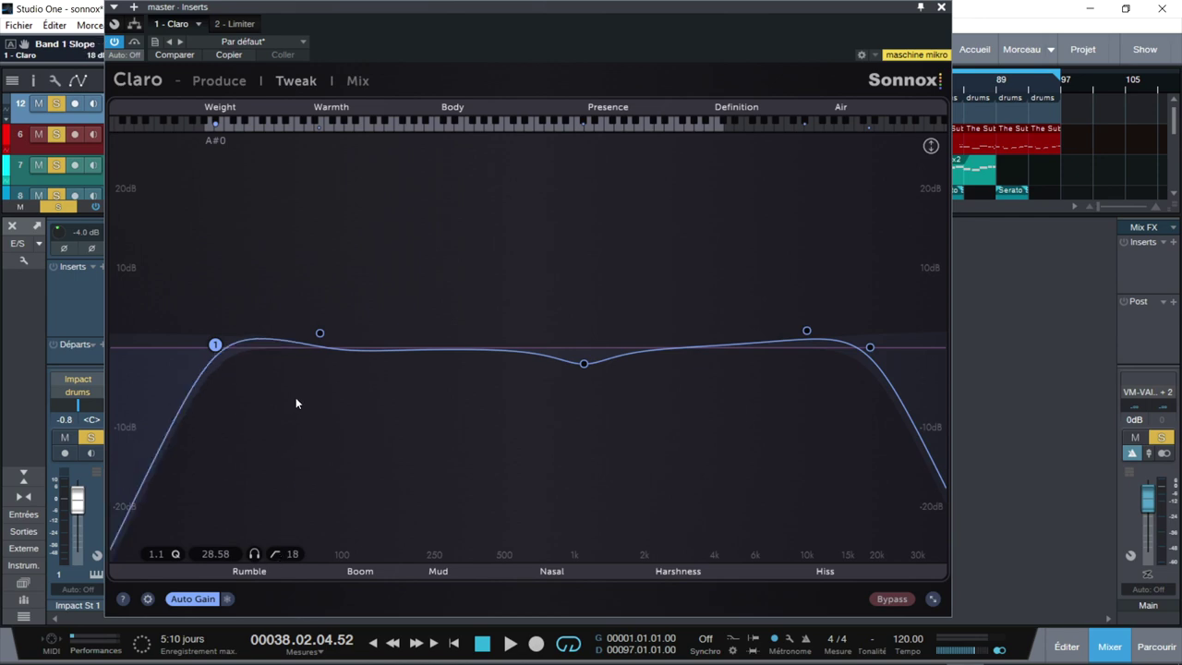
{"action": "key", "text": "space"}
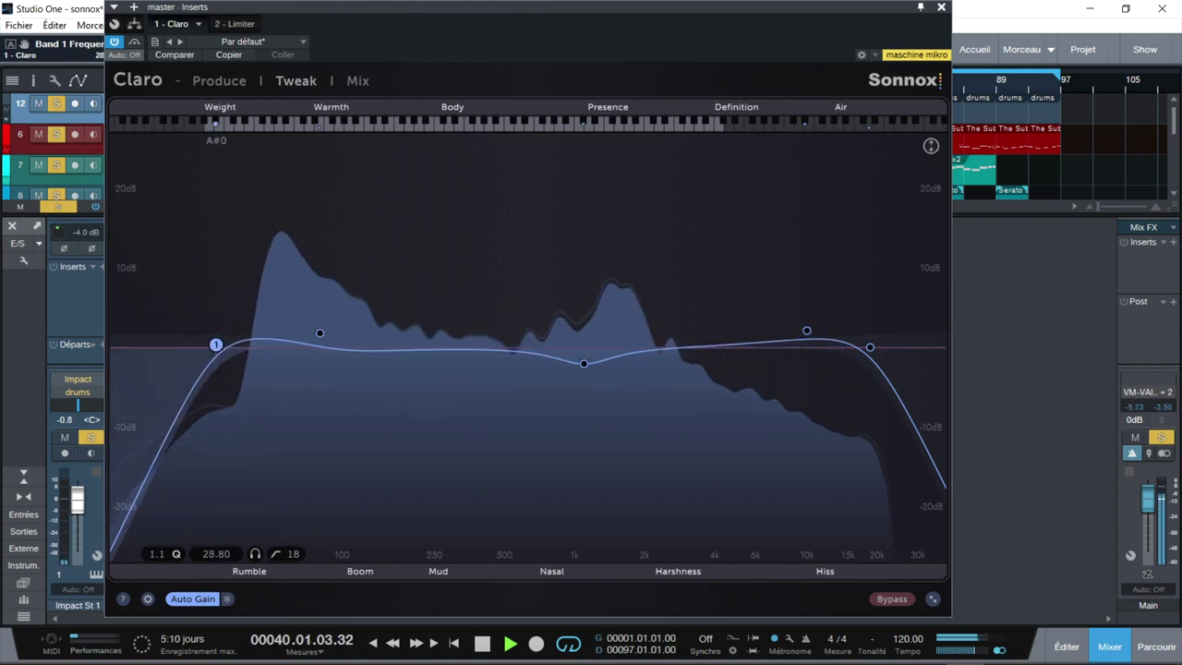
{"action": "left_click_drag", "start_coordinate": [216, 345], "coordinate": [216, 344]}
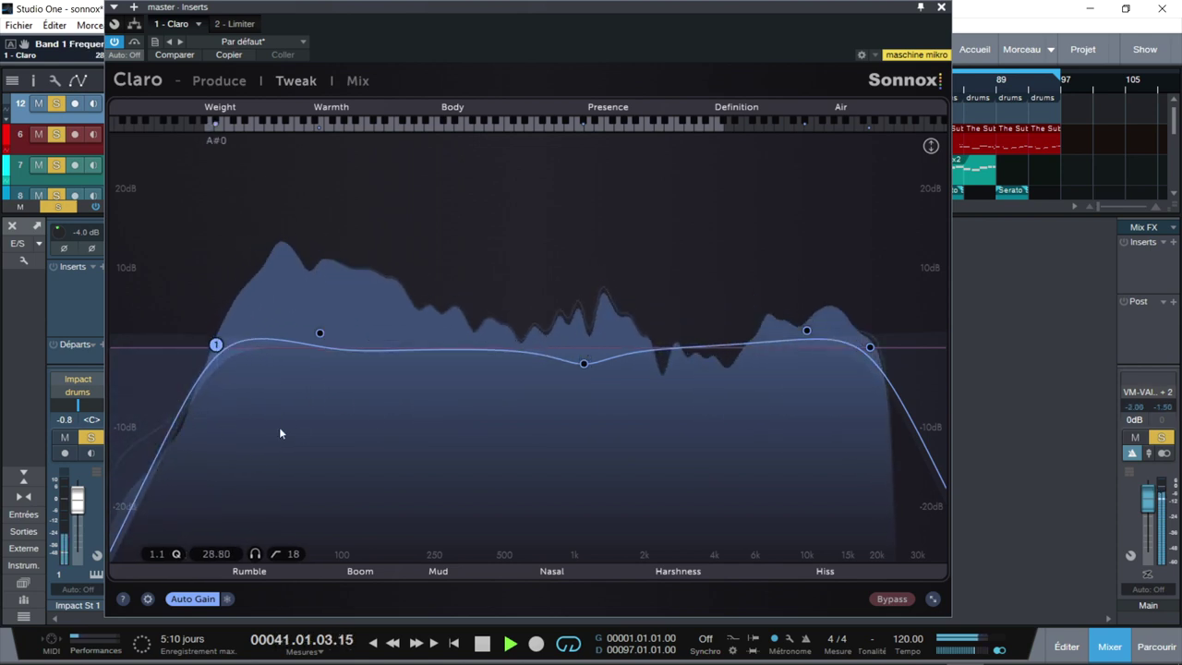
Step: Set the master EQ's band 2 to 4.8 dB at 95.94 Hz and band 3 to -5.4 dB at 980.8 Hz
{"action": "left_click", "coordinate": [321, 334]}
{"action": "left_click_drag", "start_coordinate": [321, 333], "coordinate": [337, 309]}
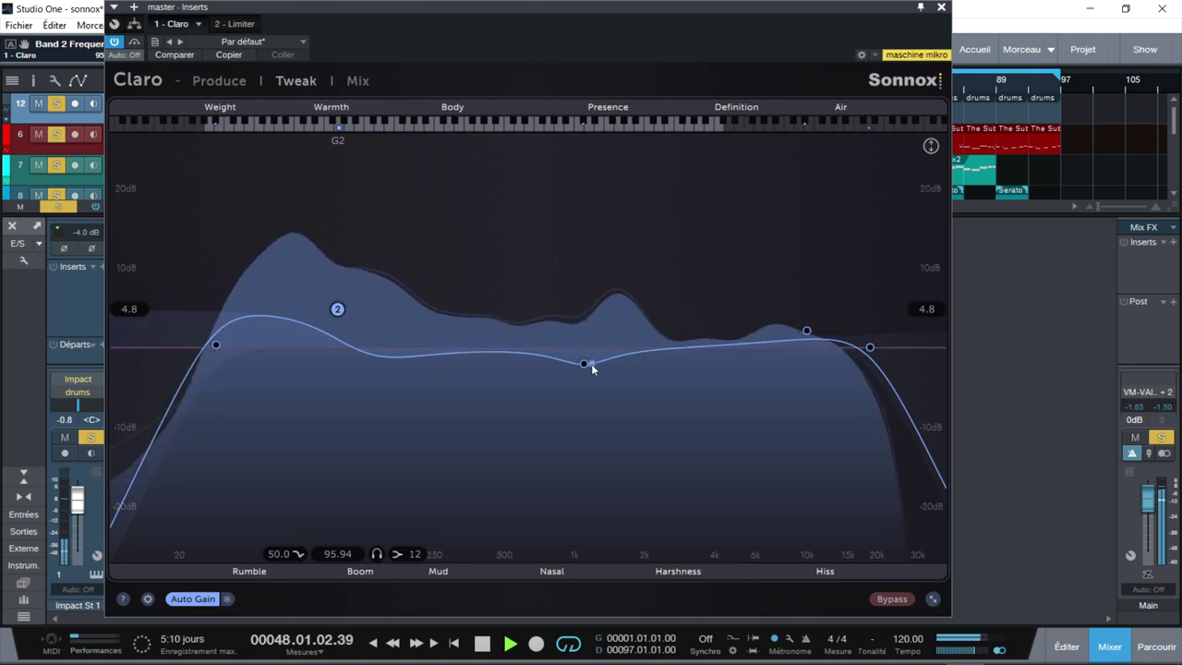
{"action": "left_click_drag", "start_coordinate": [585, 363], "coordinate": [572, 390]}
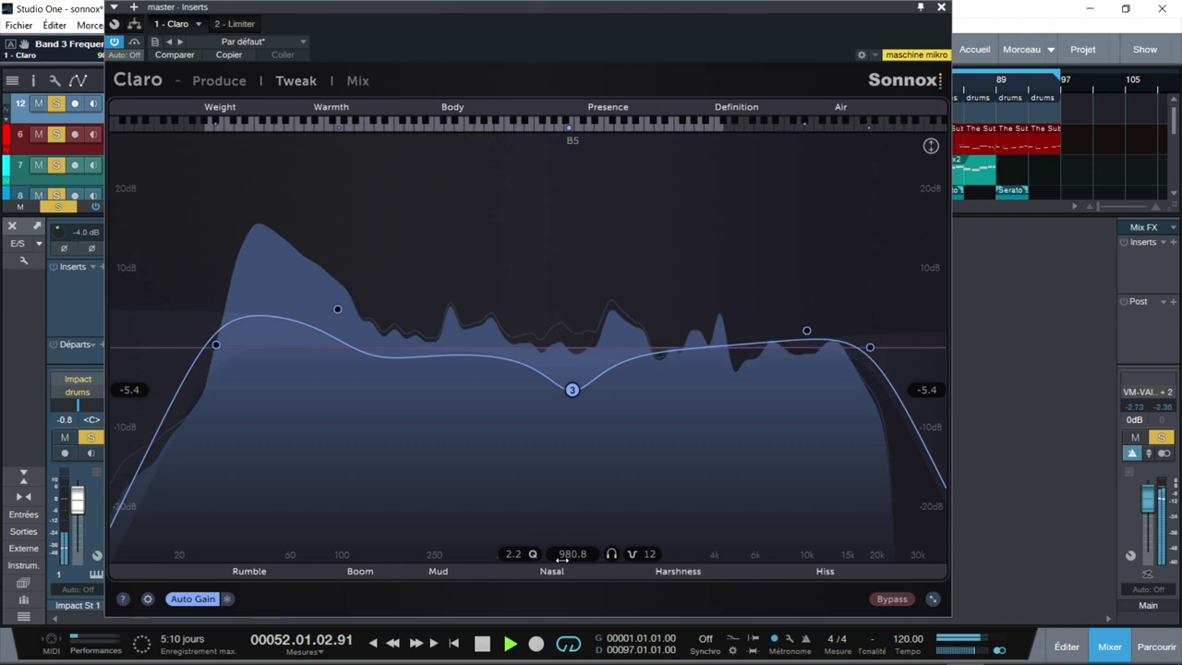
Step: Set the master EQ's band 4 to 2.4 dB at 9126 Hz and its high cut to 18000 Hz with a Q of 1.1
{"action": "left_click", "coordinate": [806, 331]}
{"action": "left_click_drag", "start_coordinate": [804, 328], "coordinate": [798, 329]}
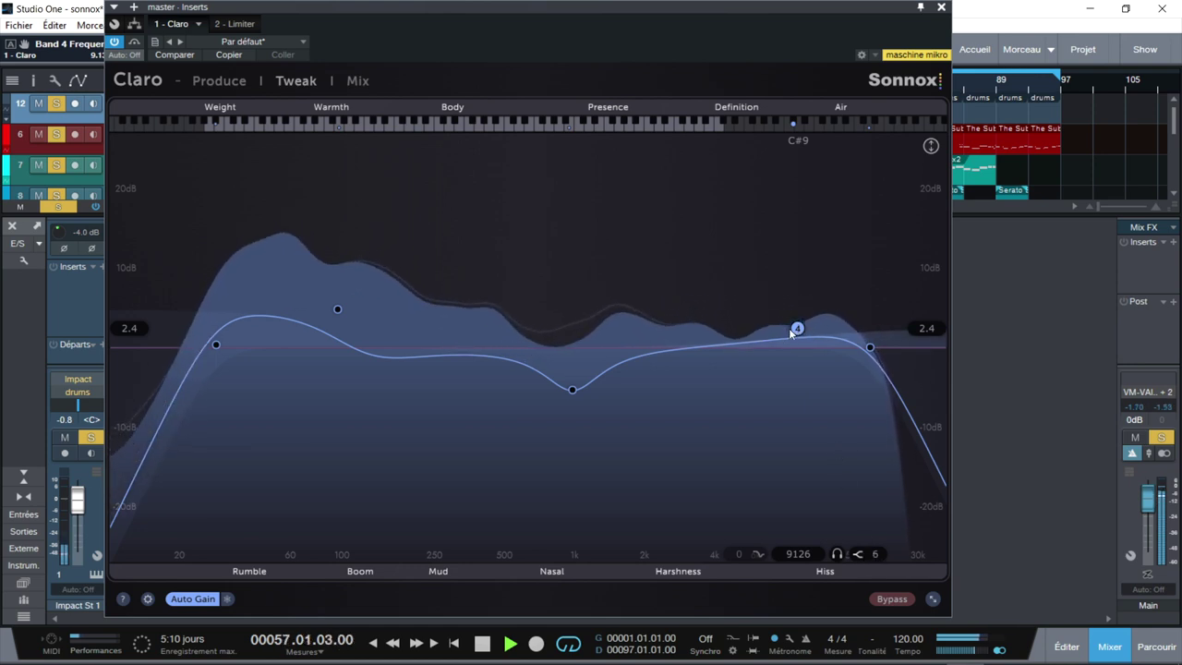
{"action": "left_click", "coordinate": [869, 348]}
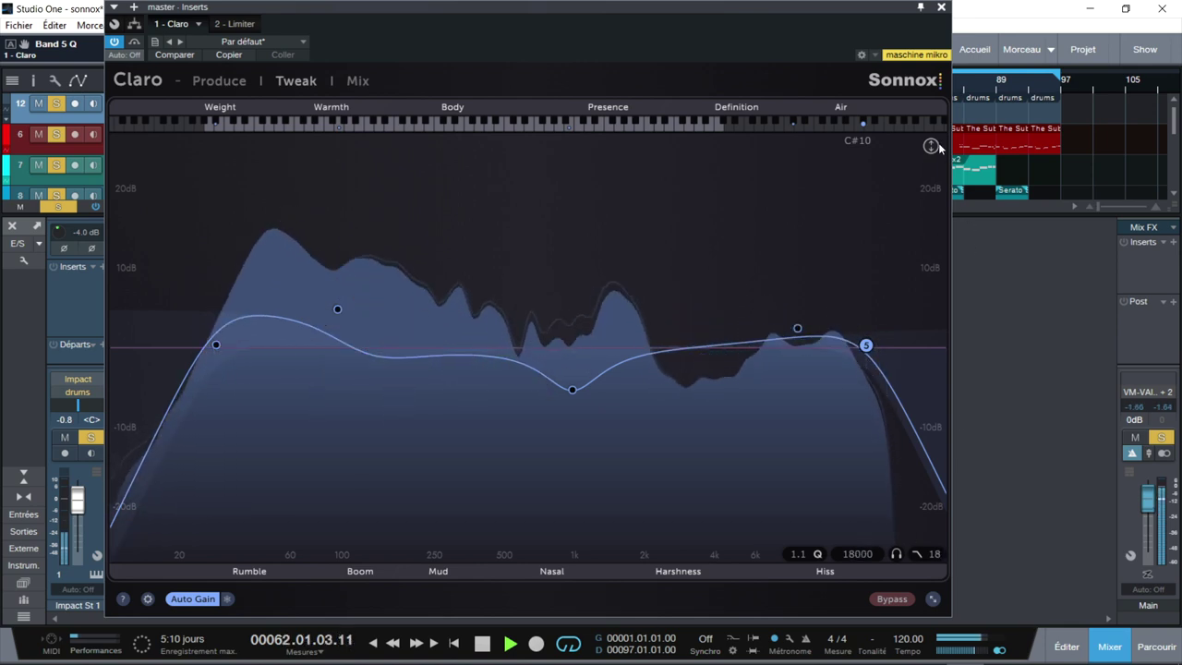
Step: Compare melodie with master in Claro's Mix view during playback, show master in both graphs, stop the song, and close the plugin
{"action": "left_click", "coordinate": [360, 81]}
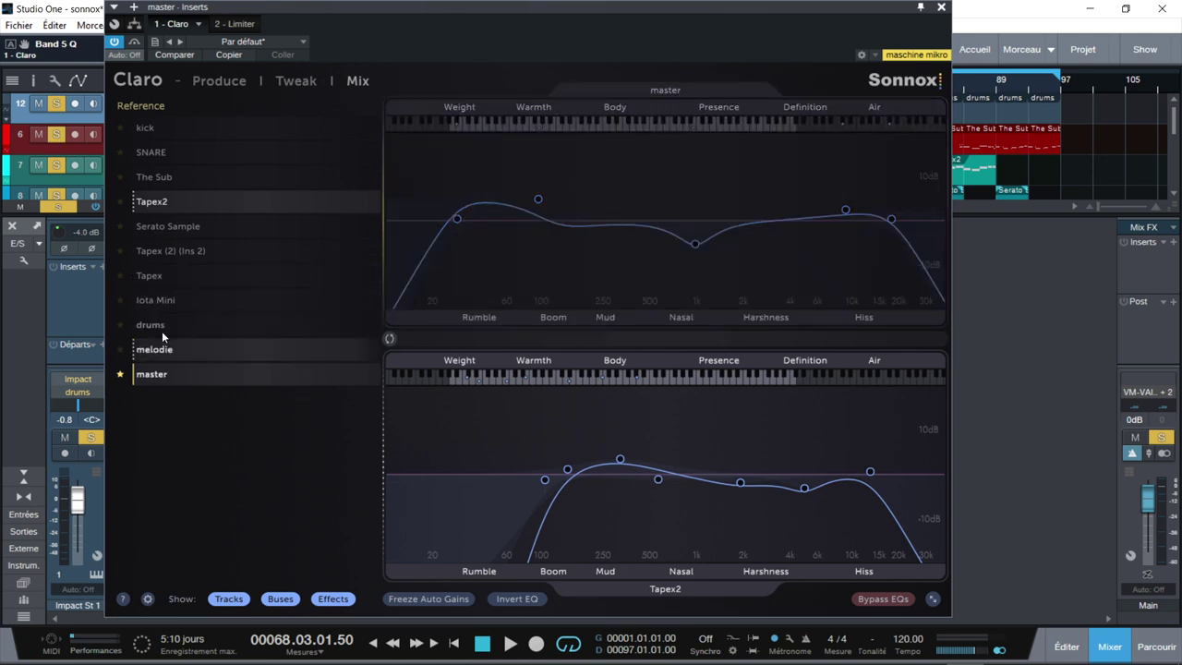
{"action": "left_click_drag", "start_coordinate": [155, 349], "coordinate": [685, 451]}
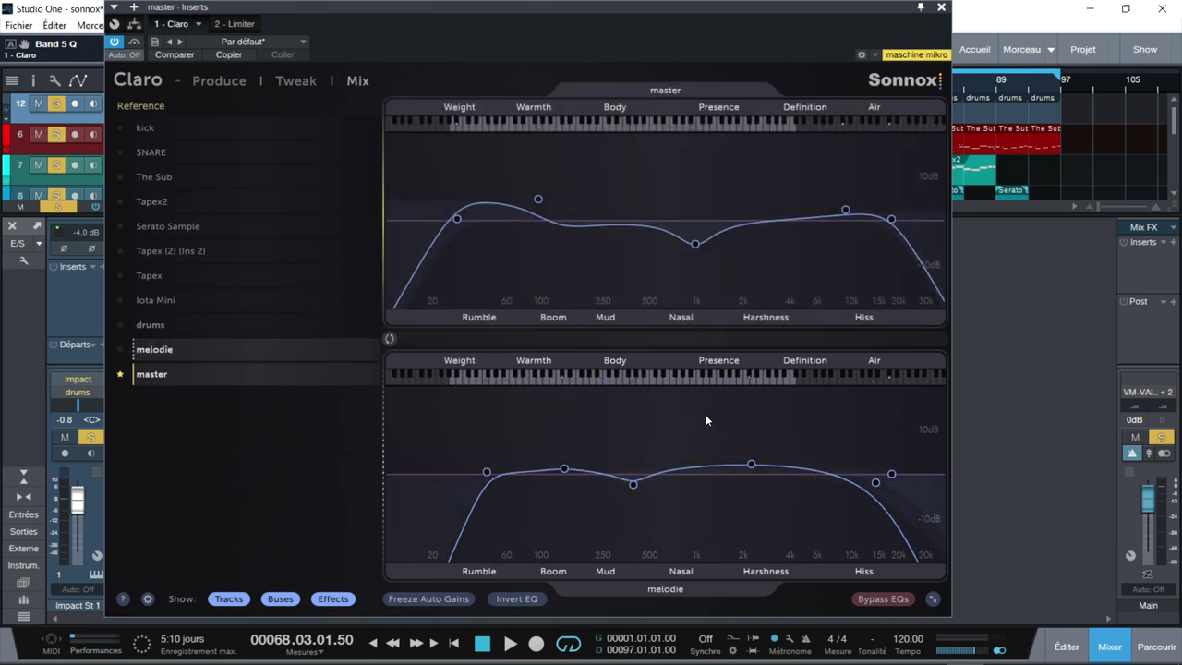
{"action": "key", "text": "space"}
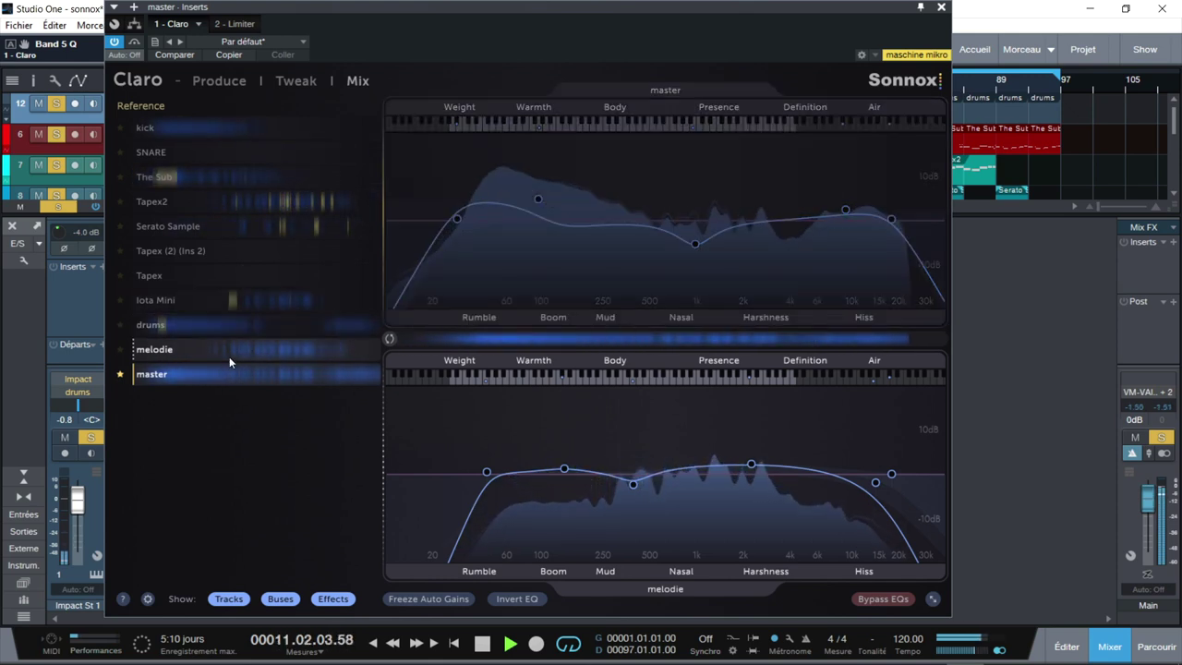
{"action": "left_click", "coordinate": [204, 373]}
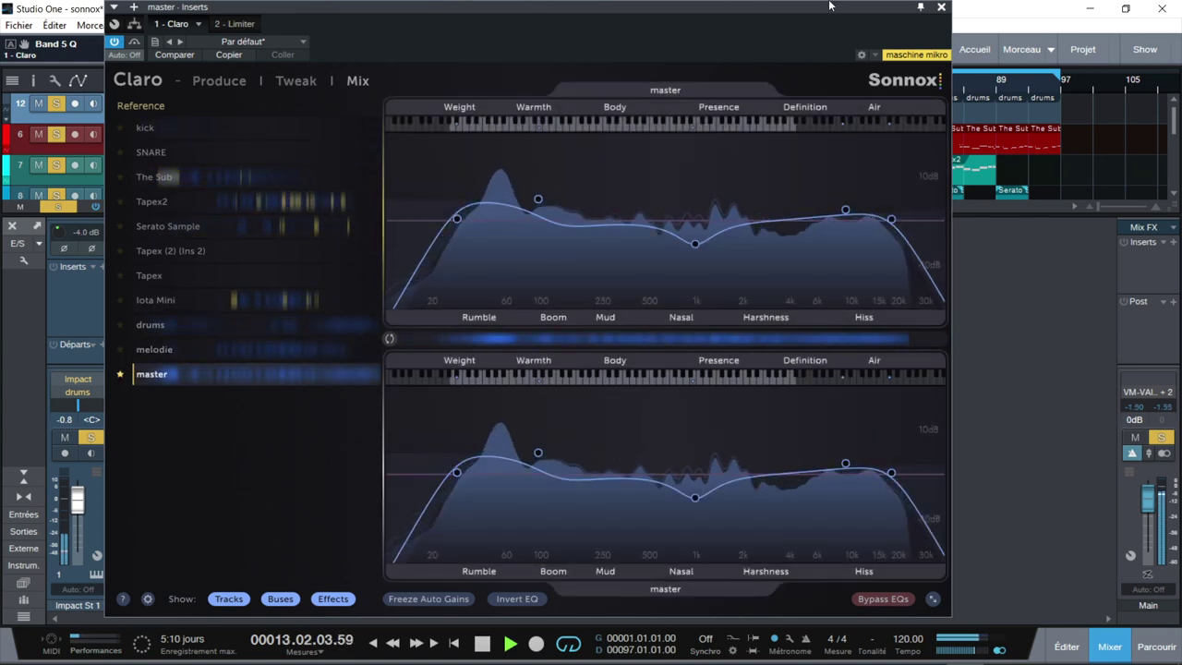
{"action": "key", "text": "space"}
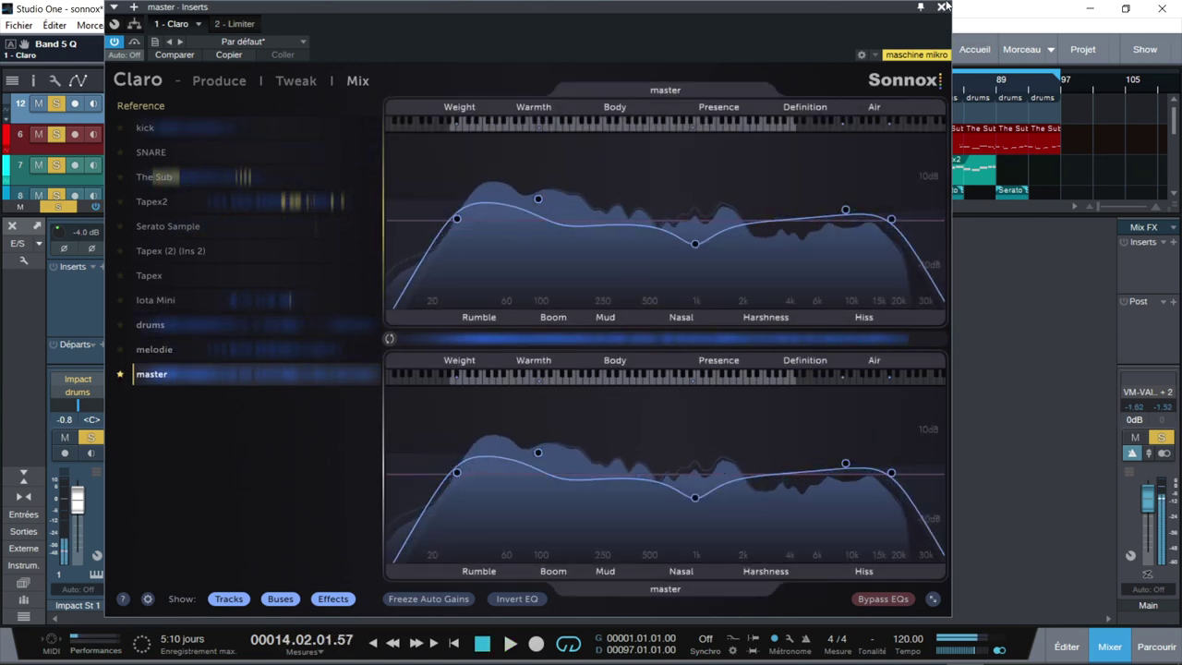
{"action": "left_click", "coordinate": [941, 10]}
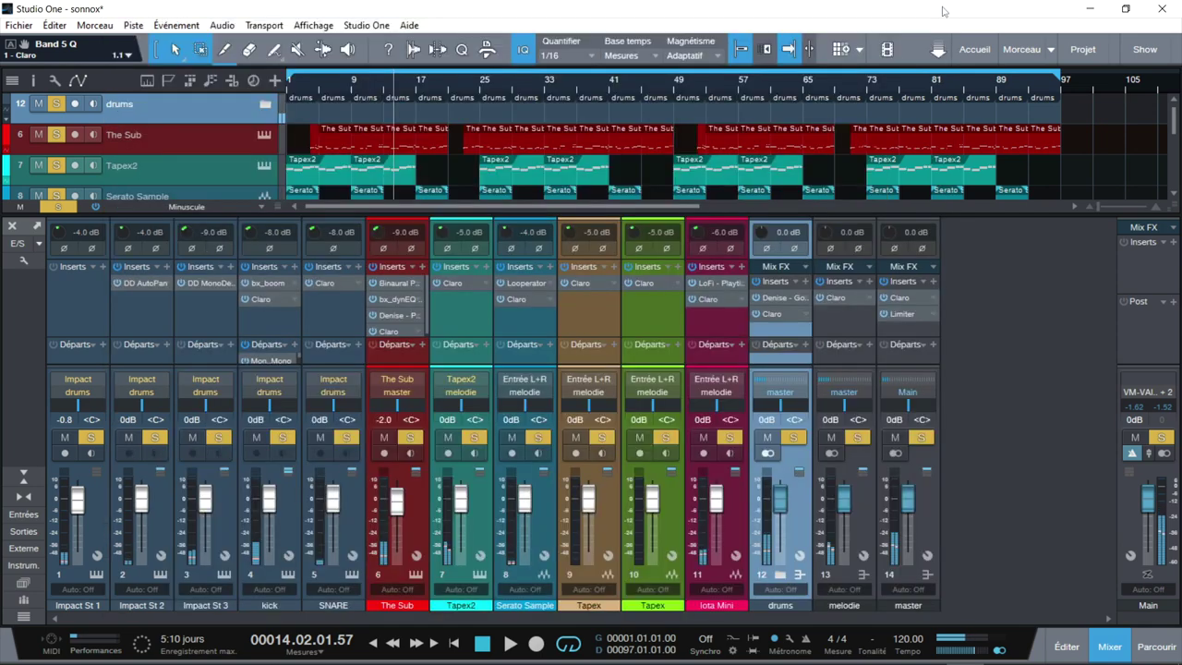
Step: Apply the compressor preset in The Sub's bx_dynEQ V2 insert and close the plugin
{"action": "left_click", "coordinate": [391, 306]}
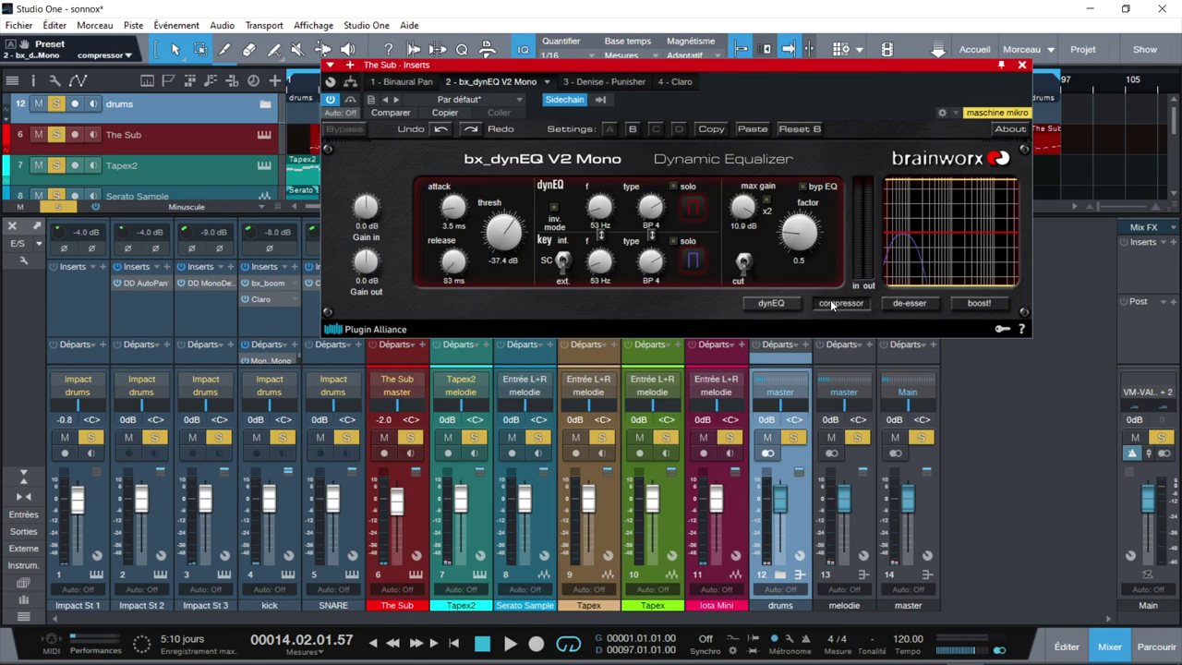
{"action": "left_click", "coordinate": [1023, 66]}
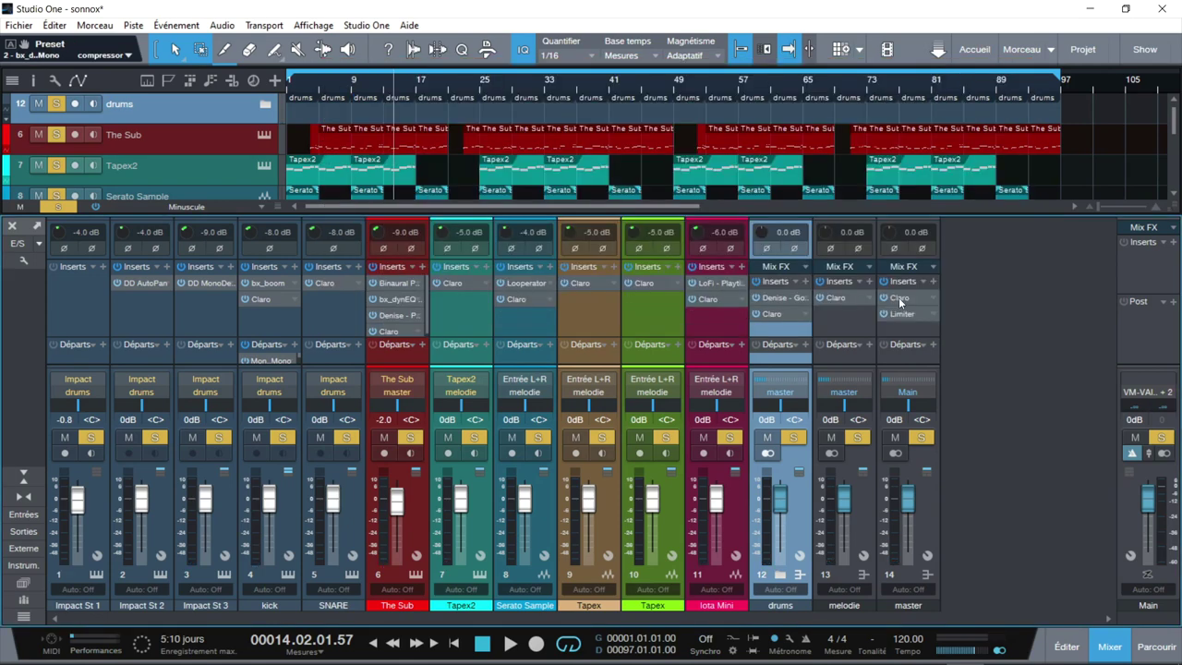
Step: Reopen the master's Claro and, with the song playing, compare the master spectrum with melodie and The Sub
{"action": "left_click", "coordinate": [899, 297]}
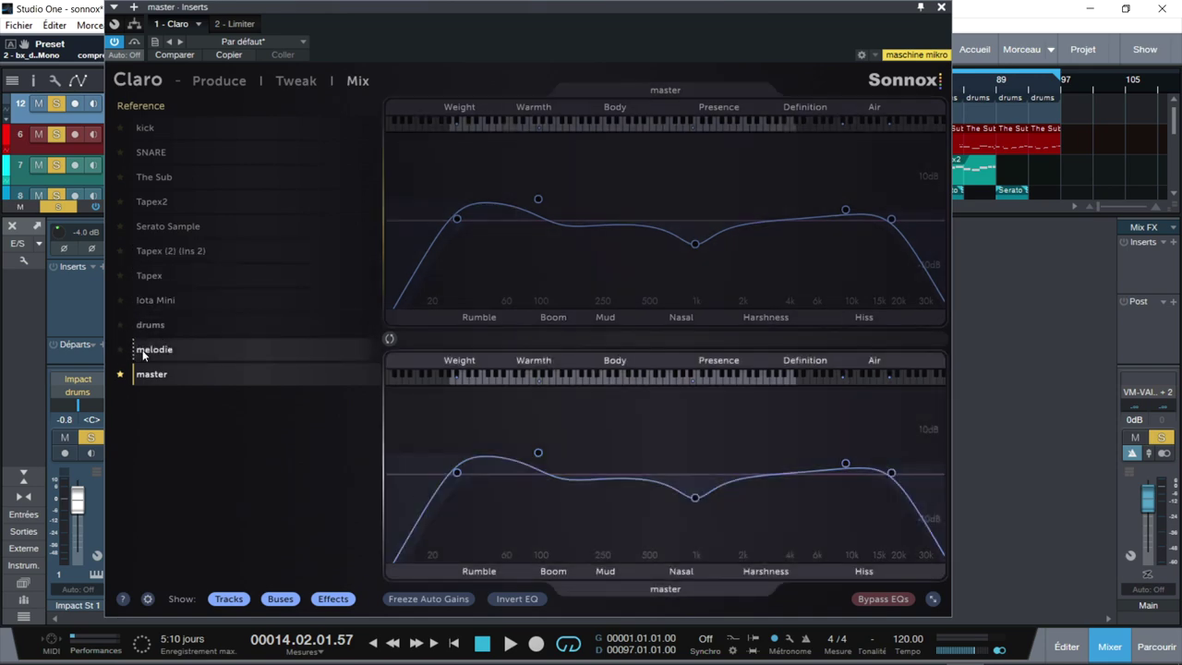
{"action": "left_click_drag", "start_coordinate": [143, 351], "coordinate": [648, 452]}
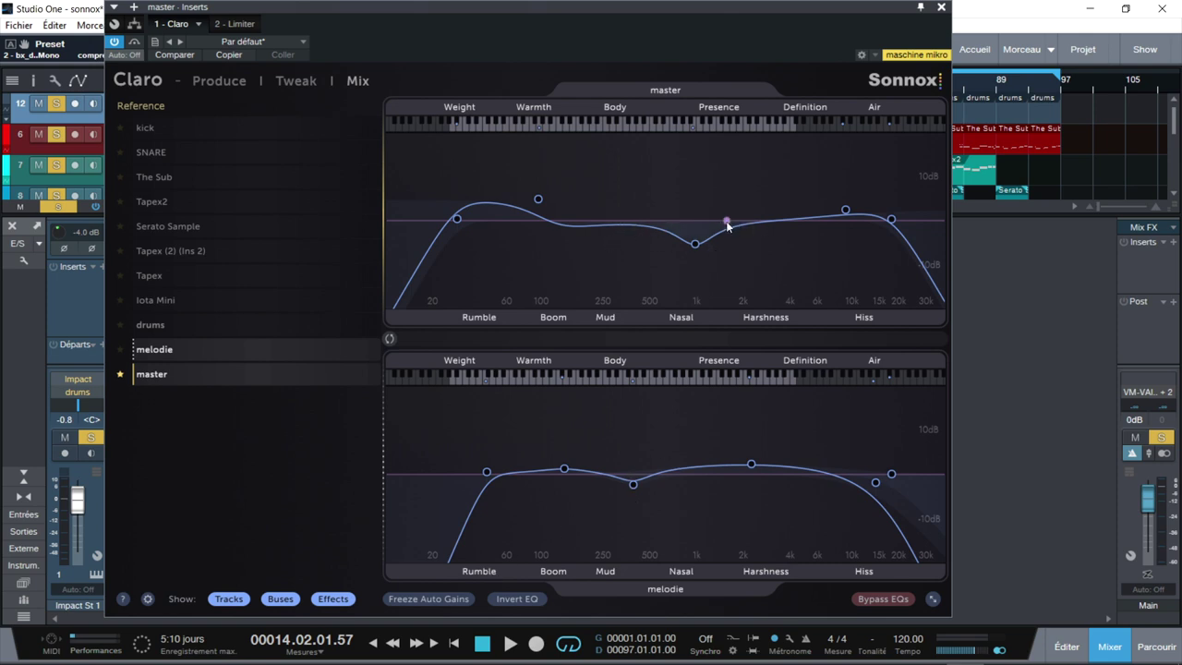
{"action": "key", "text": "space"}
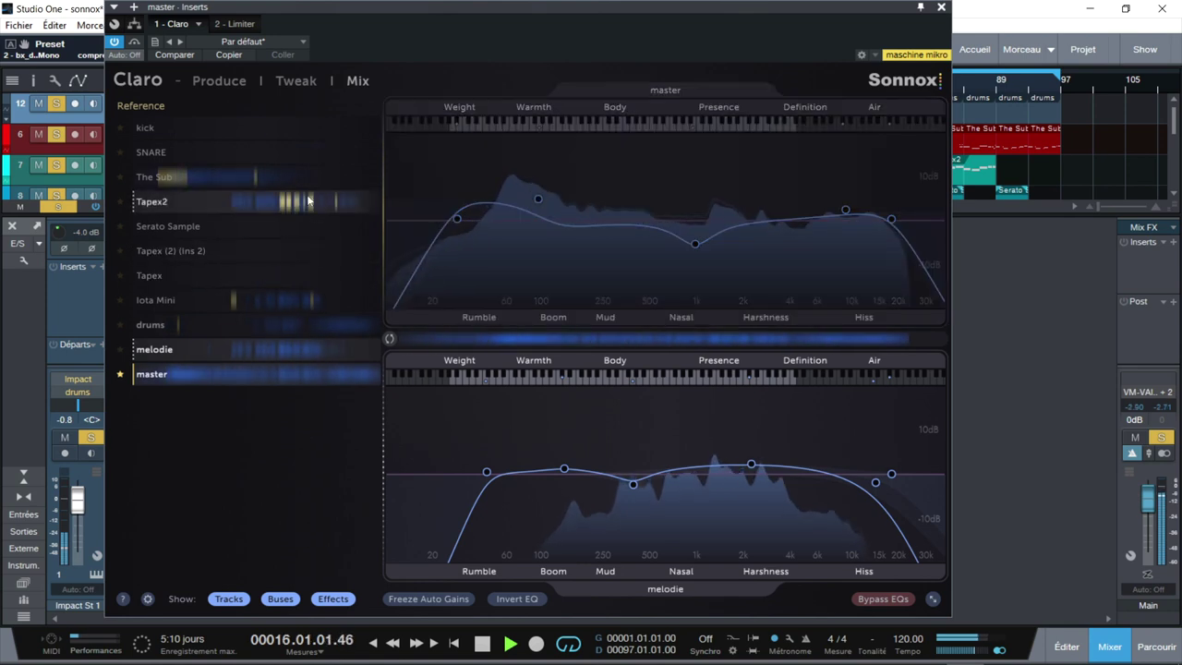
{"action": "left_click_drag", "start_coordinate": [218, 175], "coordinate": [659, 503]}
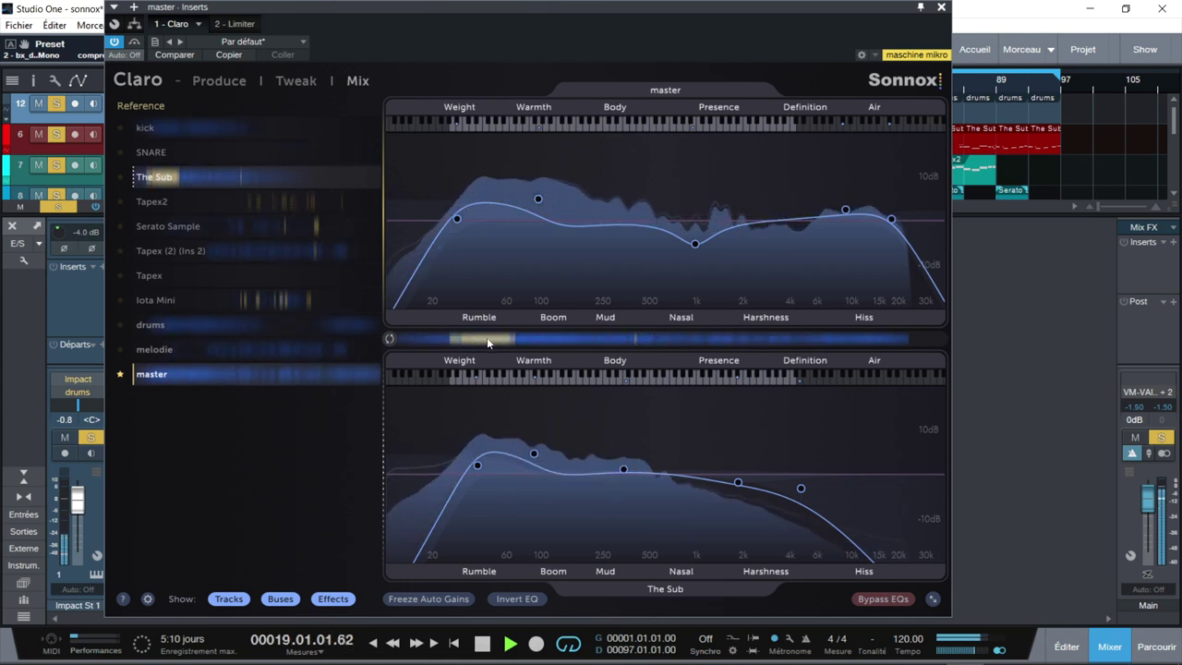
Step: Lower the master's band 2 to 1.8 dB at 93.78 Hz, reduce The Sub's band 2 slightly, and set its low cut to 39.0 Hz
{"action": "left_click_drag", "start_coordinate": [541, 199], "coordinate": [536, 211]}
{"action": "left_click", "coordinate": [534, 453]}
{"action": "left_click_drag", "start_coordinate": [534, 454], "coordinate": [534, 464]}
{"action": "left_click", "coordinate": [478, 467]}
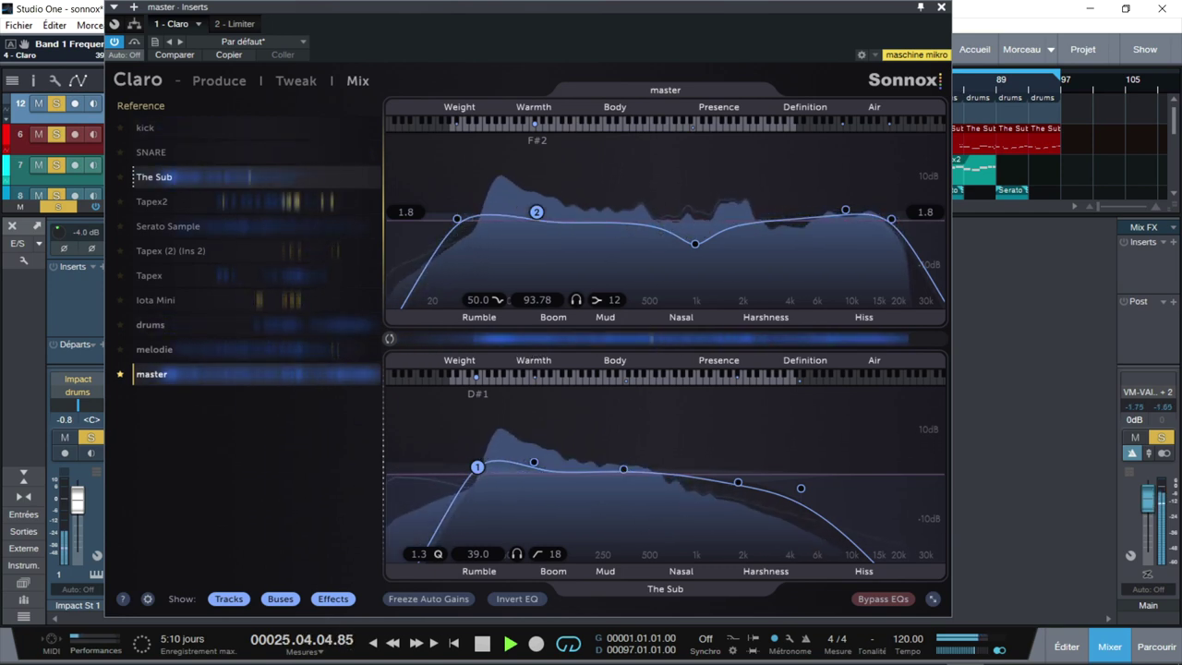
Step: Turn The Sub's band 3 into a cut just below 500 Hz and set its high cut to 4450 Hz with a Q of 0.6
{"action": "left_click", "coordinate": [624, 470]}
{"action": "left_click_drag", "start_coordinate": [624, 470], "coordinate": [623, 470]}
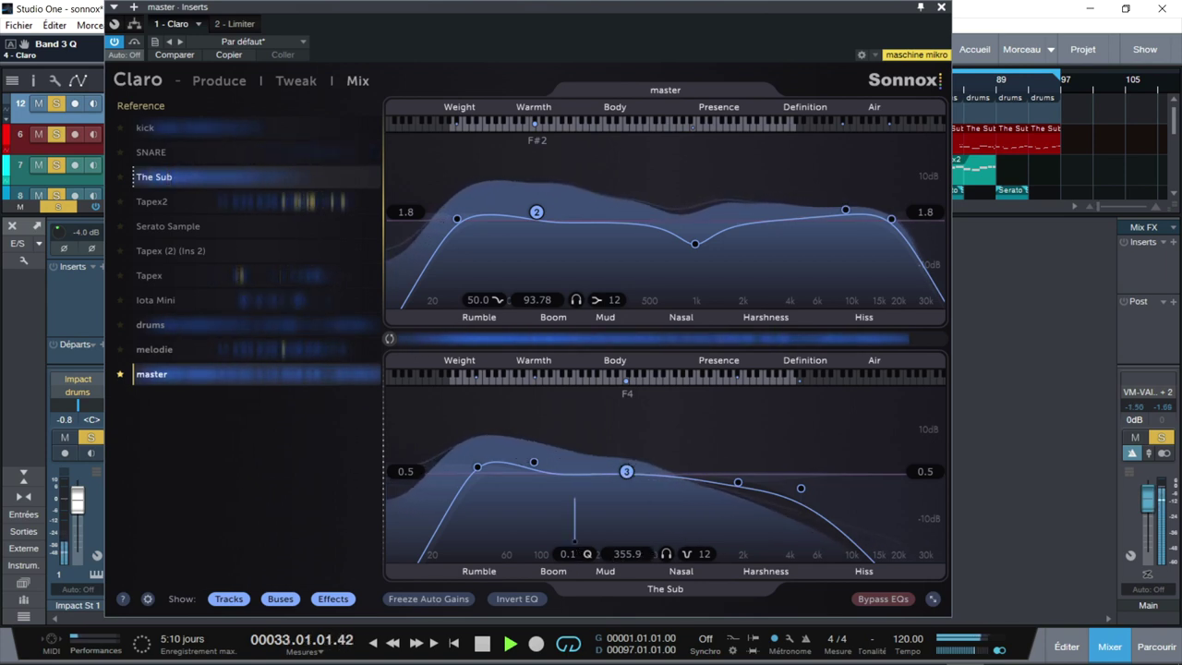
{"action": "left_click_drag", "start_coordinate": [636, 476], "coordinate": [593, 521]}
{"action": "left_click_drag", "start_coordinate": [737, 482], "coordinate": [797, 492]}
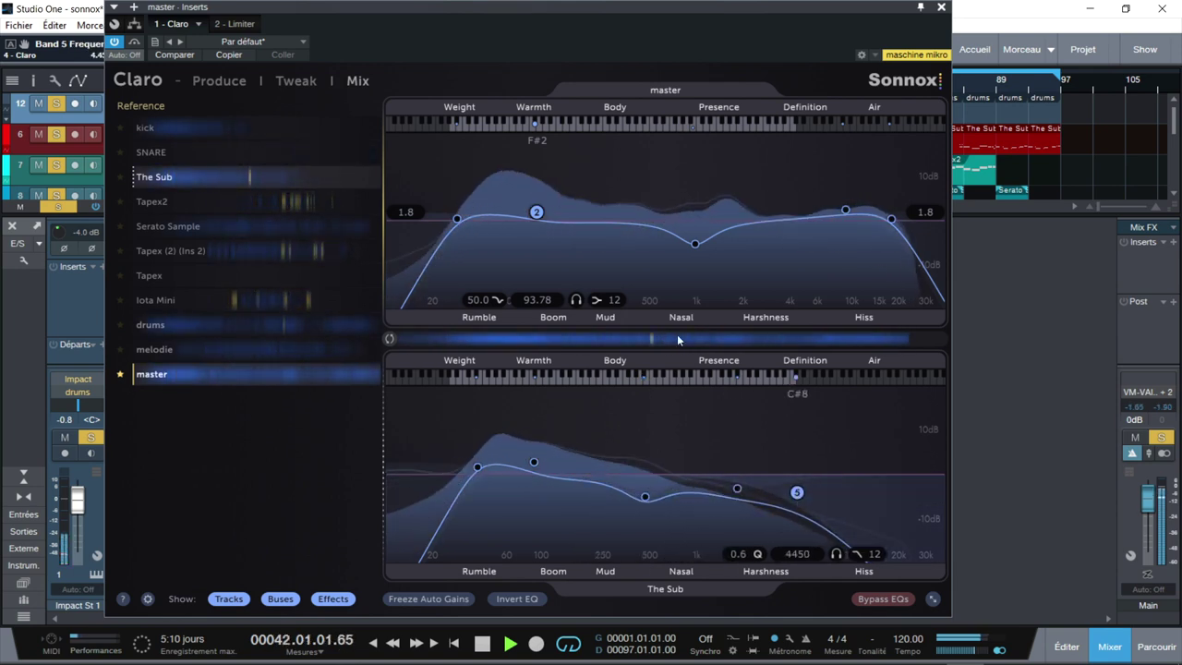
Step: Load Tapex2 as the comparison track in the master's Claro, set its band 1 low cut to 98.94 Hz, and close the plugin
{"action": "left_click", "coordinate": [216, 199]}
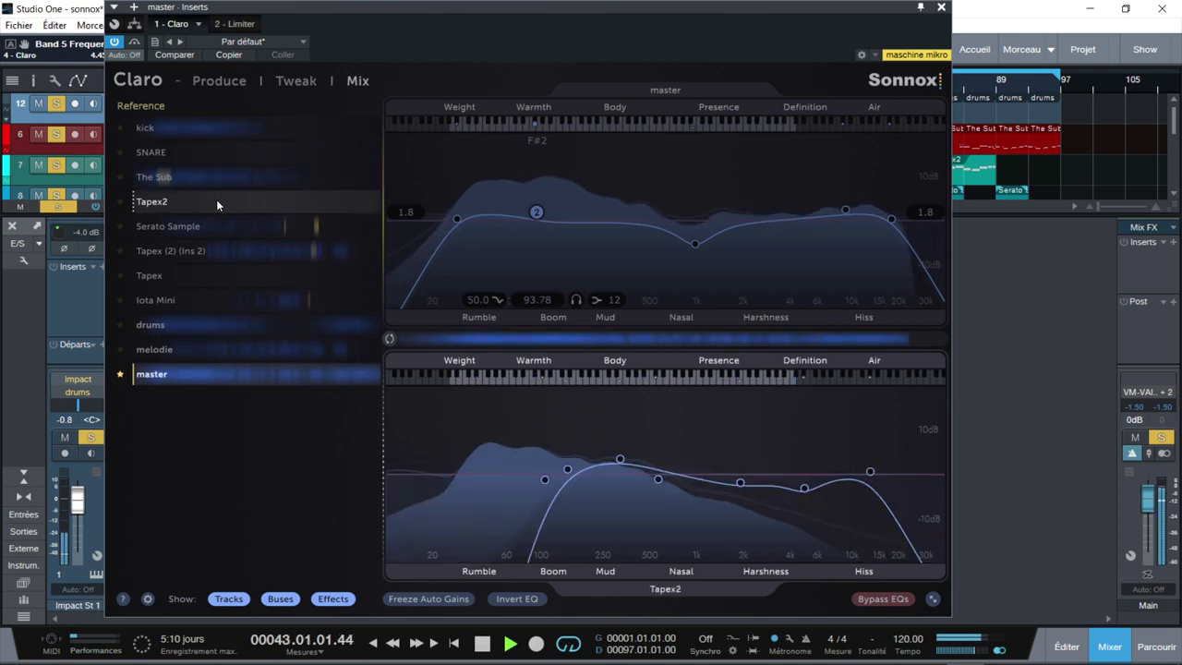
{"action": "left_click_drag", "start_coordinate": [216, 199], "coordinate": [620, 518]}
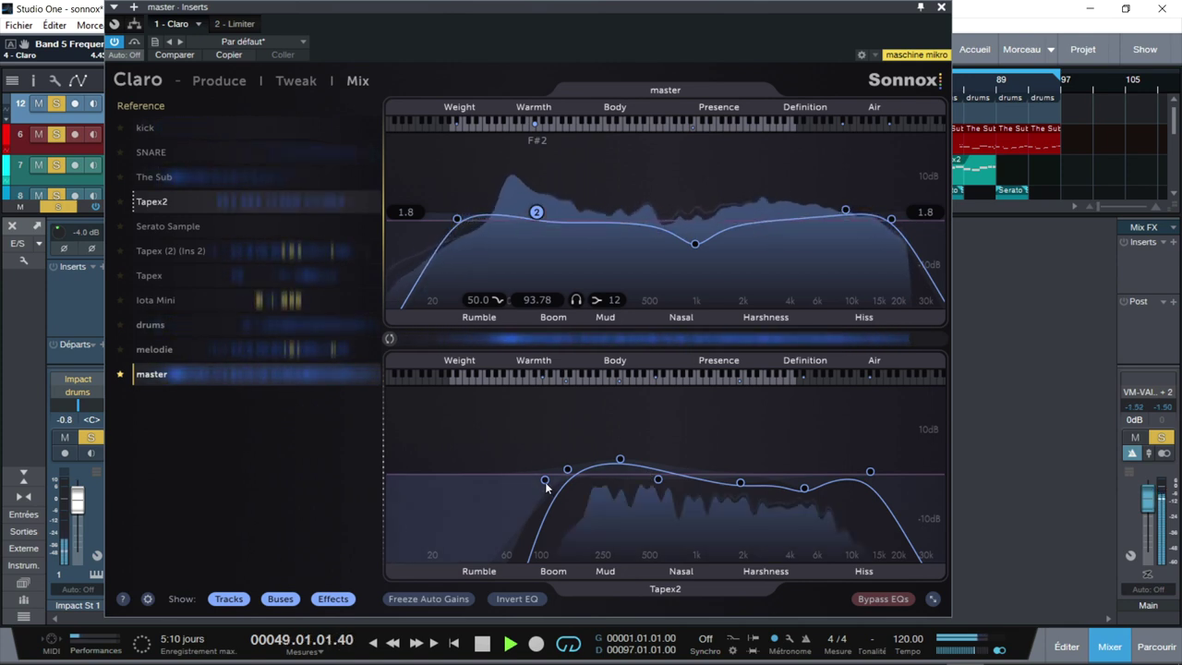
{"action": "left_click", "coordinate": [543, 482]}
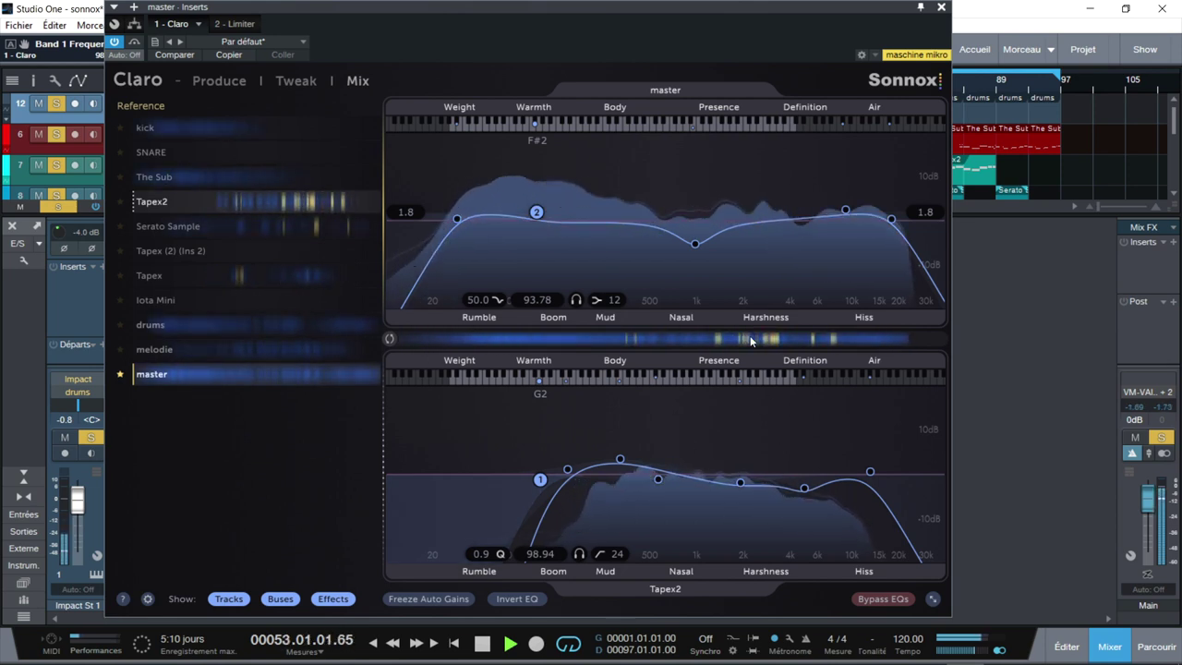
{"action": "left_click", "coordinate": [941, 7]}
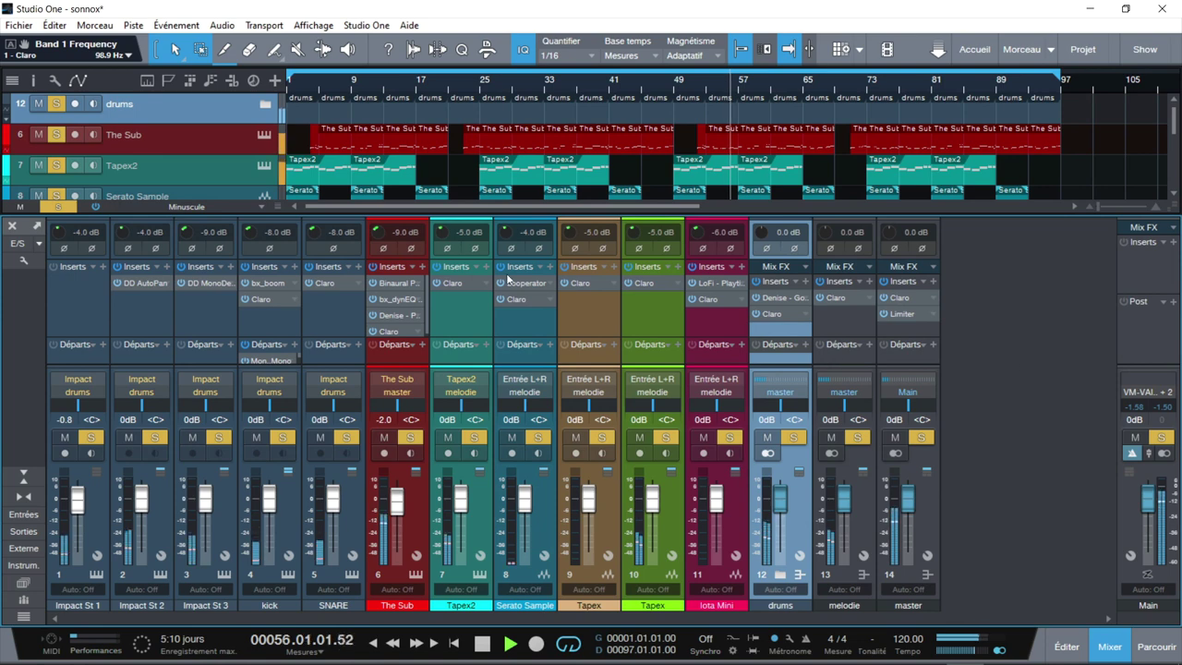
Step: Clear the existing solos, solo the melodie bus, and compare its spectrum with Tapex2 in the Mix view of melodie's Claro
{"action": "left_click", "coordinate": [664, 436]}
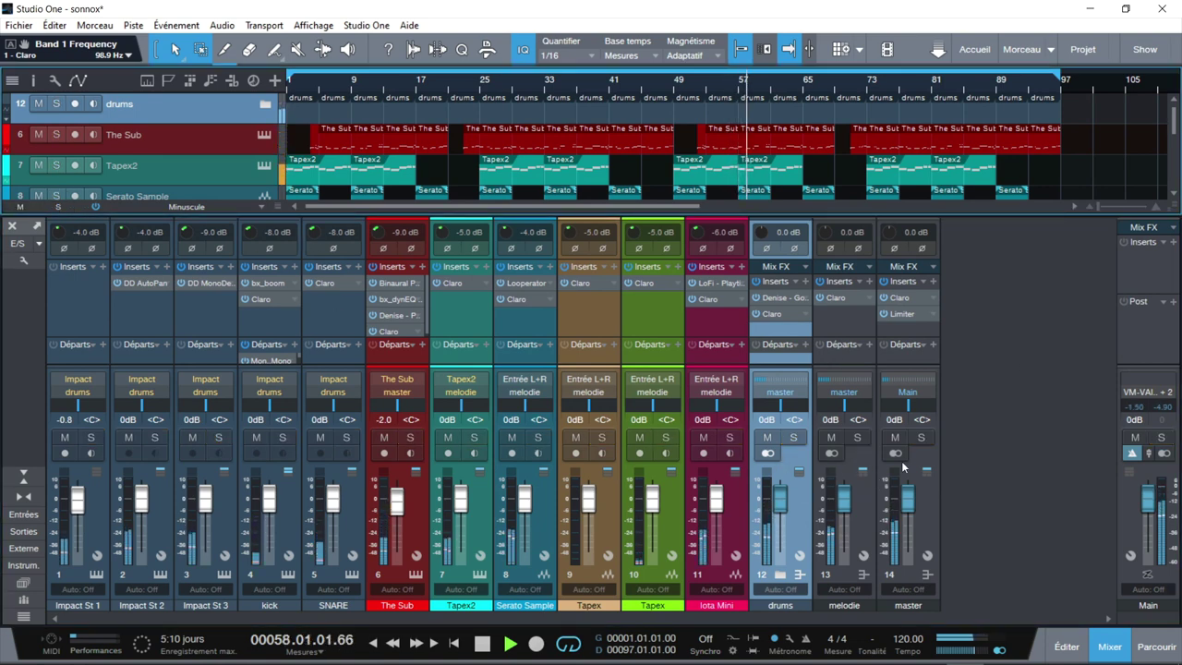
{"action": "left_click", "coordinate": [857, 438]}
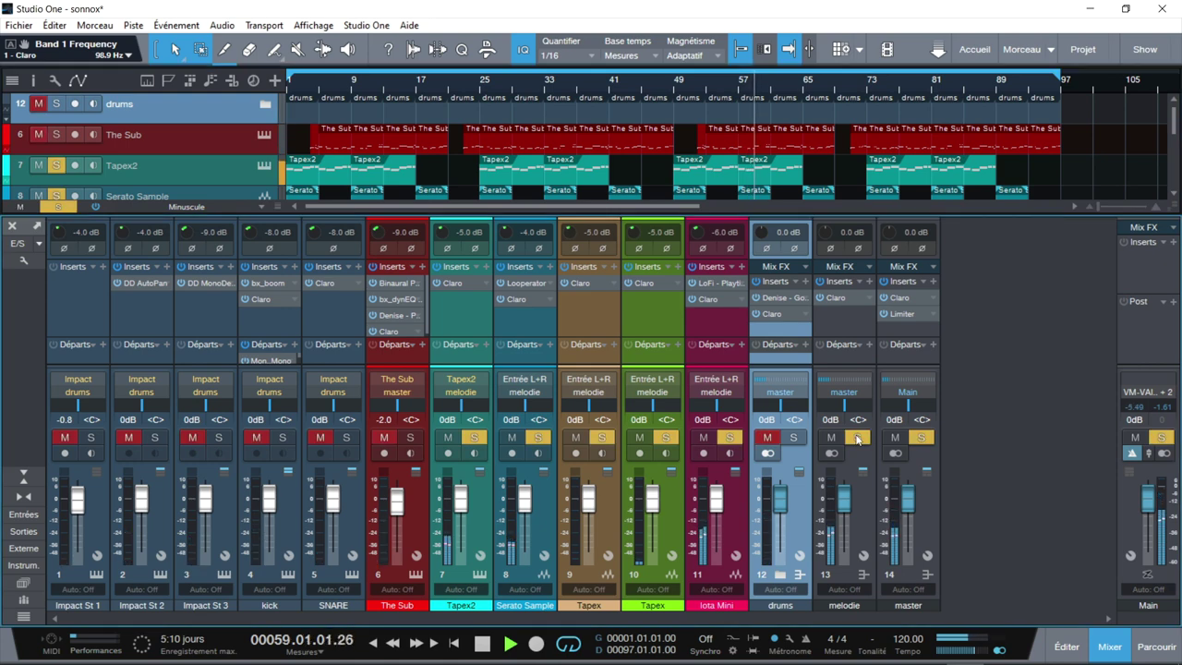
{"action": "left_click", "coordinate": [846, 296]}
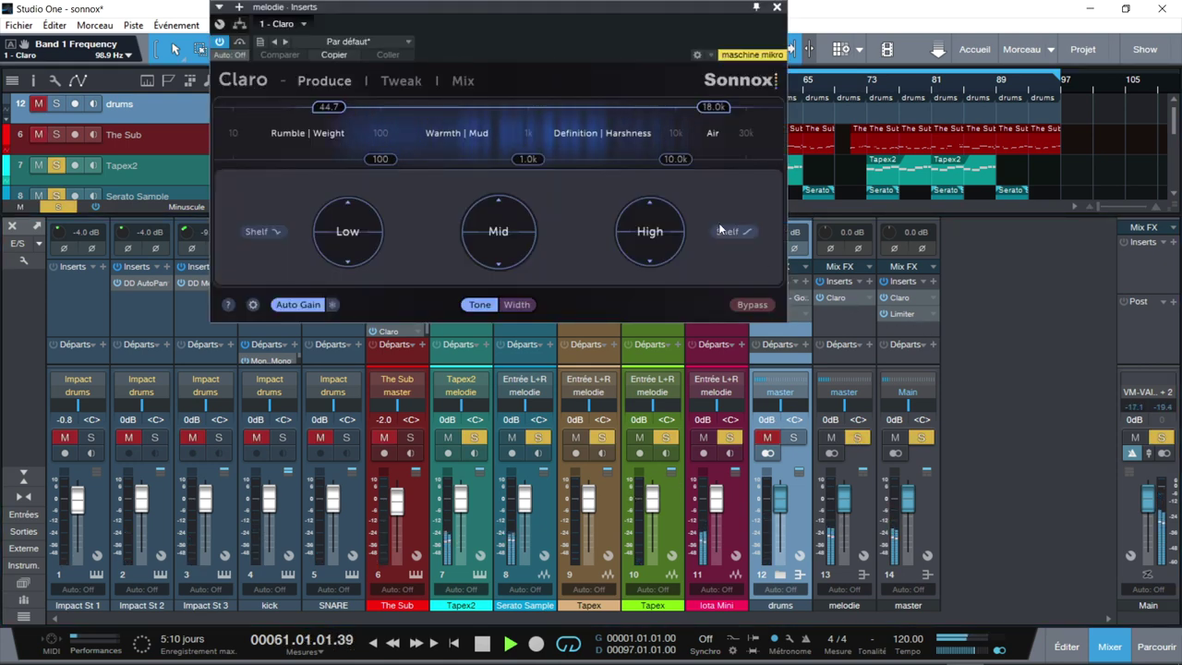
{"action": "left_click", "coordinate": [457, 80]}
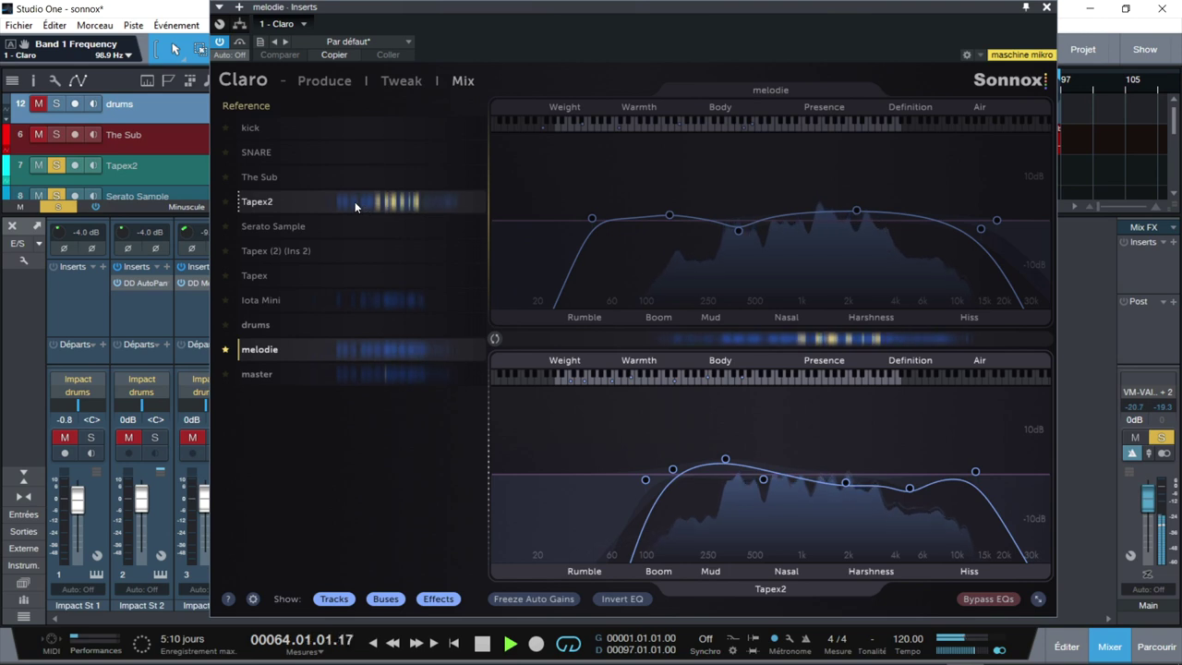
{"action": "left_click_drag", "start_coordinate": [354, 201], "coordinate": [781, 492]}
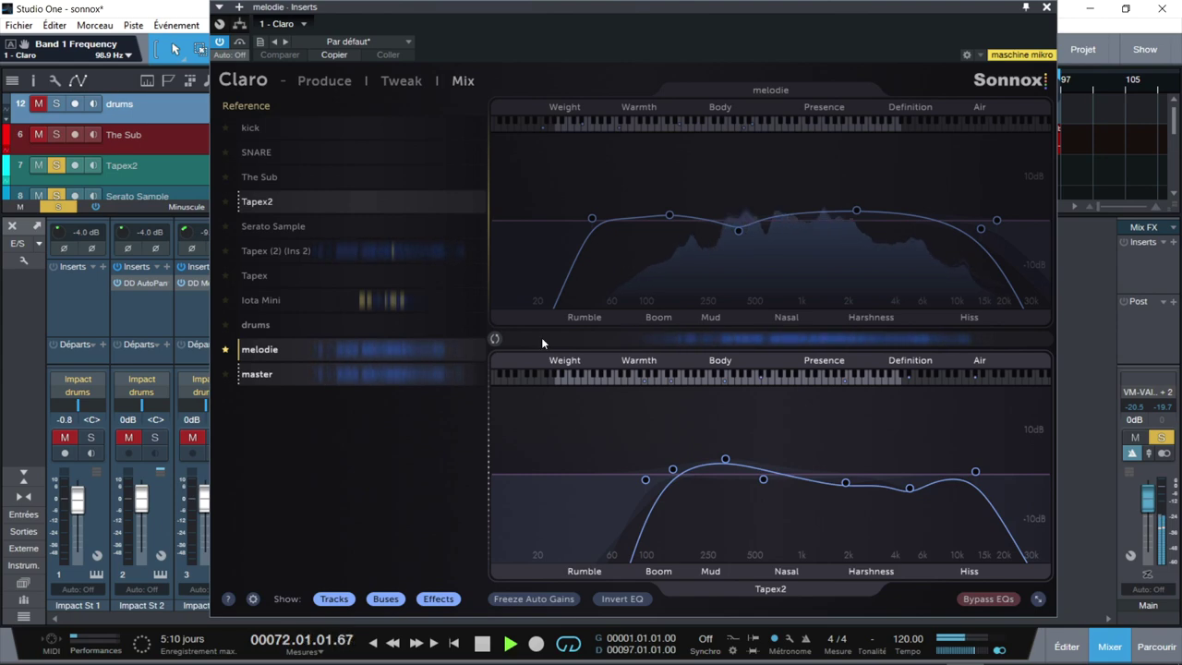
{"action": "left_click", "coordinate": [1046, 8]}
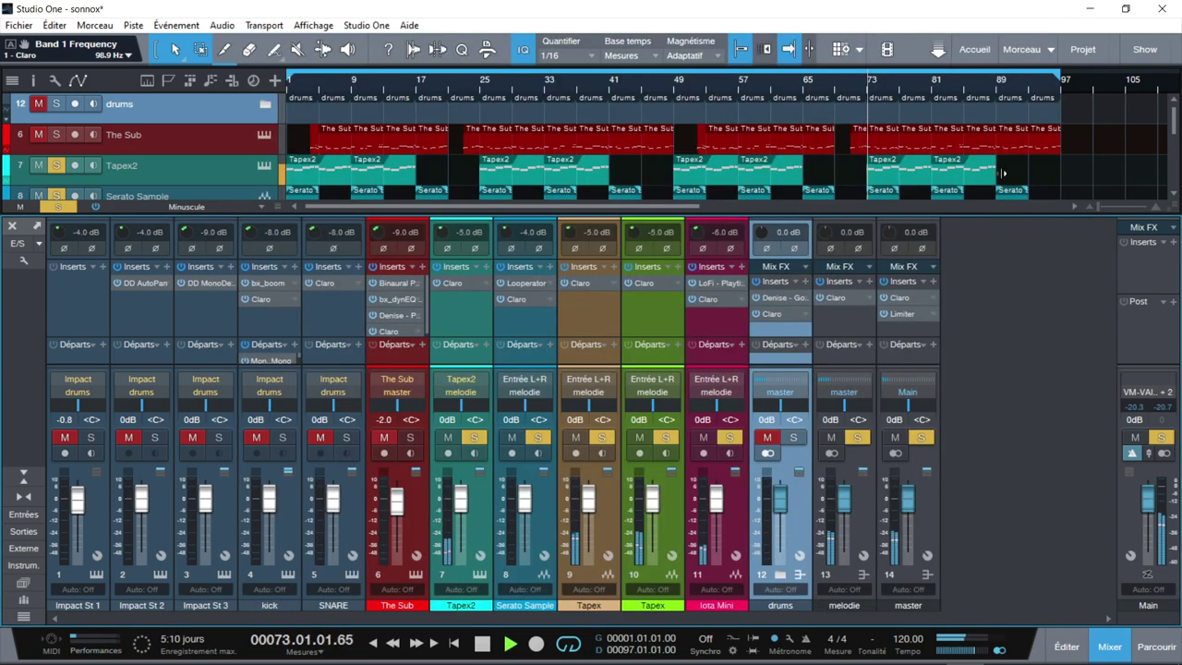
Step: Reopen the master's Claro, compare the master spectrum with Tapex2 during playback, and stop the song
{"action": "left_click", "coordinate": [919, 294]}
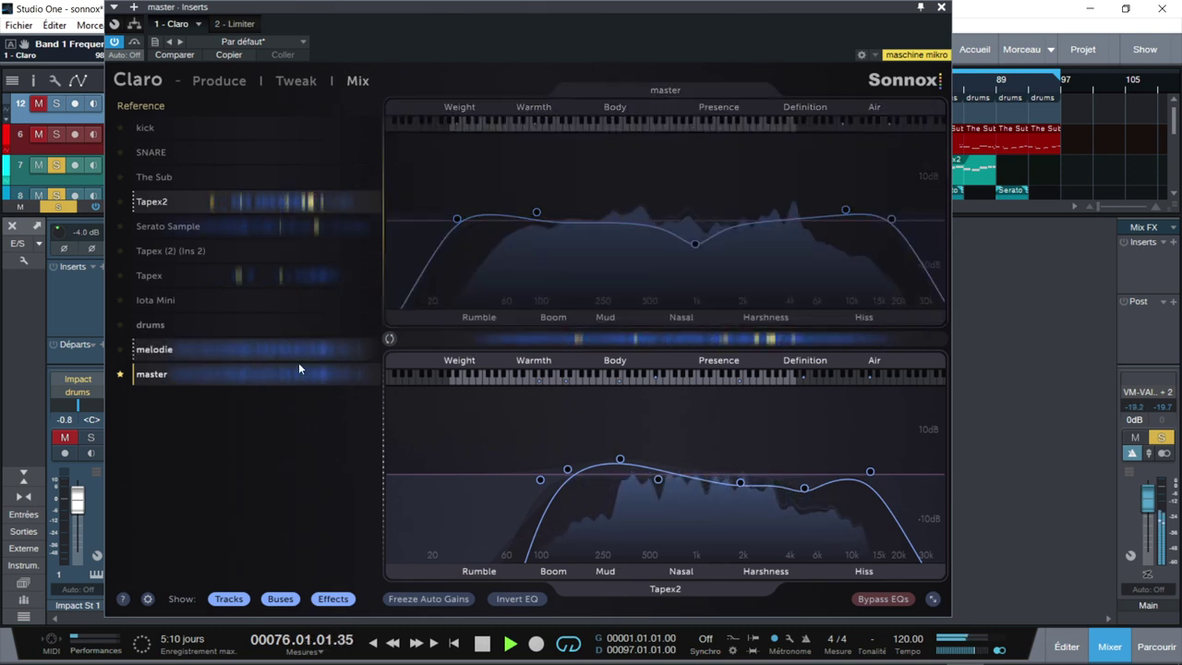
{"action": "left_click", "coordinate": [280, 374]}
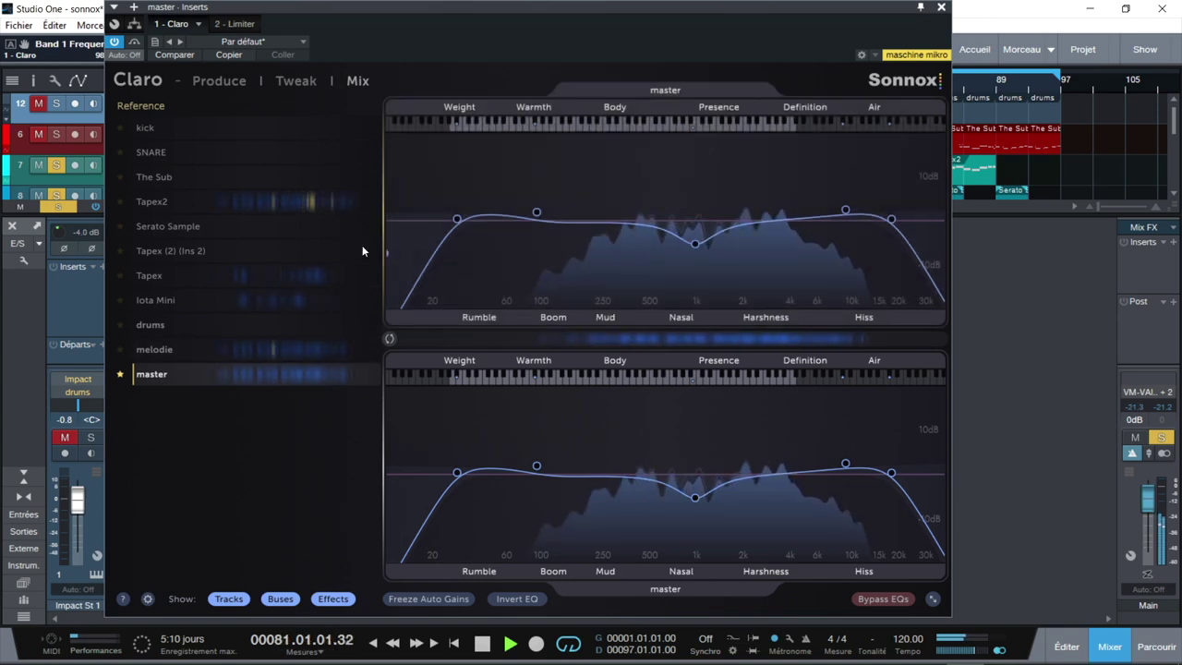
{"action": "left_click_drag", "start_coordinate": [274, 199], "coordinate": [656, 519]}
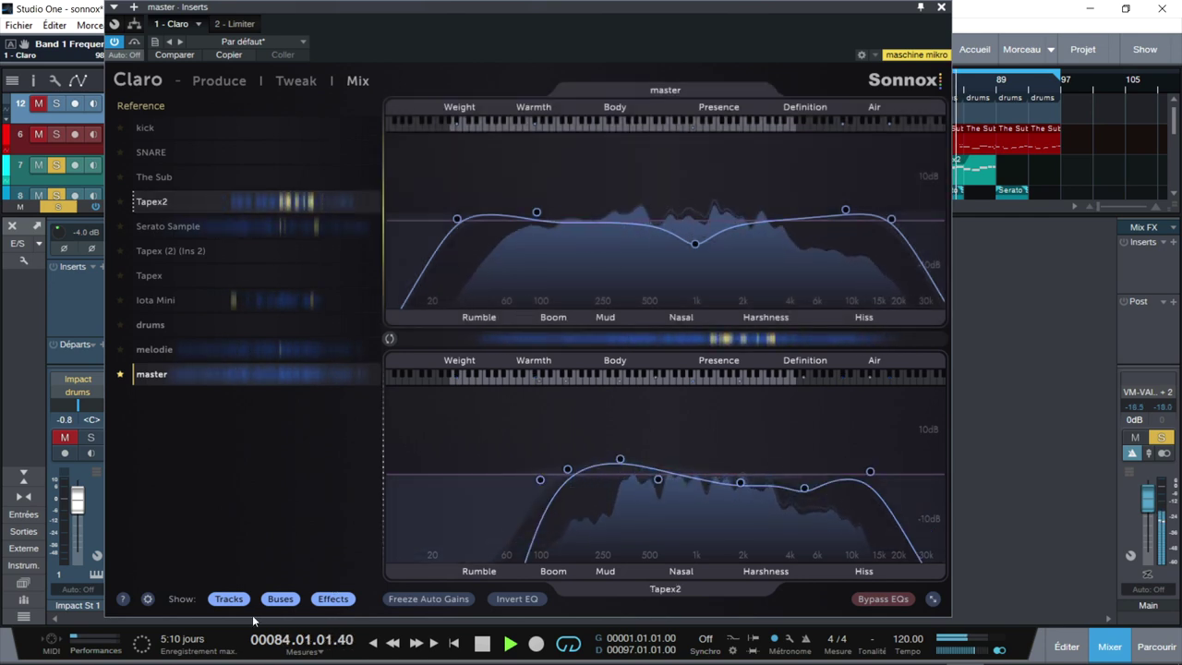
{"action": "key", "text": "space"}
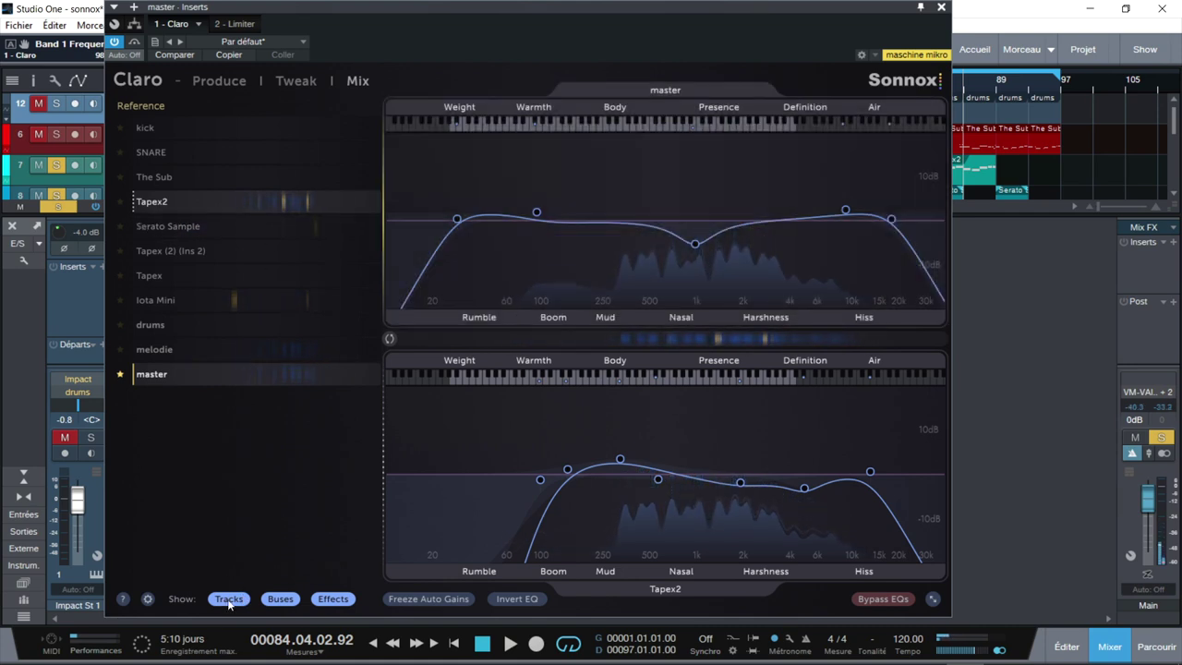
Step: Filter the reference list to buses only and to tracks only, and restore both categories
{"action": "left_click", "coordinate": [229, 600]}
{"action": "left_click", "coordinate": [229, 600]}
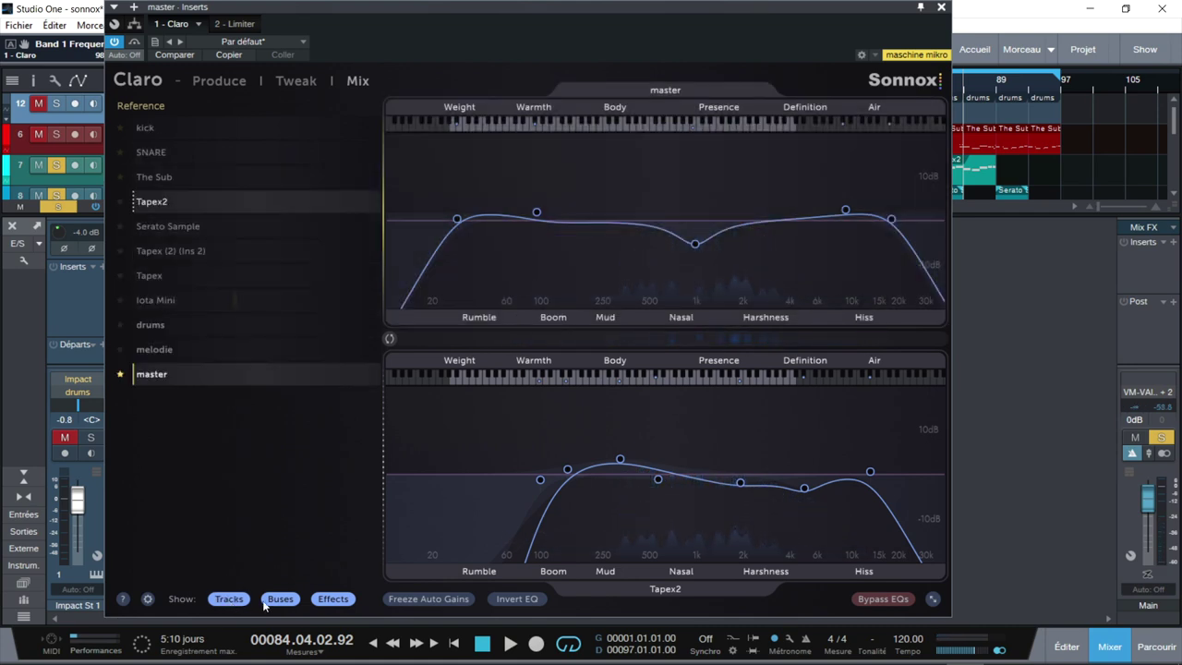
{"action": "left_click", "coordinate": [280, 599]}
{"action": "left_click", "coordinate": [281, 599]}
{"action": "left_click", "coordinate": [217, 599]}
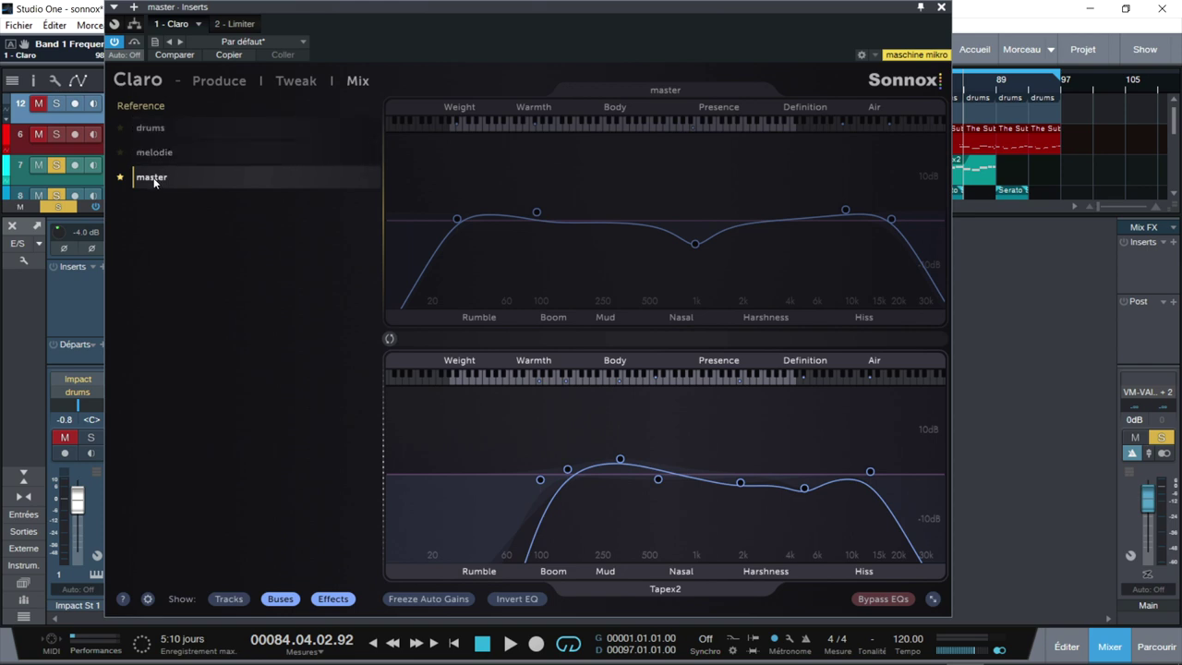
{"action": "left_click", "coordinate": [280, 599]}
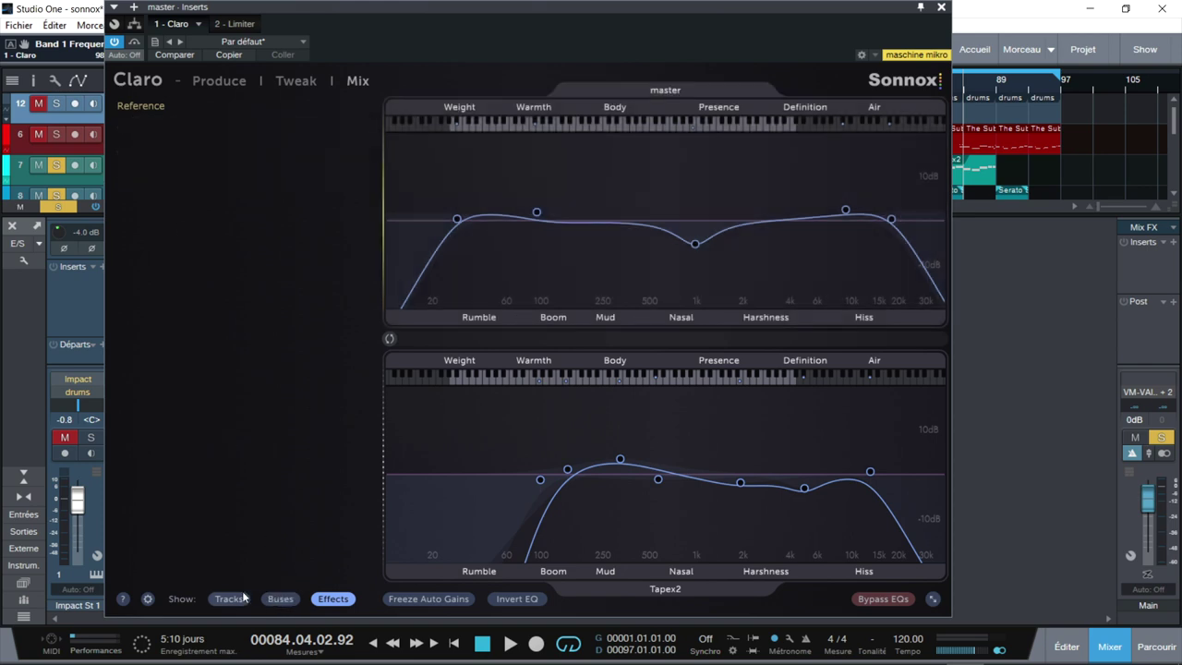
{"action": "left_click", "coordinate": [229, 600]}
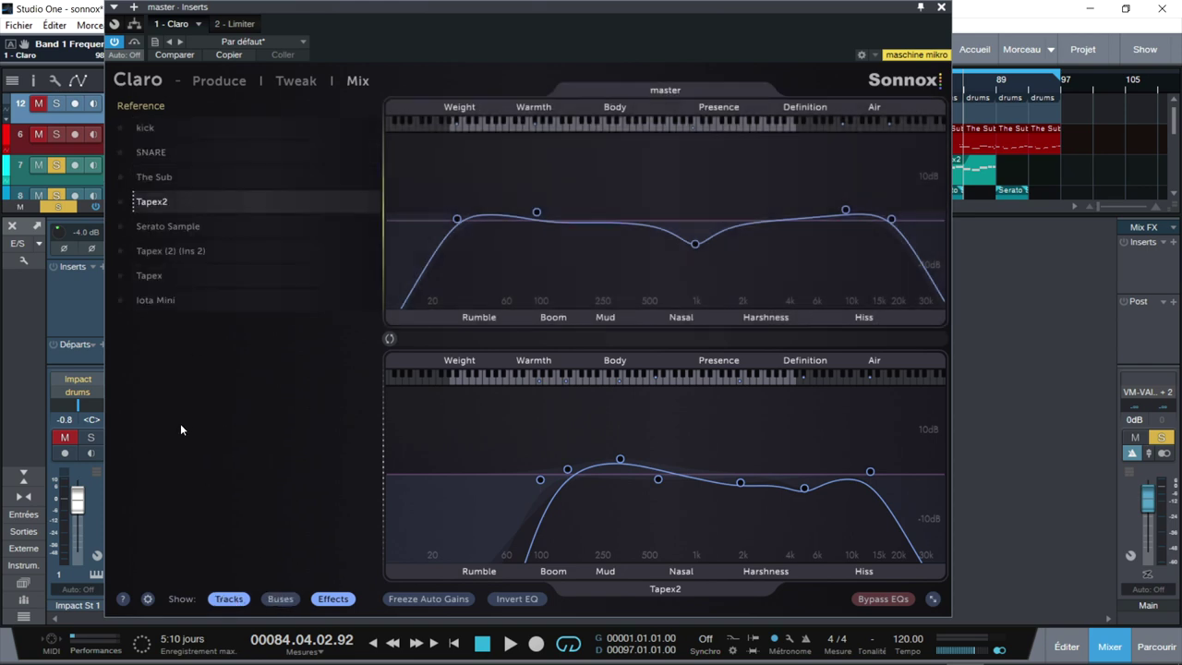
{"action": "left_click", "coordinate": [279, 600]}
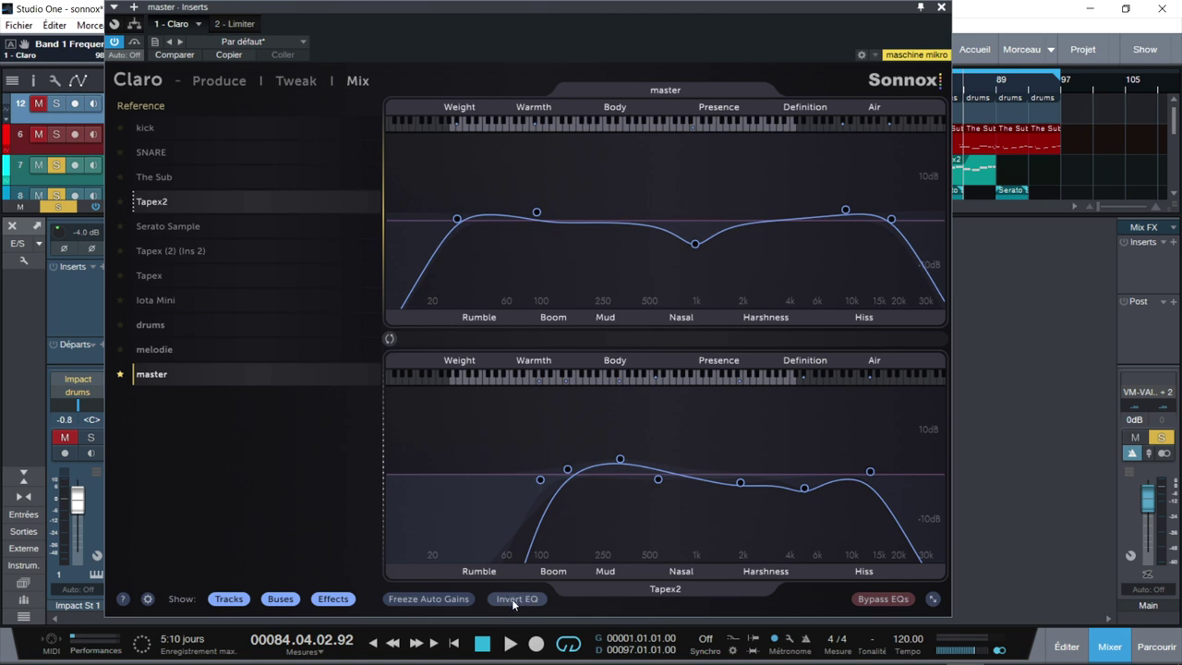
Step: Turn on Invert EQ and reshape Tapex2's 1855 Hz band into a narrow 9.9 dB boost at 1898 Hz with a Q of 13.6
{"action": "left_click", "coordinate": [740, 482]}
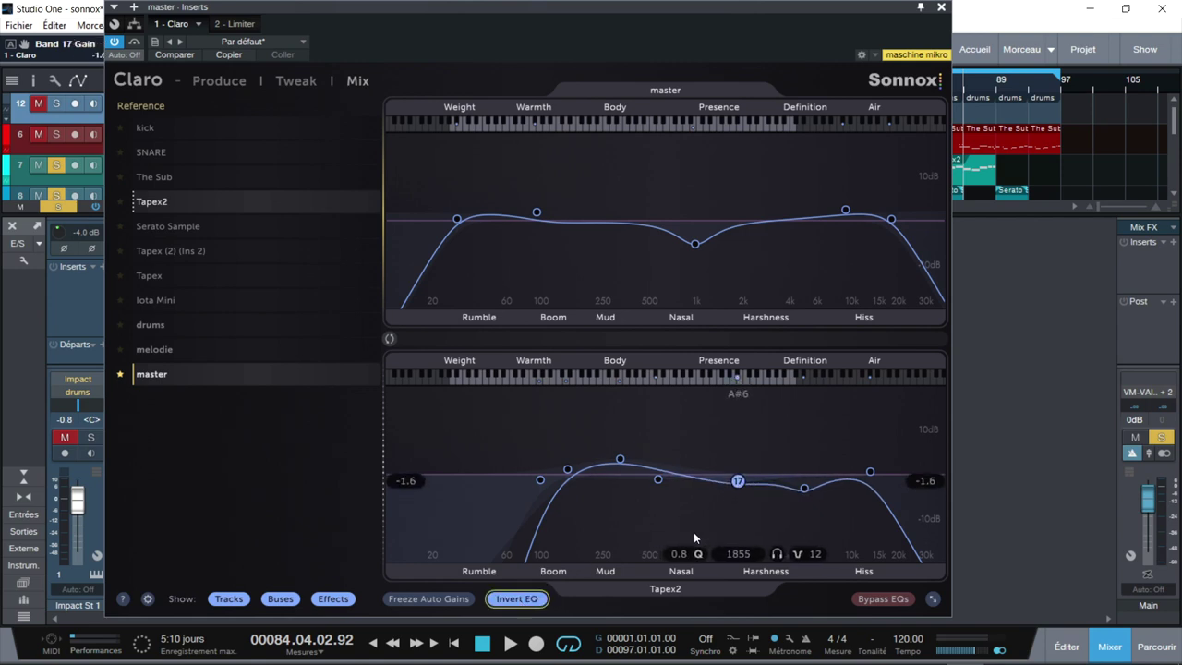
{"action": "left_click", "coordinate": [738, 481]}
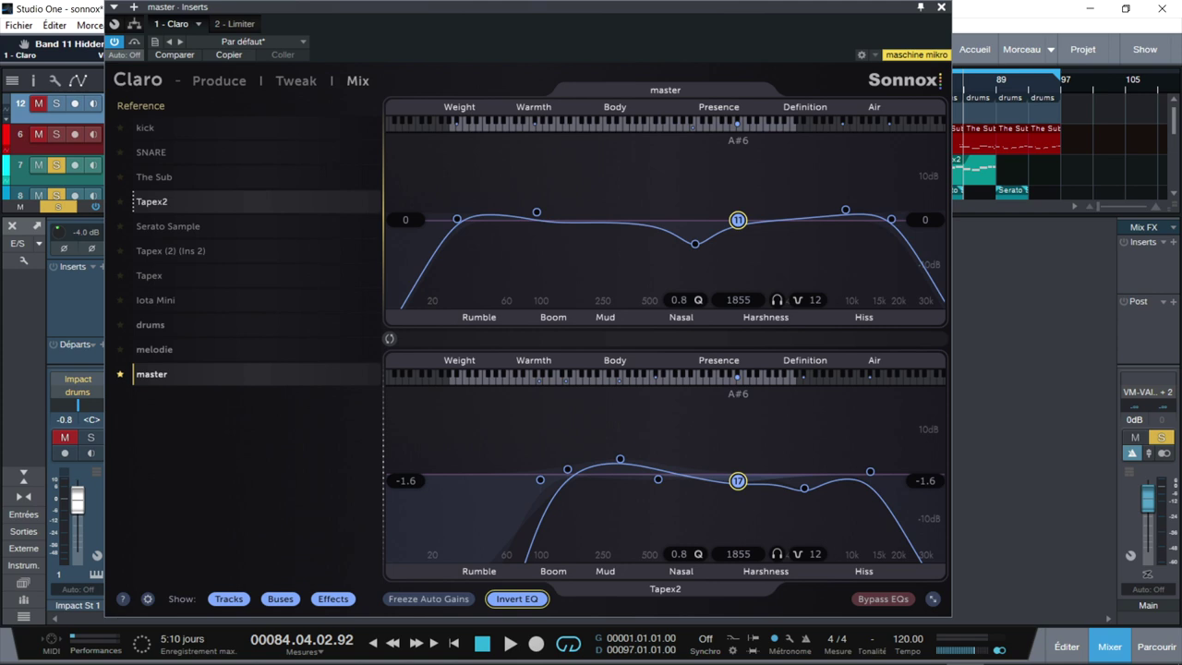
{"action": "scroll", "coordinate": [738, 481], "scroll_direction": "up", "scroll_amount": 3}
{"action": "left_click_drag", "start_coordinate": [738, 481], "coordinate": [740, 430]}
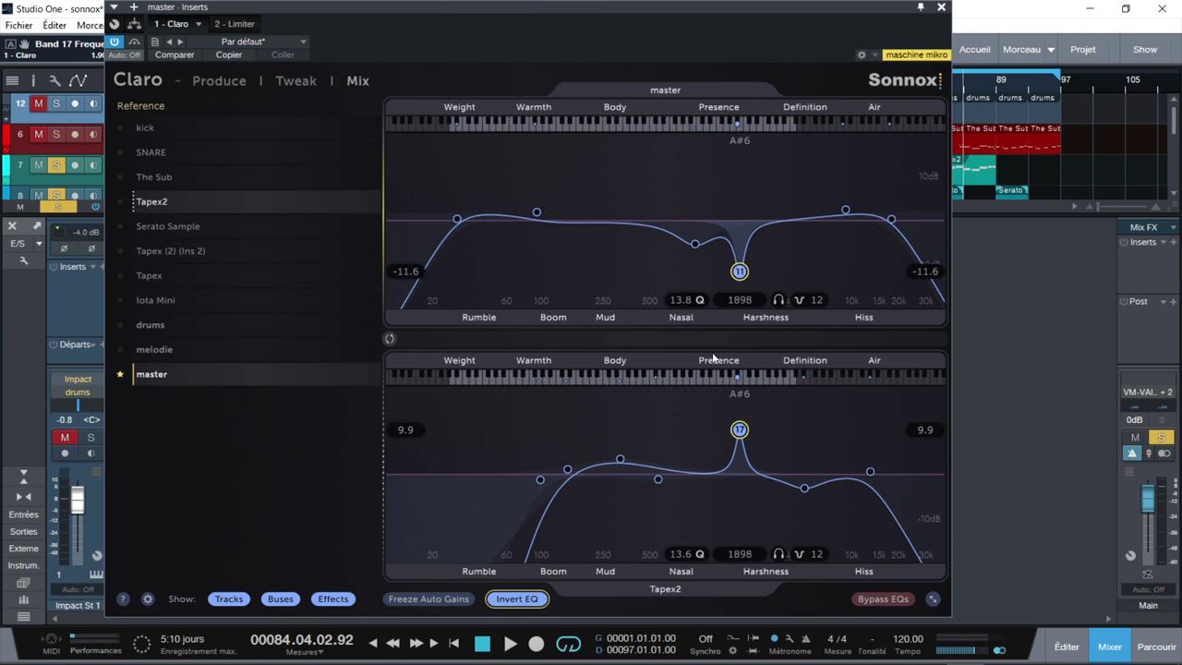
Step: Turn Tapex2's linked band 17 into a -3.4 dB cut at 1732 Hz and widen it to a Q of 4.3
{"action": "left_click_drag", "start_coordinate": [741, 441], "coordinate": [741, 495]}
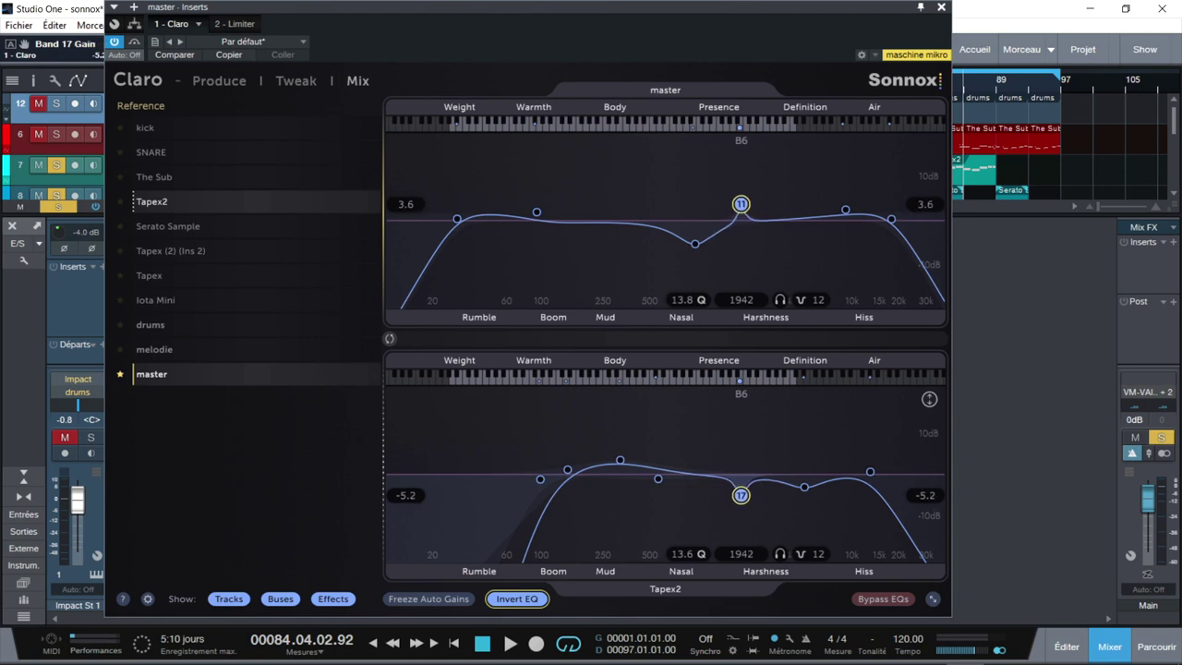
{"action": "mouse_move", "coordinate": [740, 495]}
{"action": "left_mouse_down"}
{"action": "mouse_move", "coordinate": [727, 495]}
{"action": "mouse_move", "coordinate": [738, 494]}
{"action": "left_mouse_up"}
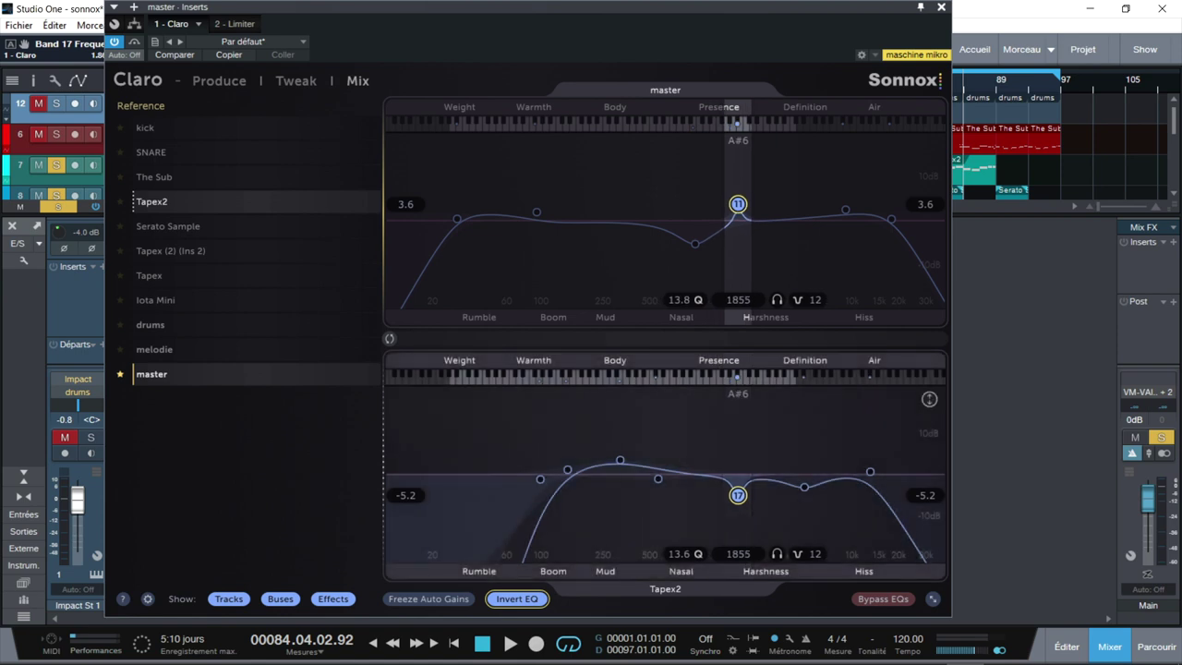
{"action": "scroll", "coordinate": [738, 495], "scroll_direction": "down", "scroll_amount": 5}
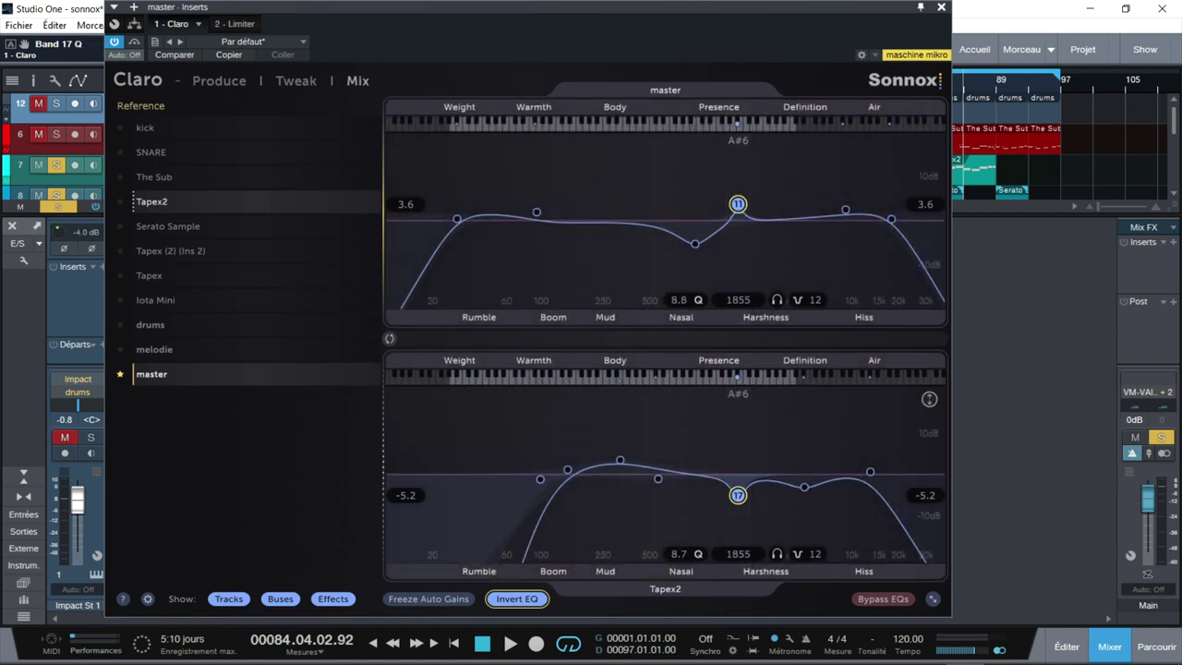
{"action": "scroll", "coordinate": [738, 495], "scroll_direction": "down", "scroll_amount": 4}
{"action": "left_click_drag", "start_coordinate": [737, 495], "coordinate": [733, 487]}
{"action": "scroll", "coordinate": [736, 492], "scroll_direction": "down", "scroll_amount": 1}
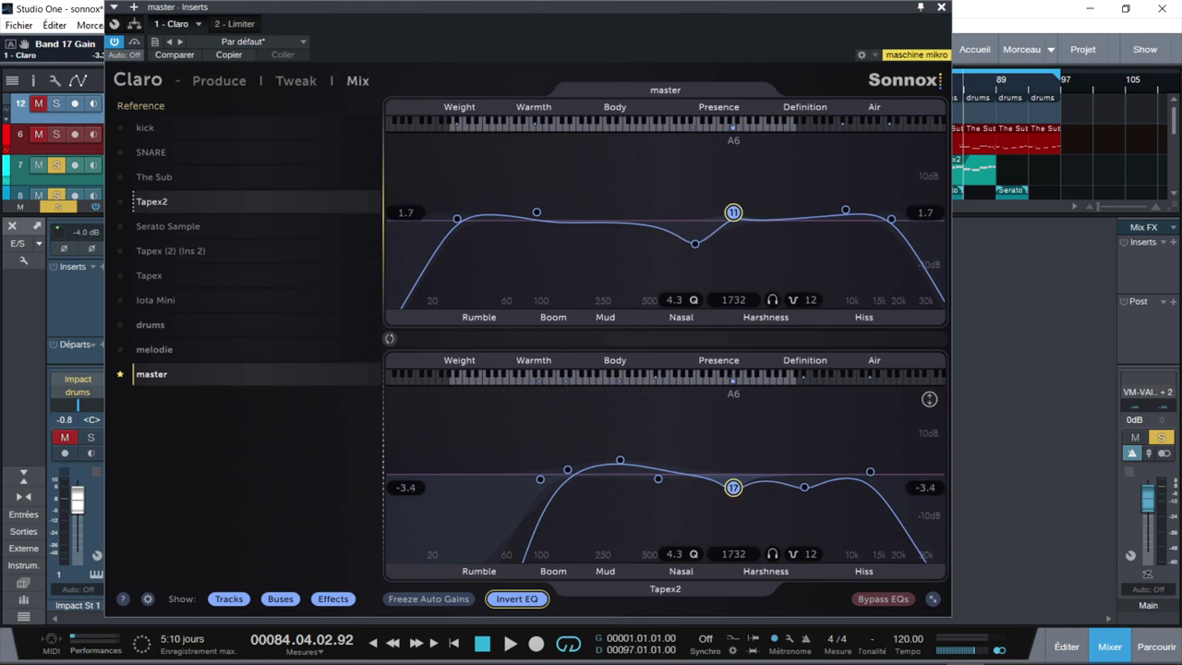
Step: Audition band 17, move it with its master counterpart to 1793 Hz, and set Tapex2's band alone to -2.4 dB at 1834 Hz with Invert EQ off
{"action": "left_click", "coordinate": [733, 487]}
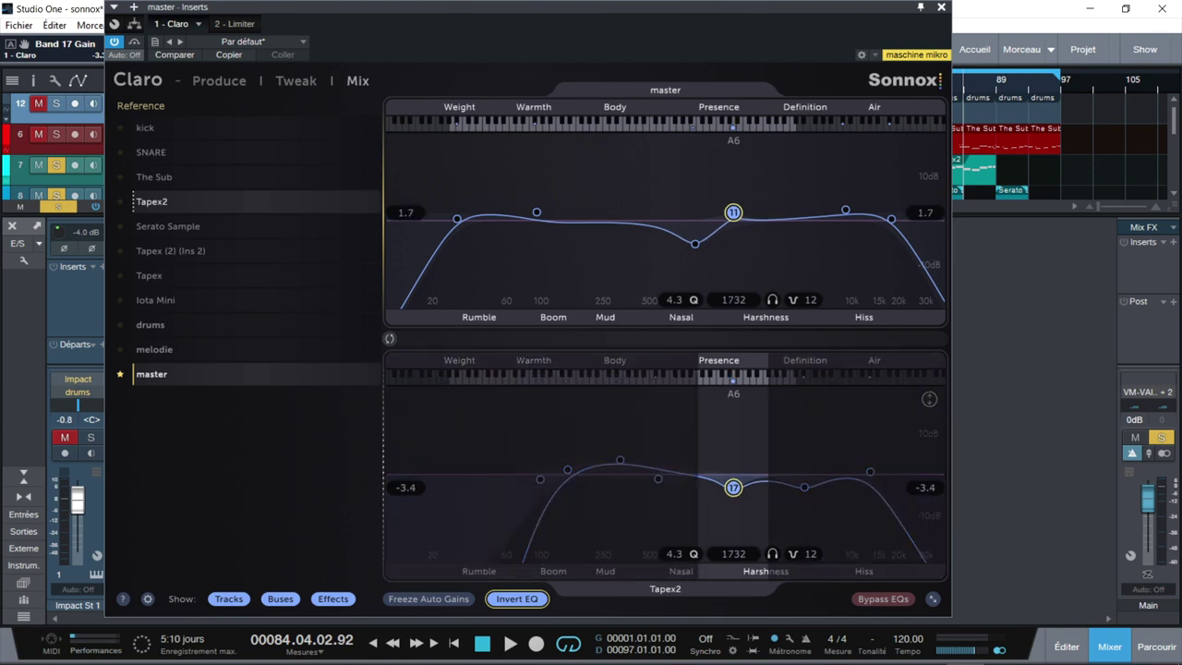
{"action": "left_click_drag", "start_coordinate": [732, 488], "coordinate": [735, 486]}
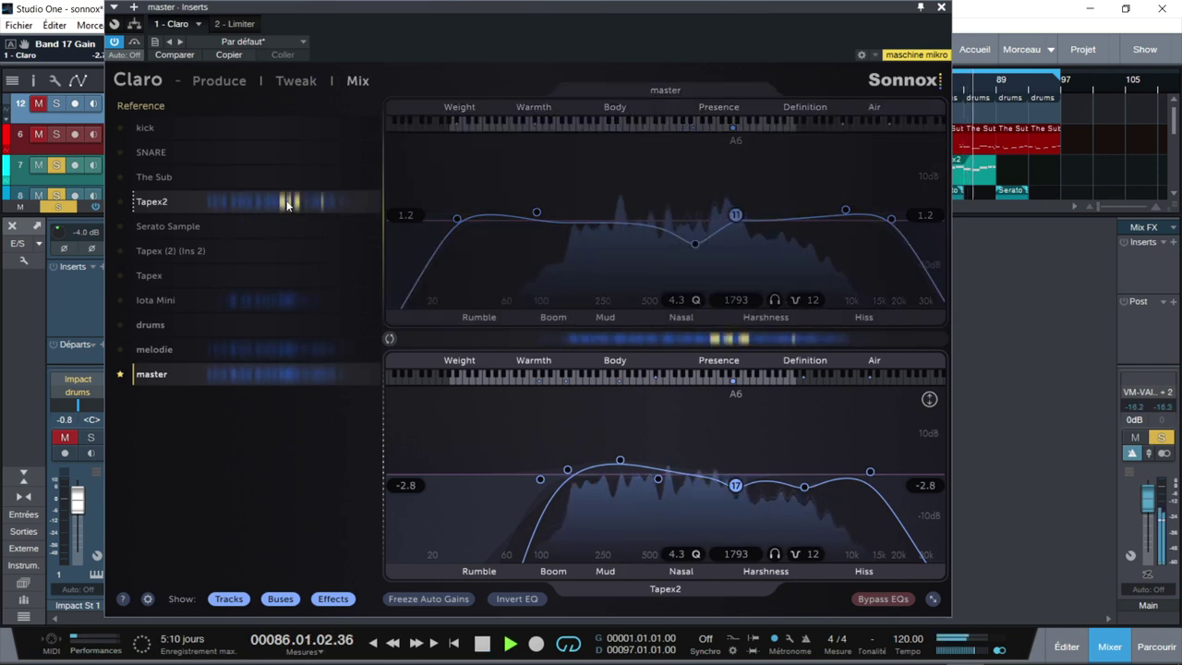
{"action": "mouse_move", "coordinate": [735, 484]}
{"action": "left_mouse_down"}
{"action": "mouse_move", "coordinate": [734, 527]}
{"action": "mouse_move", "coordinate": [737, 484]}
{"action": "left_mouse_up"}
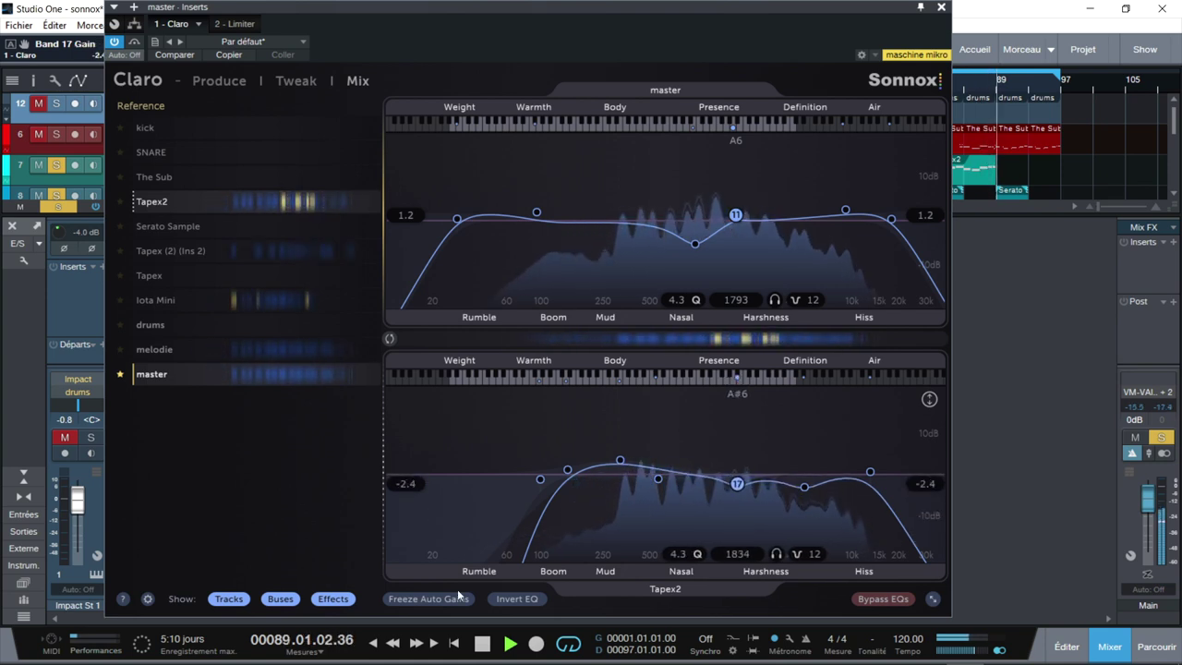
Step: With Invert EQ back on and the song playing, rework Tapex2's band 17 into a -6.1 dB cut at 2439 Hz with a Q of 2.1
{"action": "left_click", "coordinate": [517, 598]}
{"action": "left_click_drag", "start_coordinate": [737, 484], "coordinate": [739, 514]}
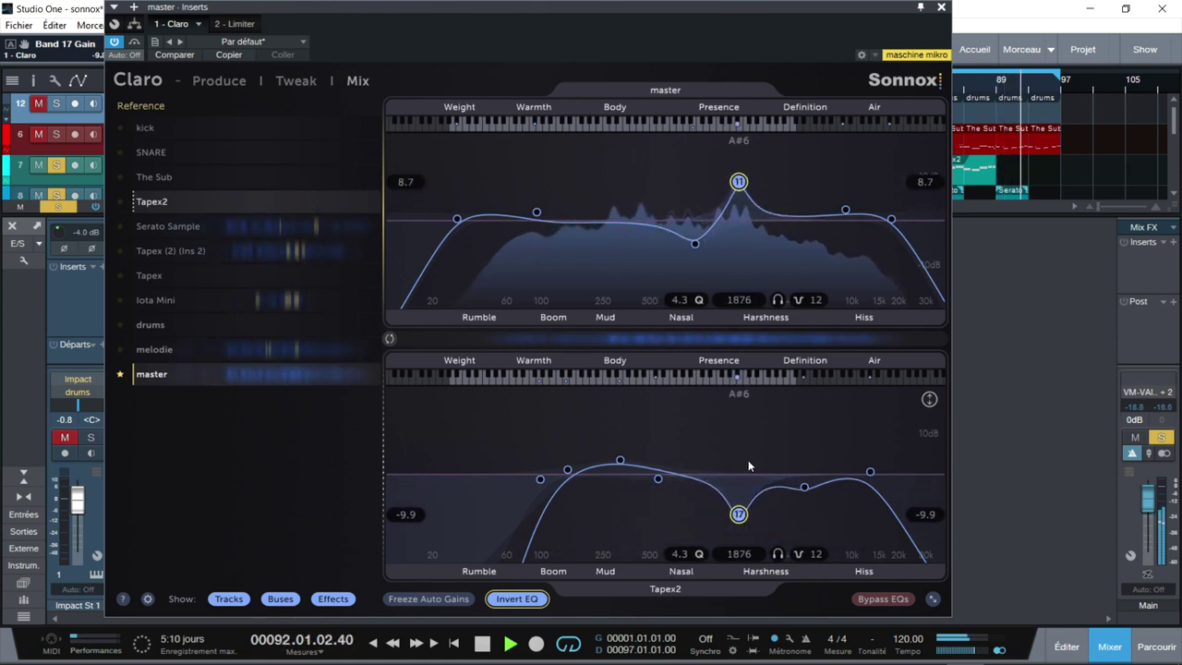
{"action": "left_click_drag", "start_coordinate": [739, 515], "coordinate": [741, 477]}
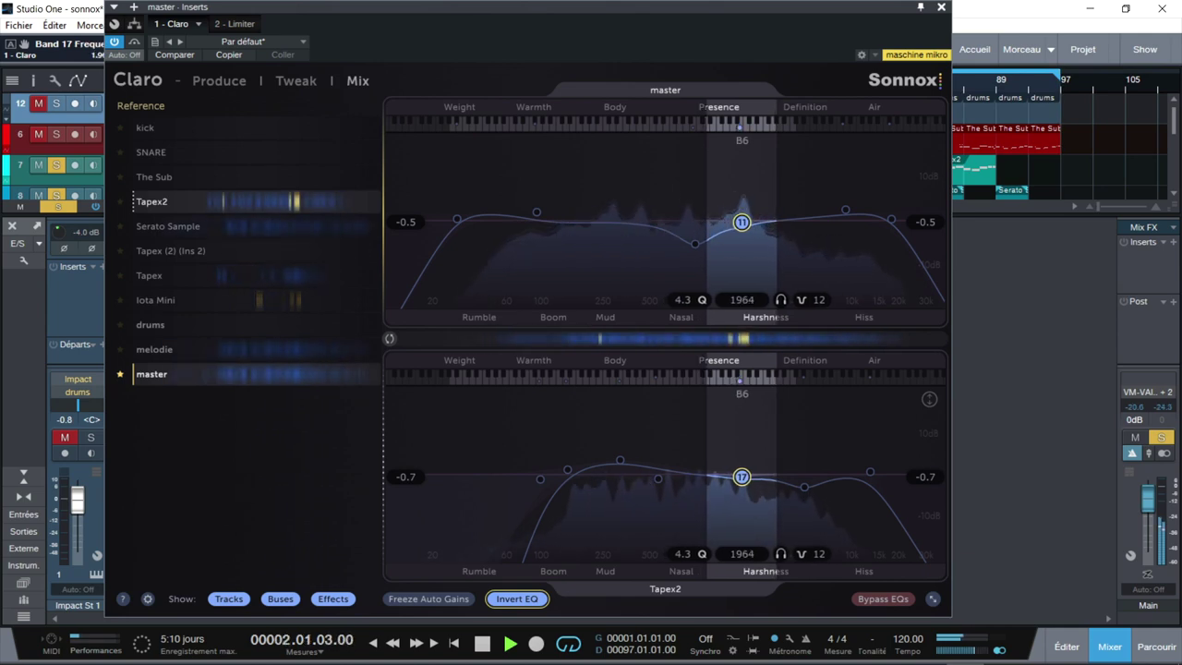
{"action": "left_click_drag", "start_coordinate": [742, 476], "coordinate": [756, 509]}
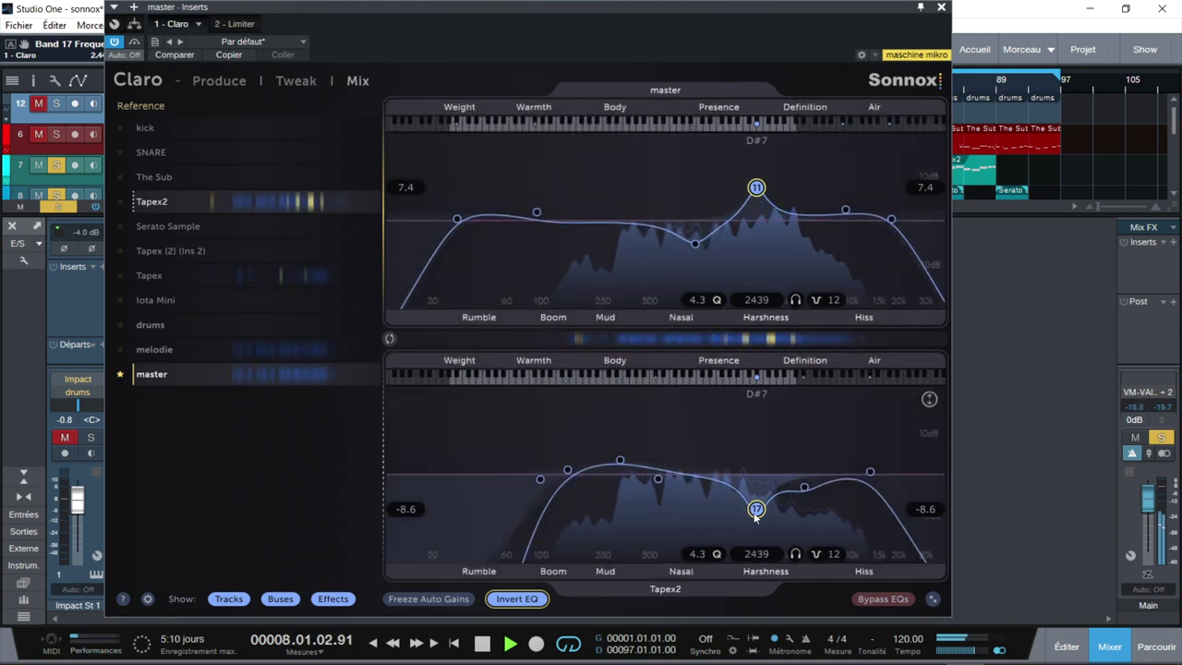
{"action": "scroll", "coordinate": [756, 509], "scroll_direction": "down", "scroll_amount": 5}
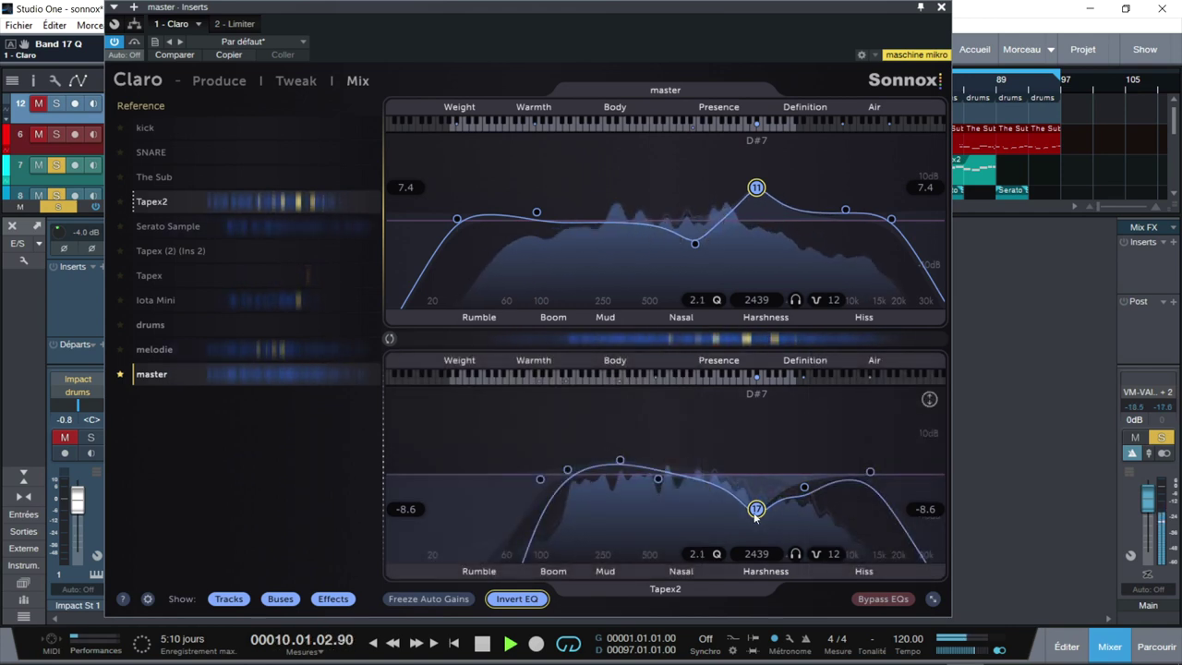
{"action": "left_click_drag", "start_coordinate": [754, 514], "coordinate": [757, 514]}
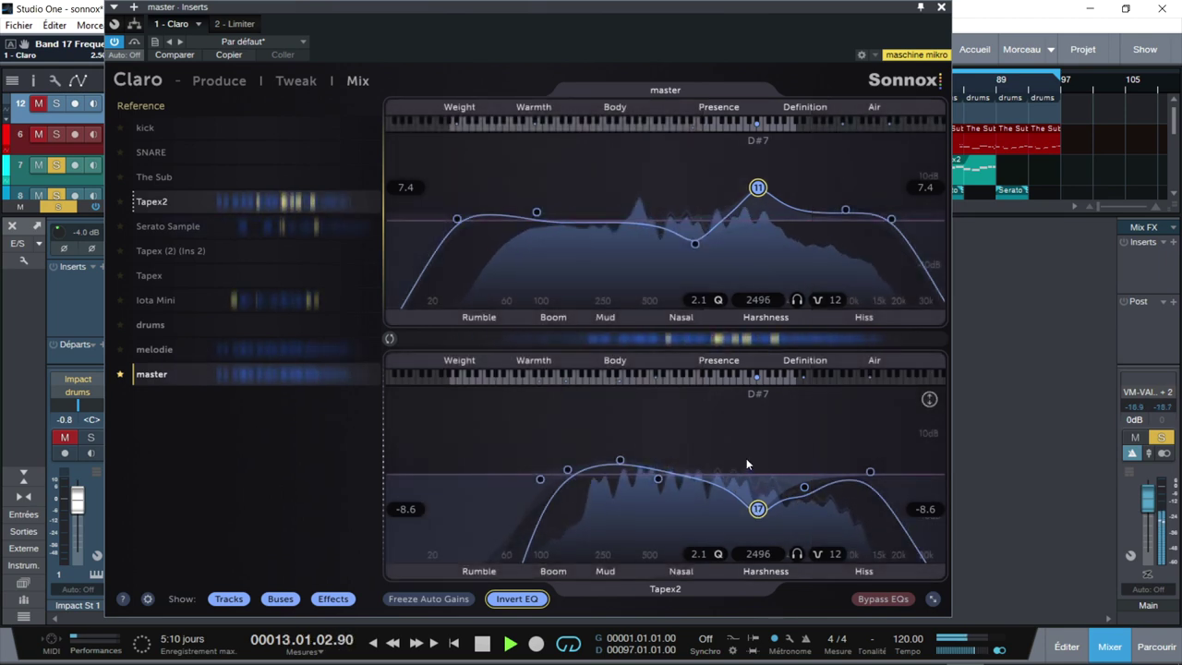
{"action": "left_click_drag", "start_coordinate": [757, 509], "coordinate": [757, 503]}
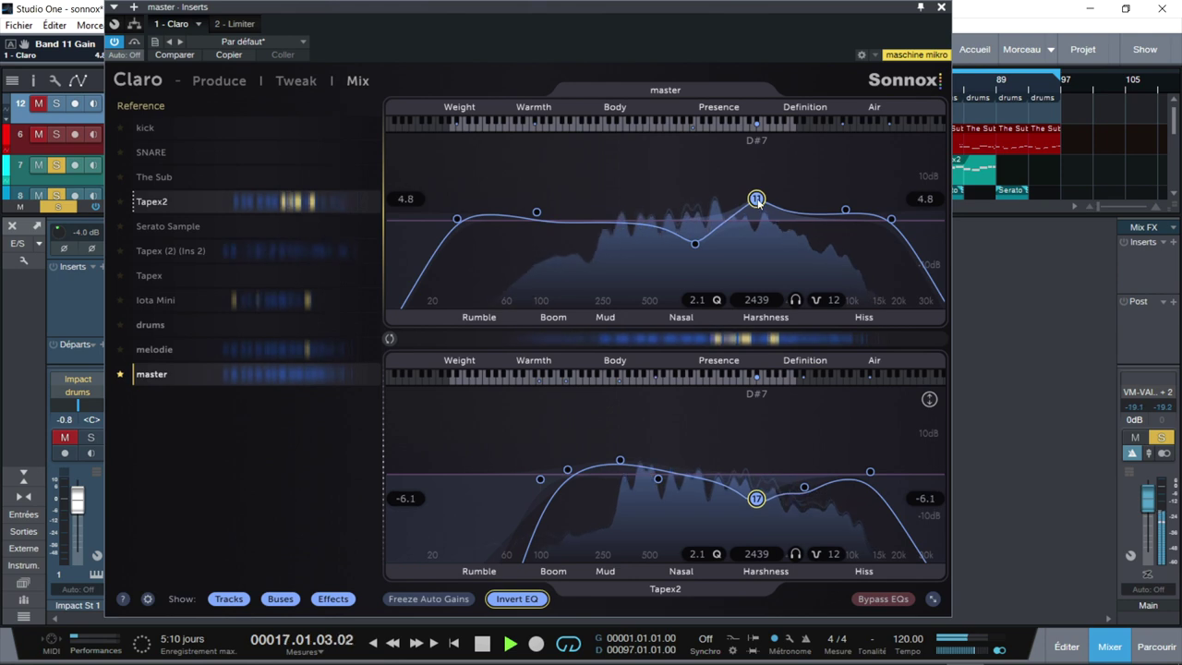
Step: Set the master's linked band 3 to -4.0 dB at 947.8 Hz, close Claro and clear all mutes and solos
{"action": "left_click", "coordinate": [694, 245]}
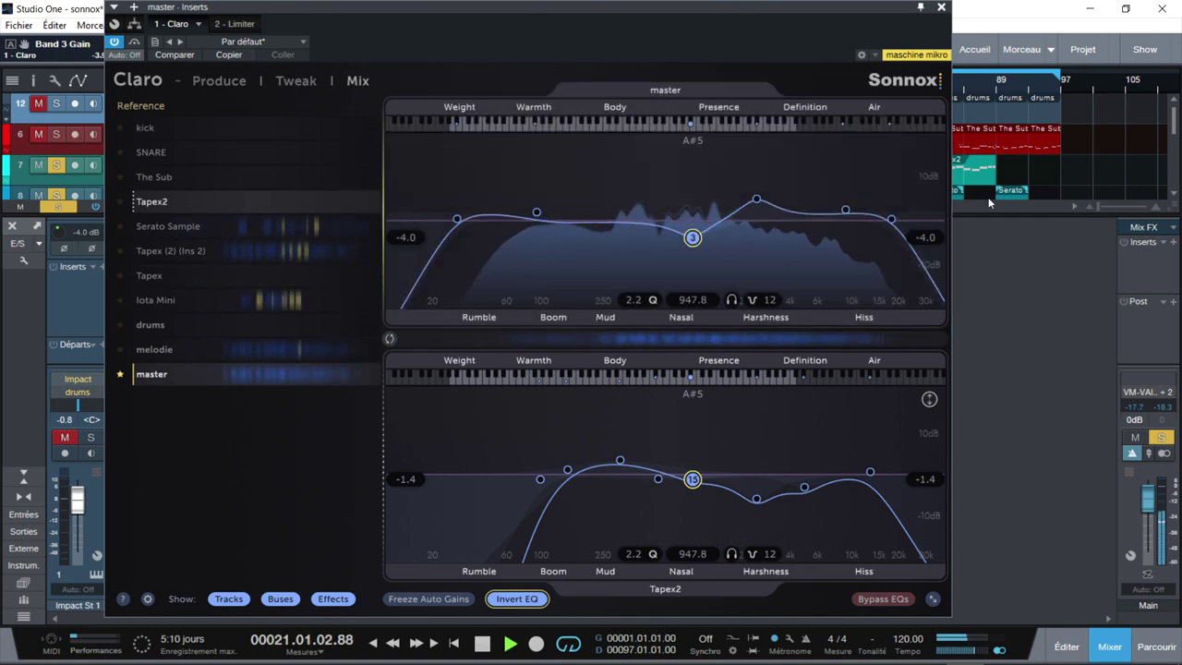
{"action": "left_click", "coordinate": [941, 6]}
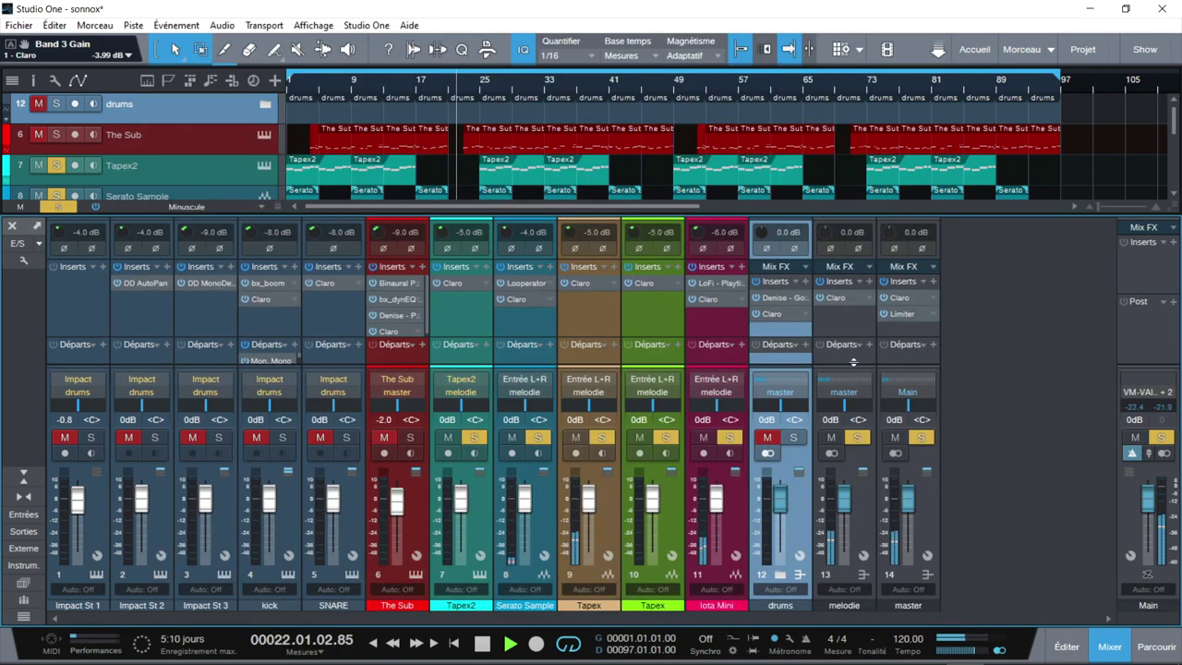
{"action": "left_click", "coordinate": [1134, 438]}
{"action": "left_click", "coordinate": [1161, 438]}
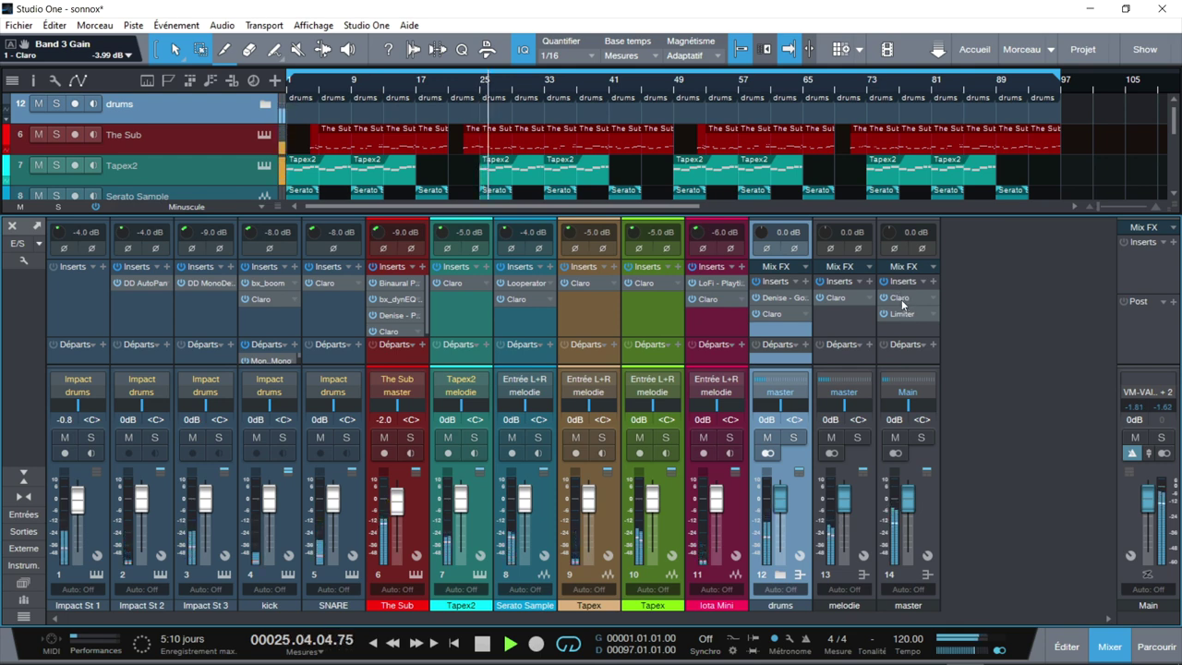
Step: In the master Claro's Tweak view, set band 11 to 5.1 dB at 2243 Hz and band 3 to -3.6 dB at 919.3 Hz
{"action": "left_click", "coordinate": [901, 299]}
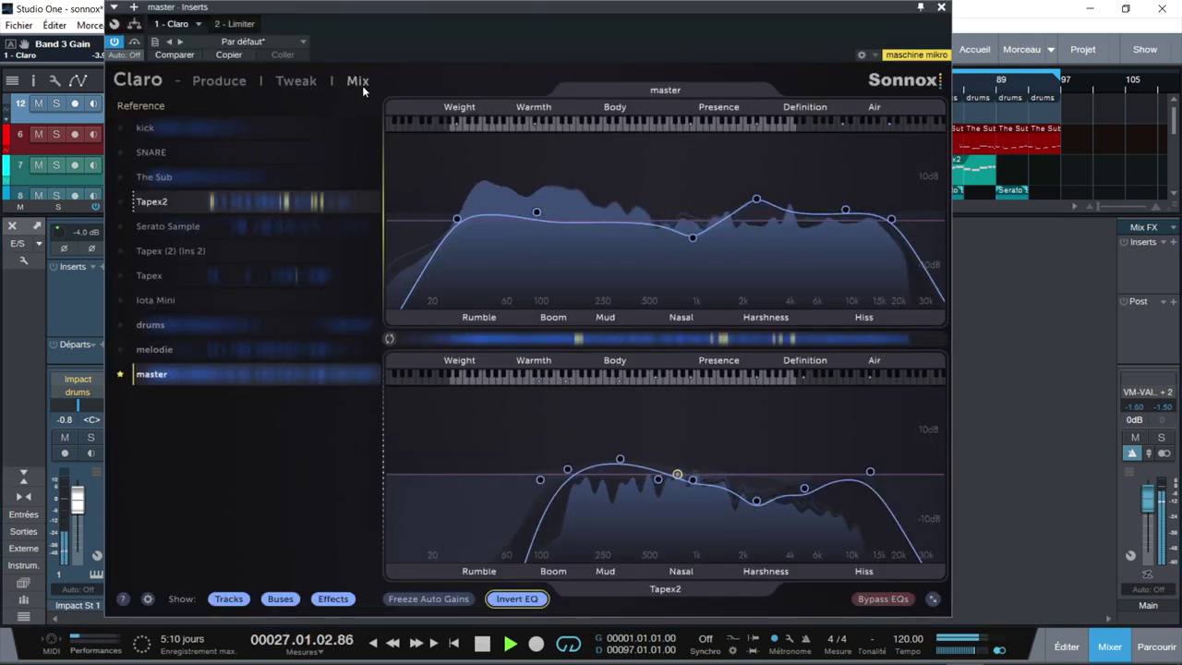
{"action": "left_click", "coordinate": [295, 80]}
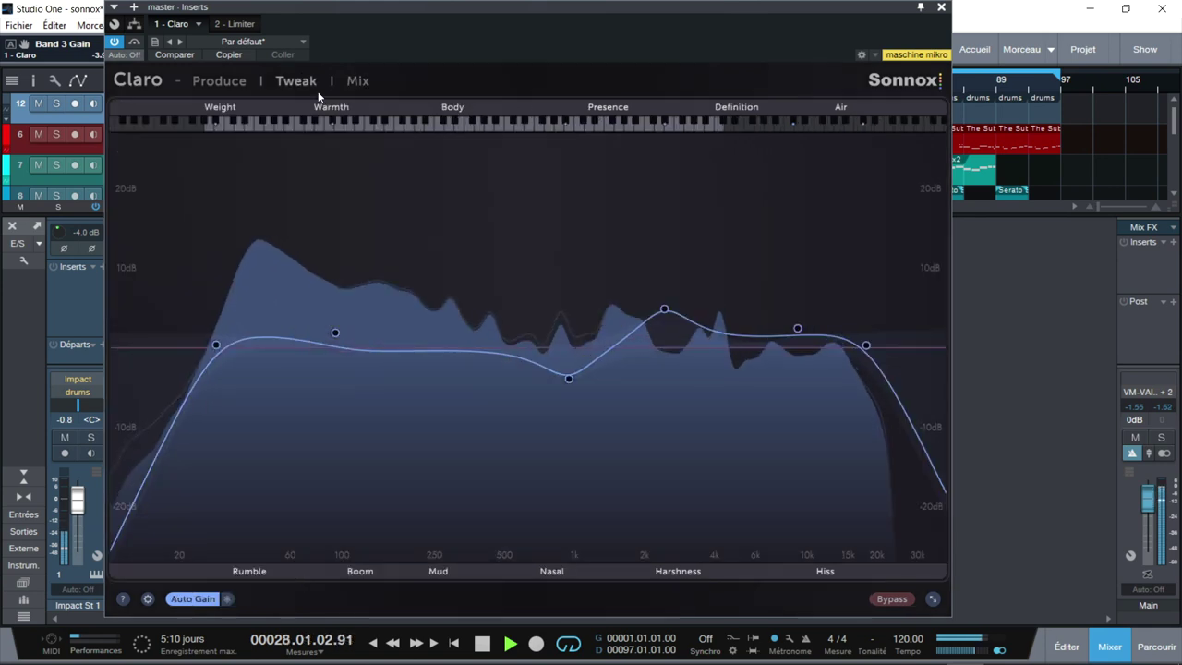
{"action": "left_click_drag", "start_coordinate": [663, 317], "coordinate": [655, 314]}
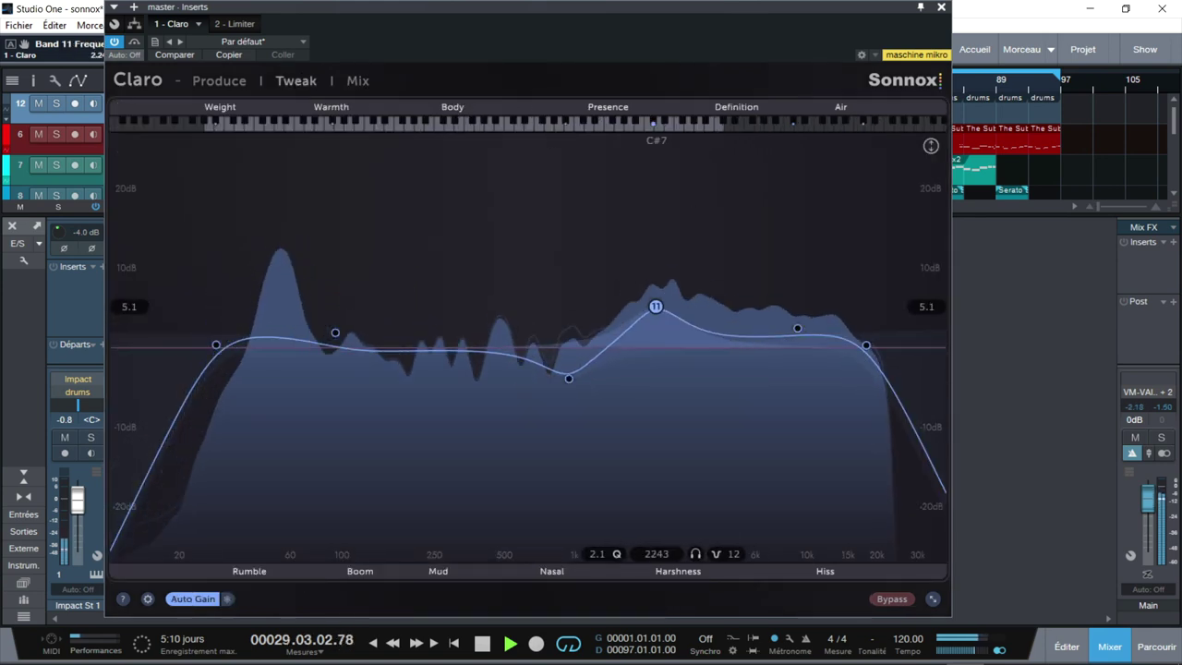
{"action": "left_click", "coordinate": [566, 378]}
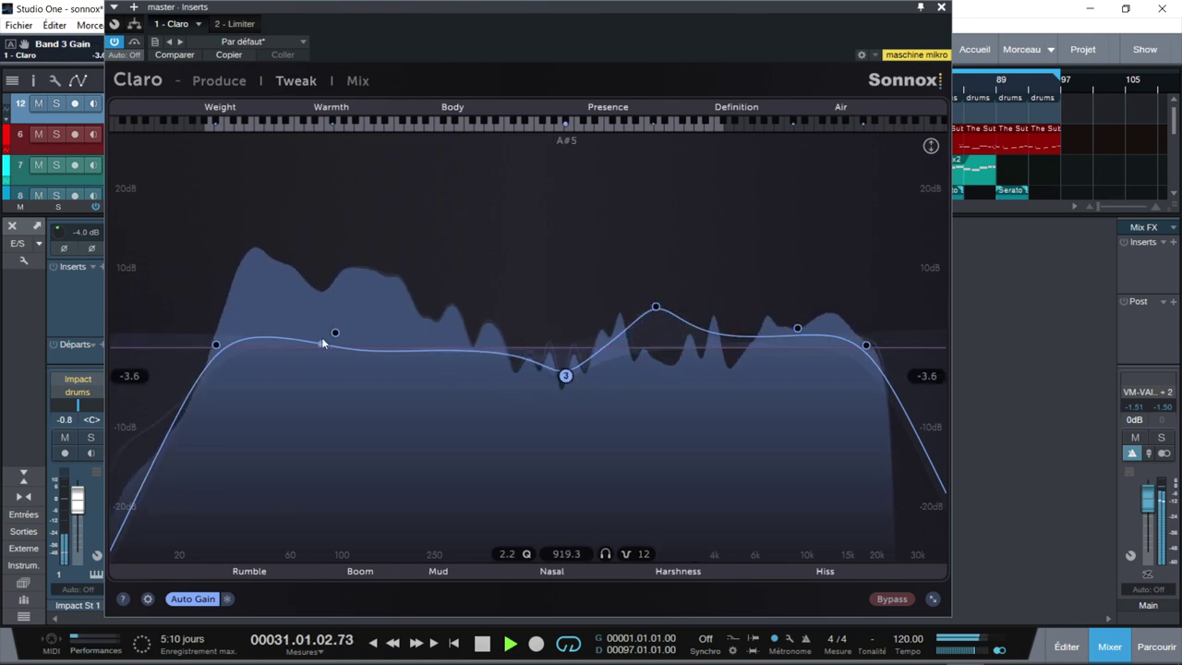
Step: Raise the master's low shelf band 2 to 2.6 dB at 99.67 Hz and shift band 3 to 884.9 Hz while auditioning it
{"action": "left_click_drag", "start_coordinate": [335, 333], "coordinate": [337, 330]}
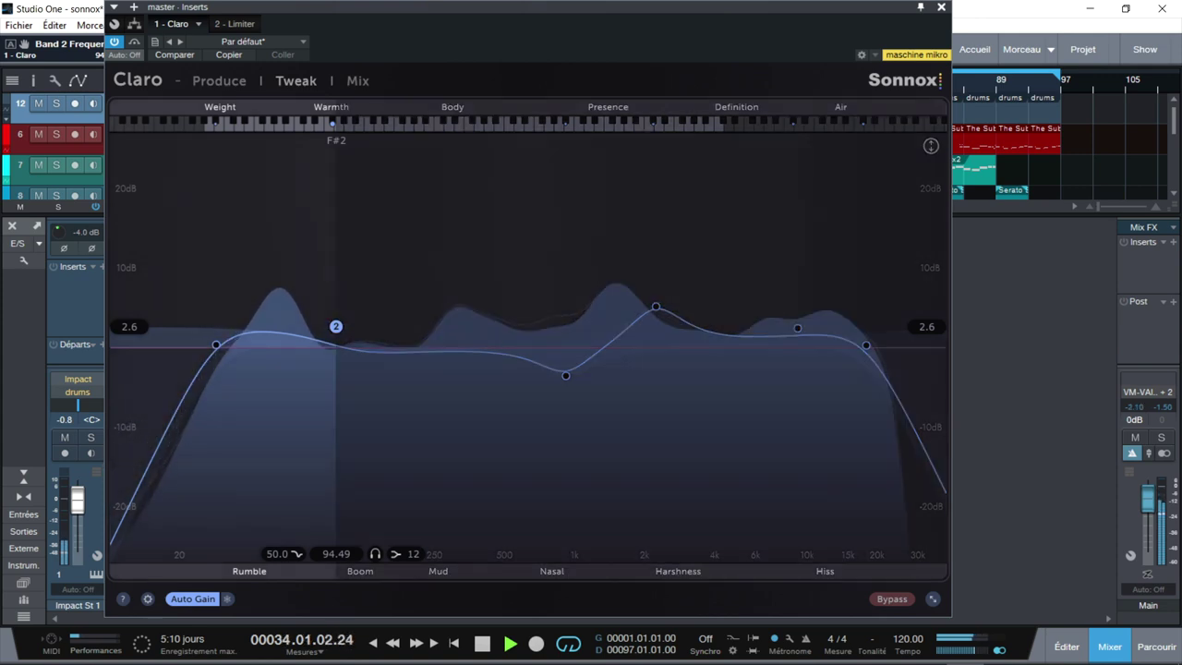
{"action": "left_click_drag", "start_coordinate": [336, 326], "coordinate": [341, 326]}
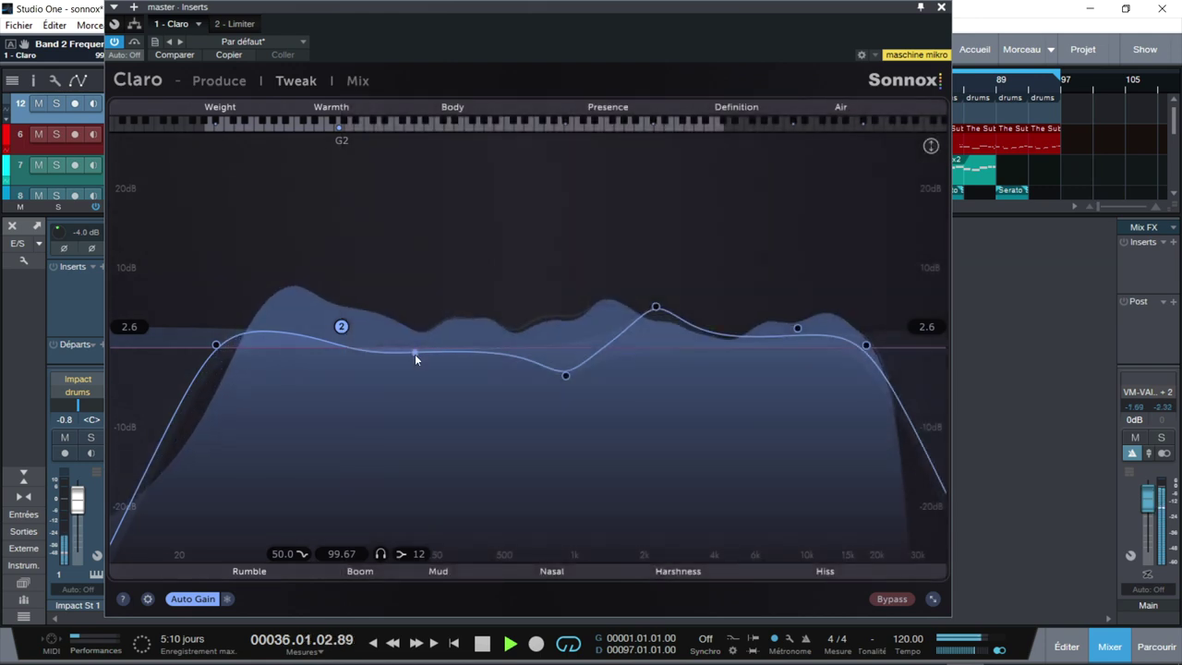
{"action": "left_click", "coordinate": [565, 374]}
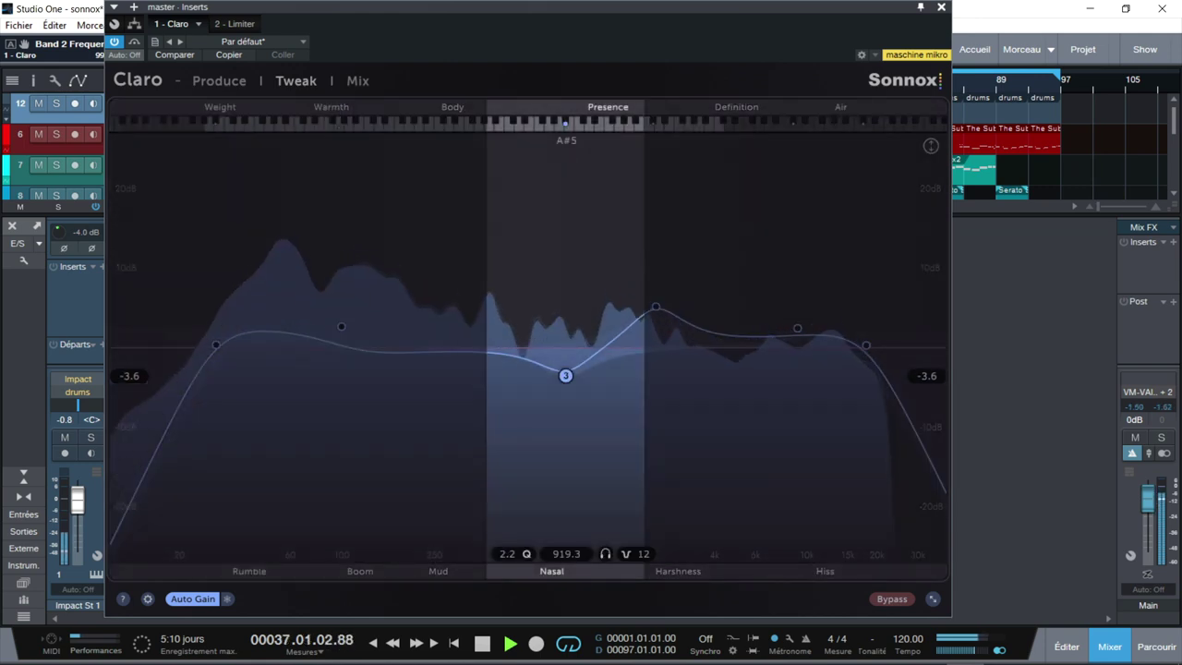
{"action": "left_click_drag", "start_coordinate": [565, 375], "coordinate": [561, 375]}
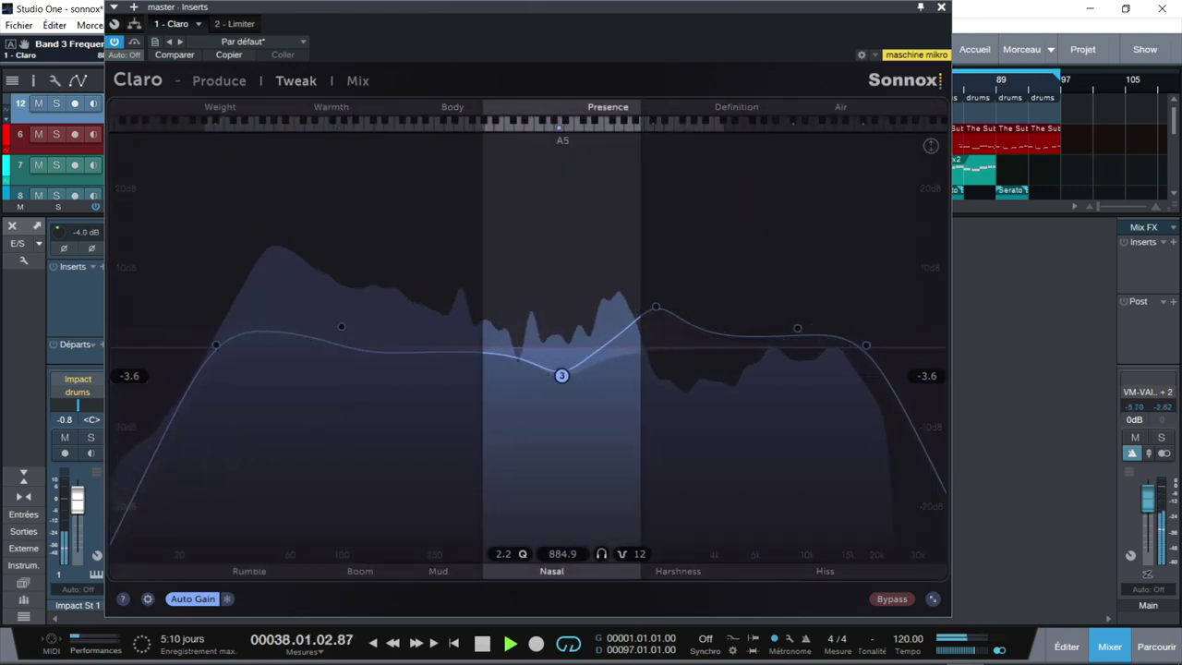
Step: Audition bands 11 and 4, move the low-pass band 5 to 19875 Hz, and set band 3 to -3.4 dB at 845.4 Hz
{"action": "left_click", "coordinate": [655, 306]}
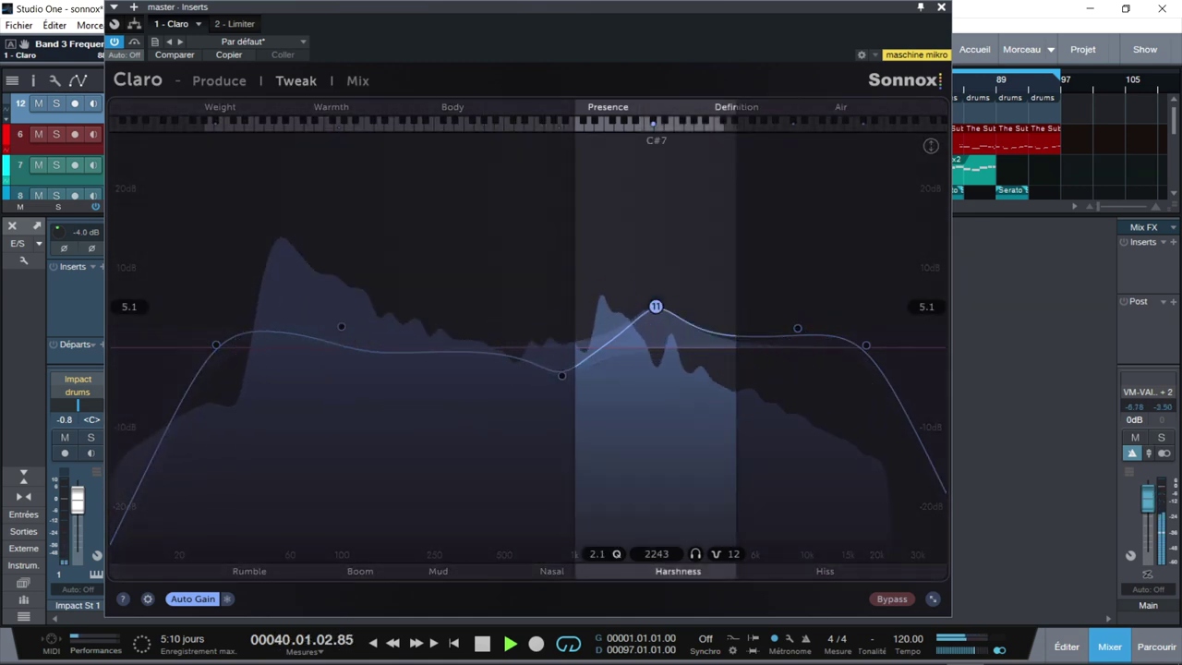
{"action": "left_click", "coordinate": [798, 328]}
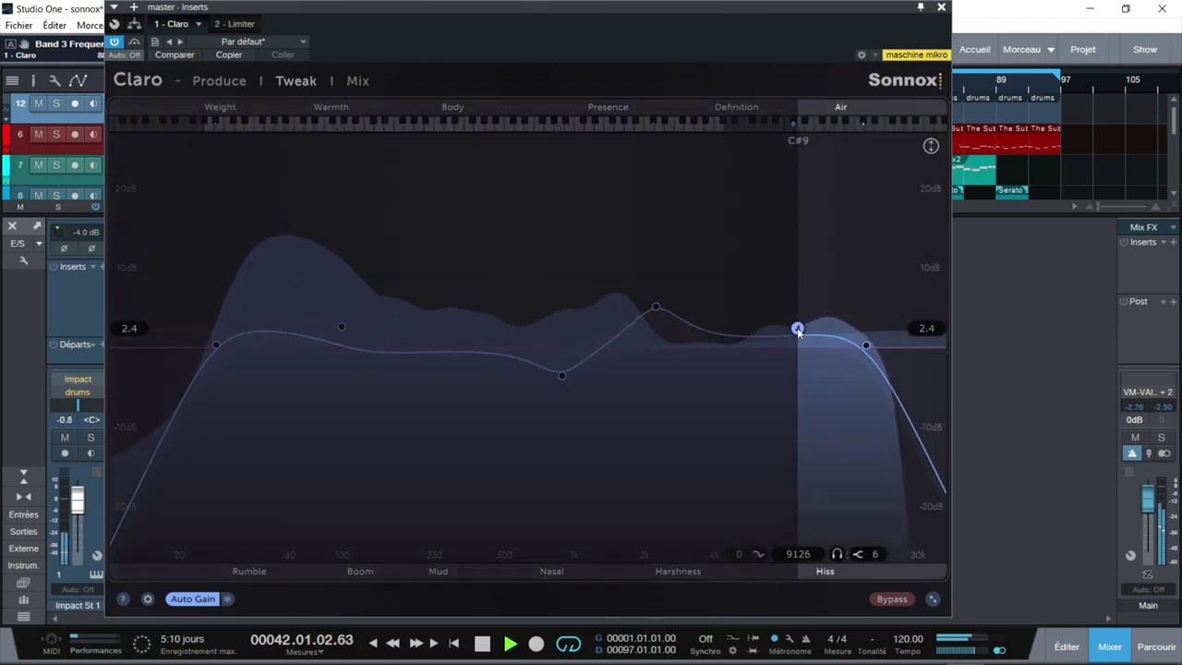
{"action": "left_click", "coordinate": [868, 345]}
{"action": "left_click_drag", "start_coordinate": [868, 345], "coordinate": [877, 344]}
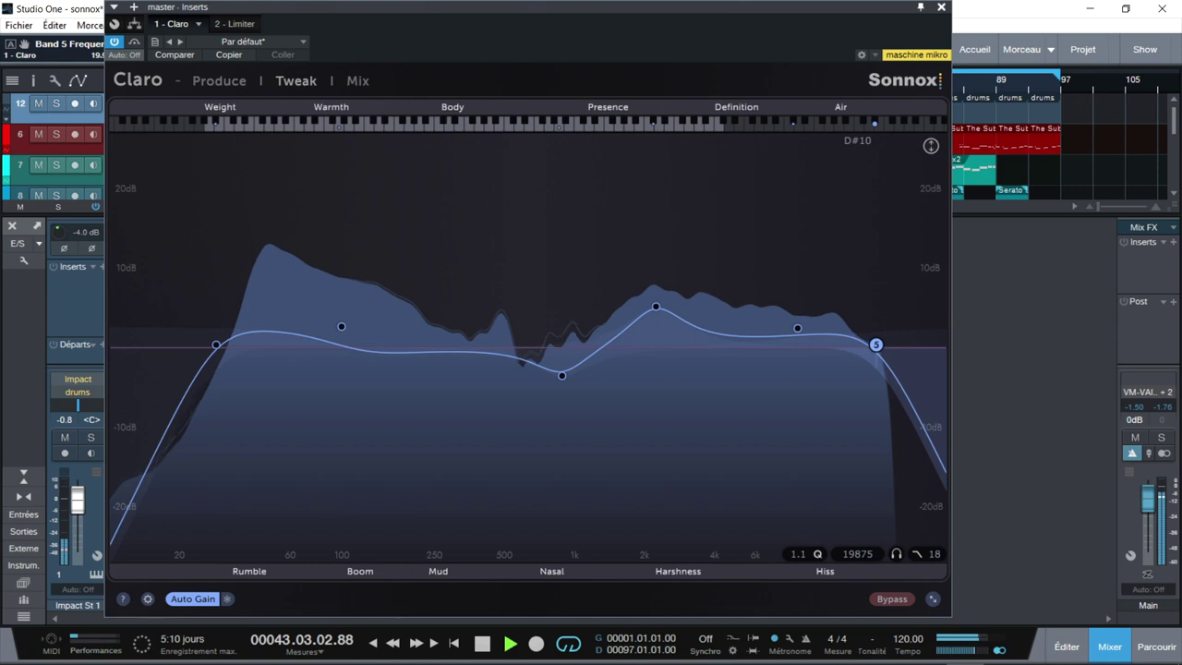
{"action": "left_click", "coordinate": [562, 375]}
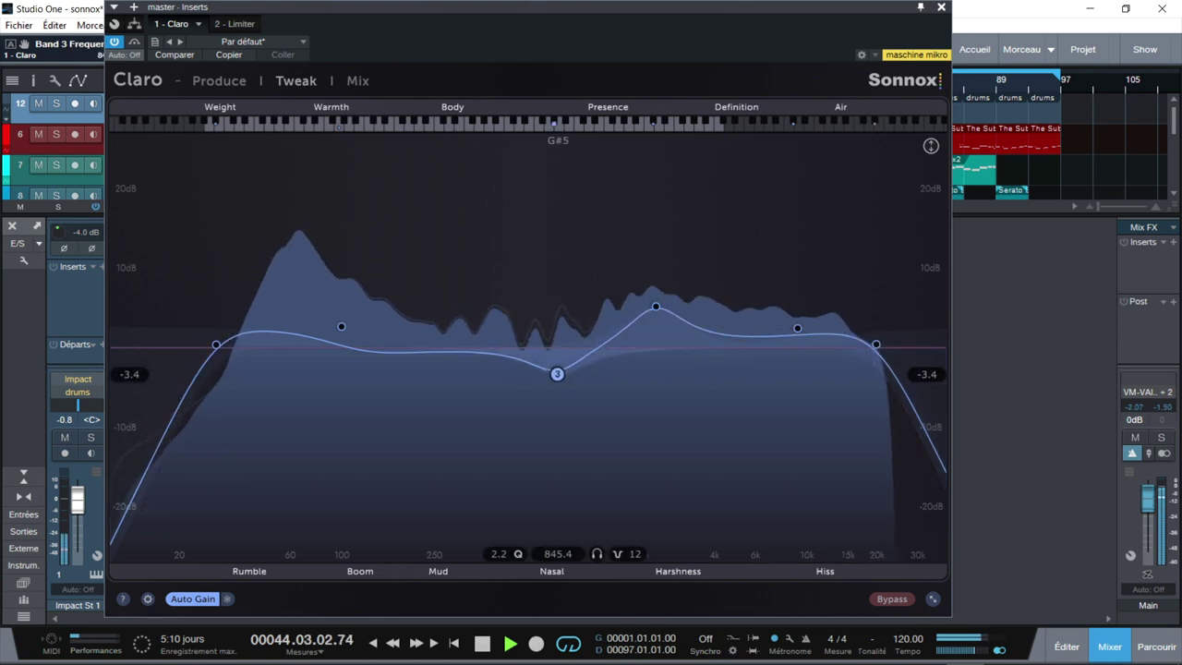
Step: In Mix view, set Tapex2's band 17 to -3.8 dB and master band 11 to 2.9 dB, both at 2103 Hz, and stop playback
{"action": "left_click", "coordinate": [356, 82]}
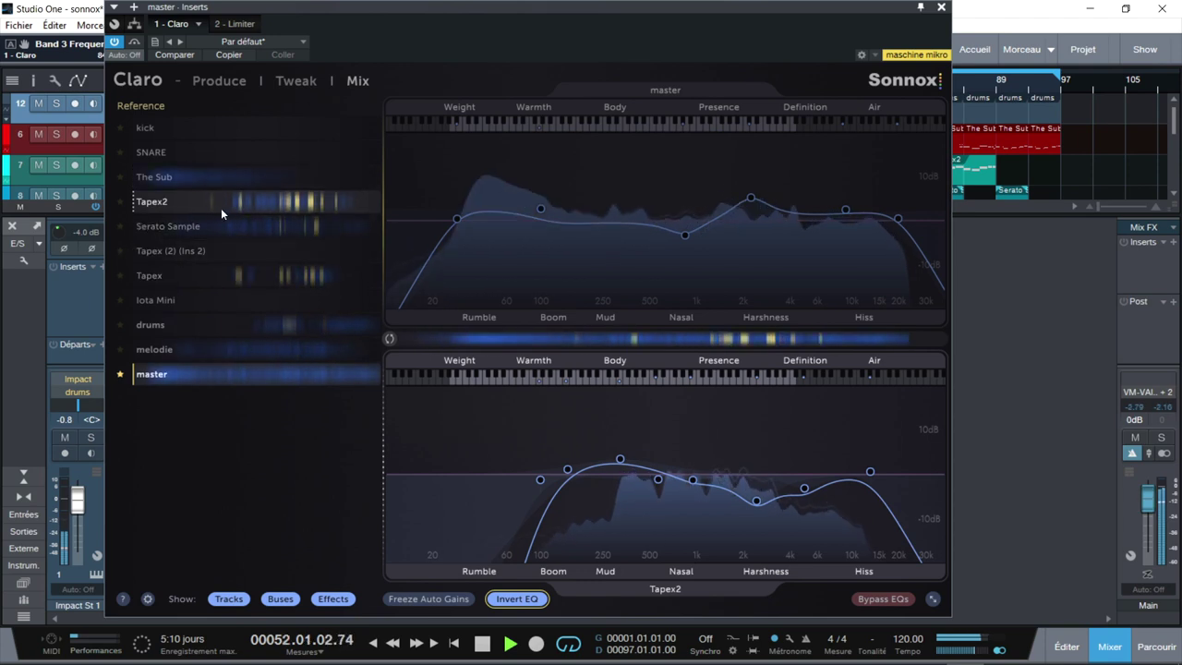
{"action": "left_click_drag", "start_coordinate": [222, 204], "coordinate": [635, 514]}
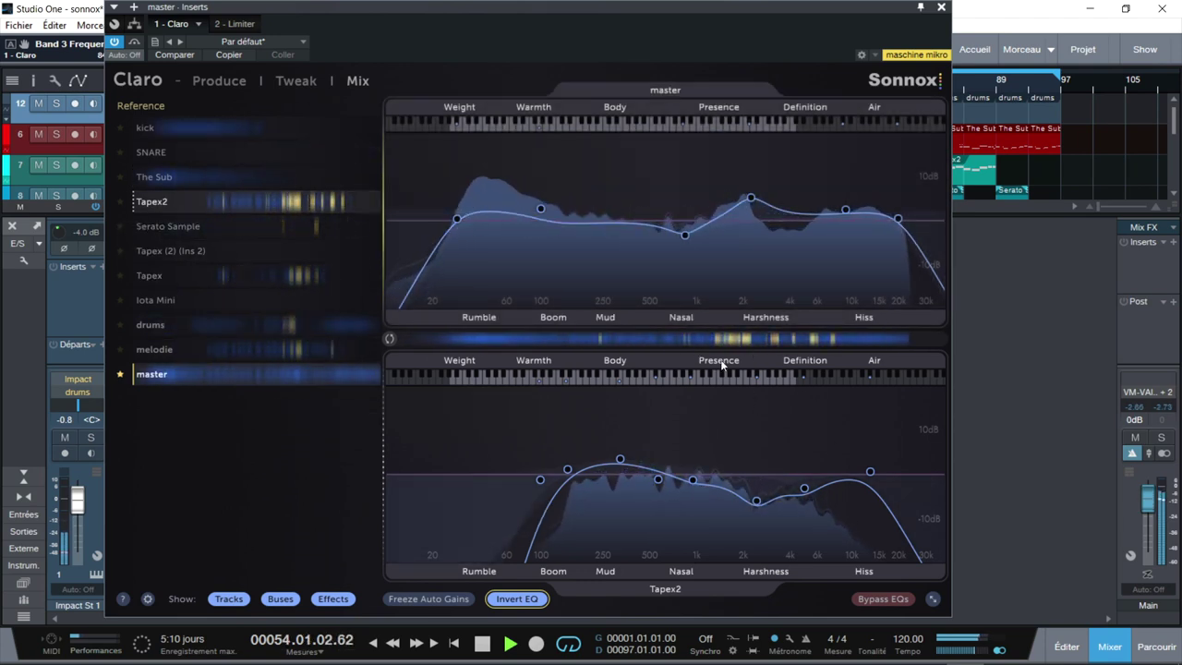
{"action": "left_click", "coordinate": [744, 500]}
{"action": "mouse_move", "coordinate": [746, 492]}
{"action": "left_mouse_down"}
{"action": "mouse_move", "coordinate": [677, 493]}
{"action": "mouse_move", "coordinate": [804, 491]}
{"action": "mouse_move", "coordinate": [802, 478]}
{"action": "mouse_move", "coordinate": [745, 490]}
{"action": "left_mouse_up"}
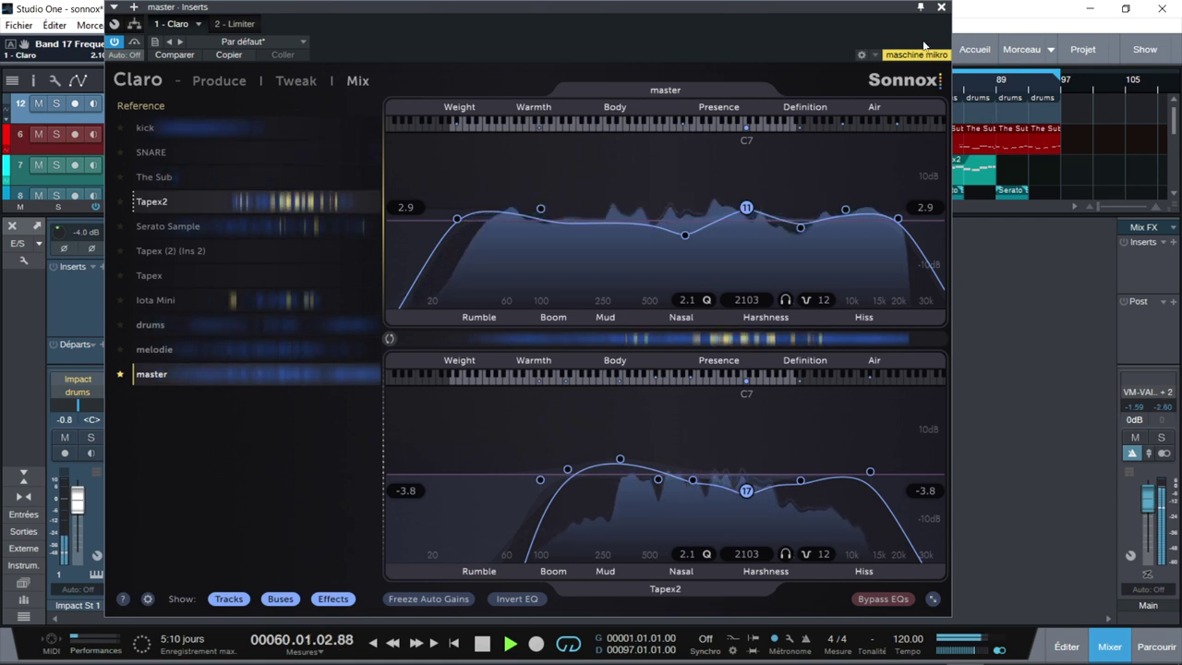
{"action": "key", "text": "space"}
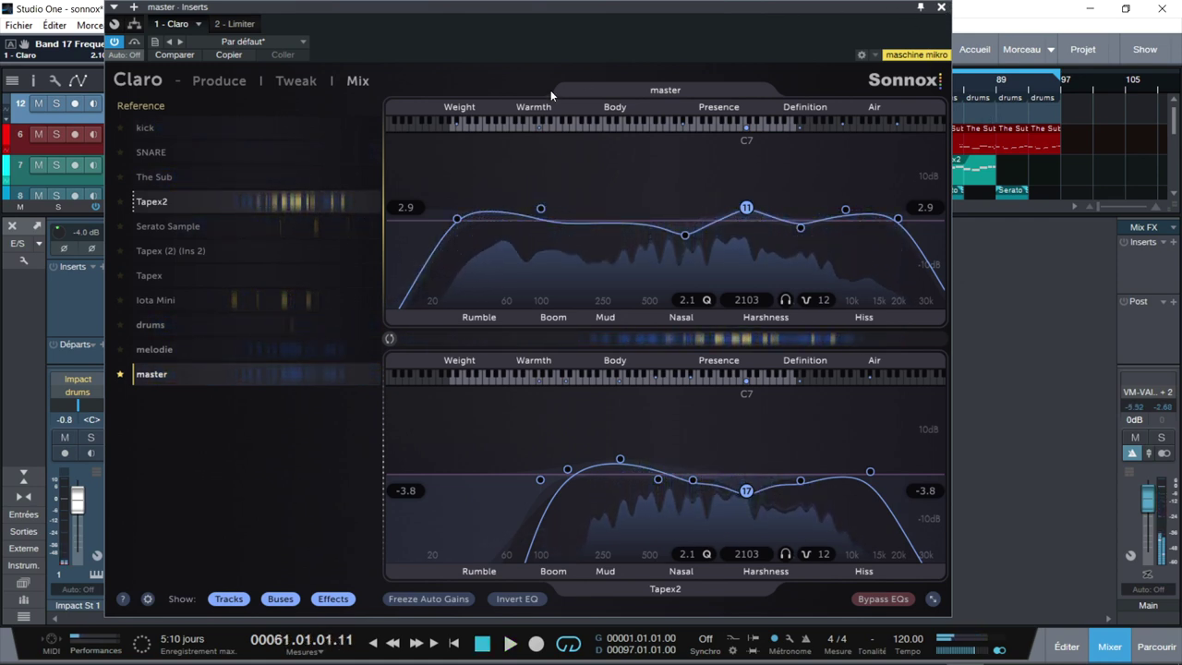
Step: Review the master EQ in Tweak and Produce views, compare the Width and Tone controls, and close the plug-in
{"action": "left_click", "coordinate": [303, 82]}
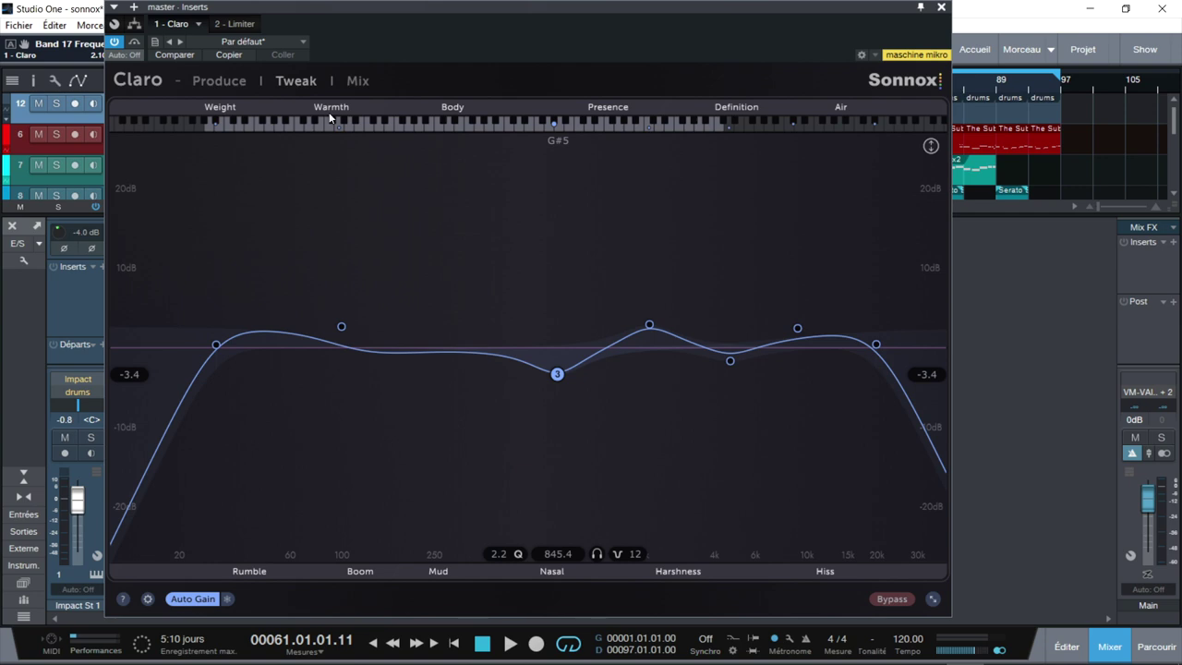
{"action": "left_click", "coordinate": [219, 81]}
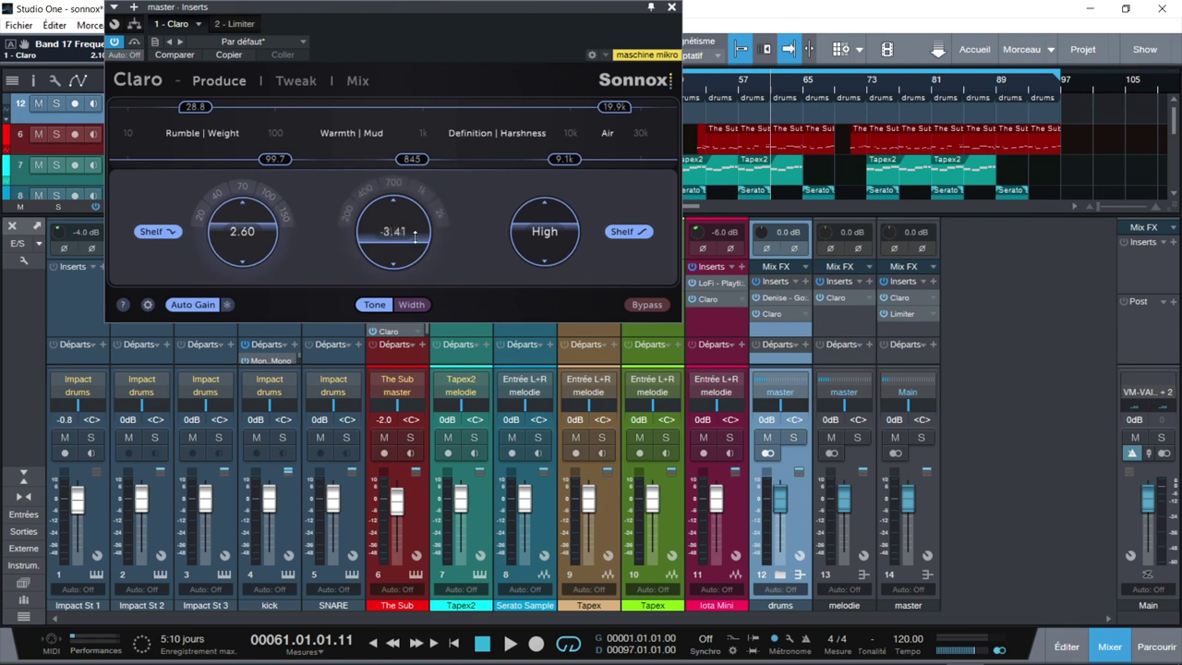
{"action": "left_click", "coordinate": [412, 307]}
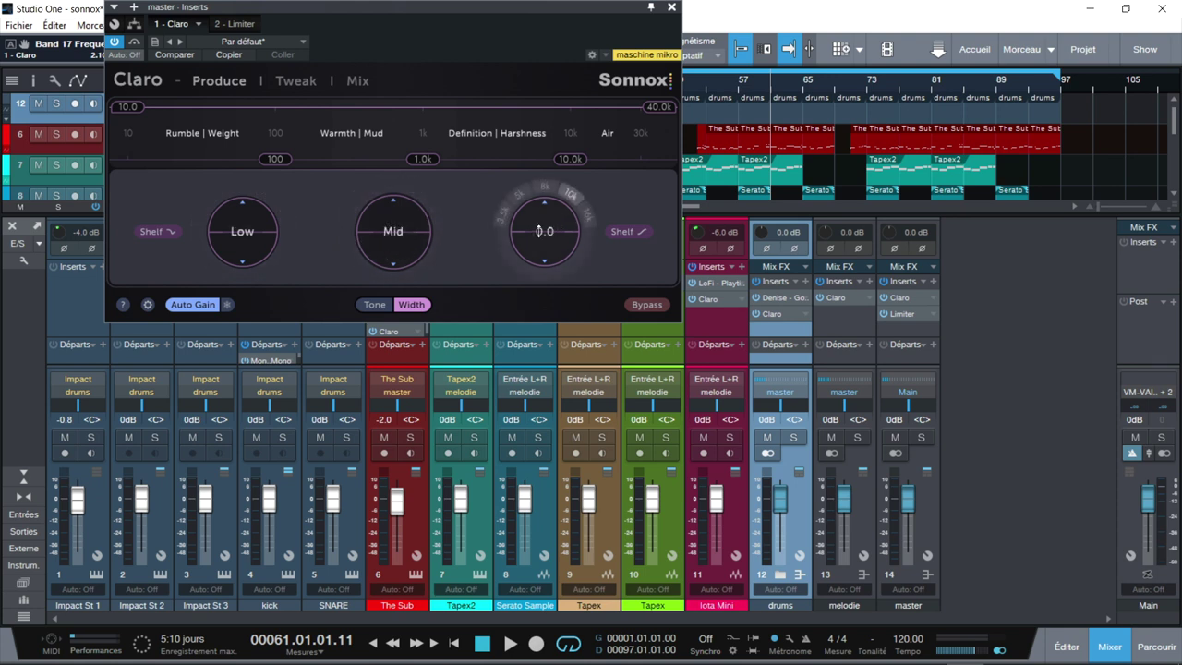
{"action": "left_click", "coordinate": [372, 304]}
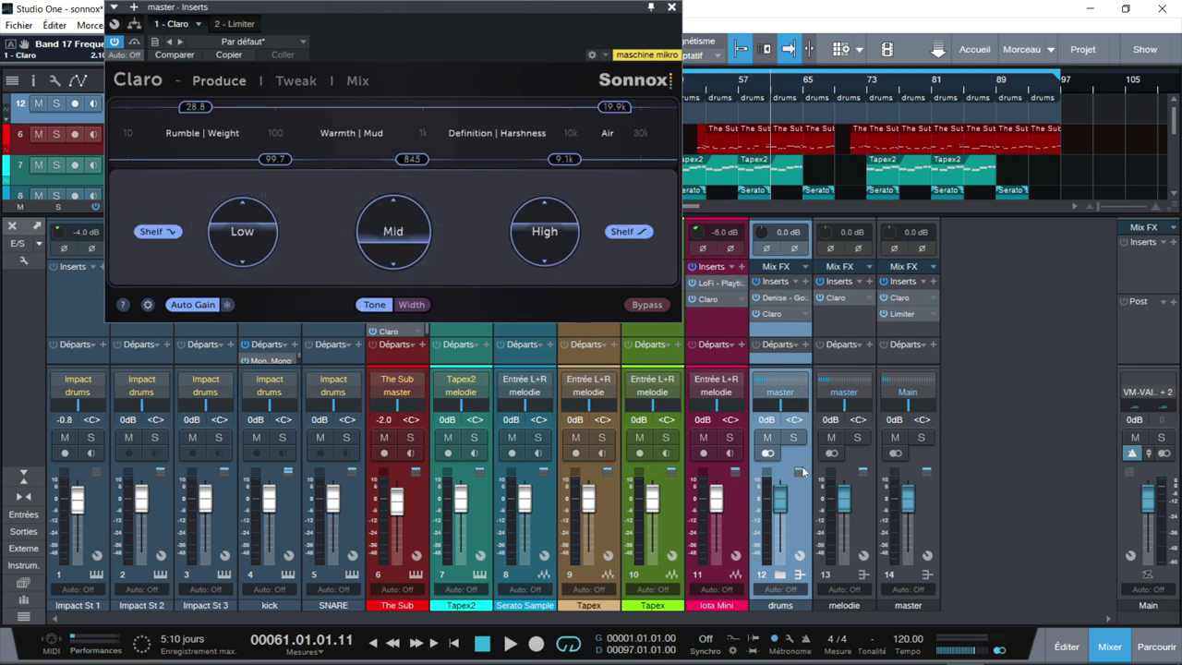
{"action": "left_click", "coordinate": [671, 7]}
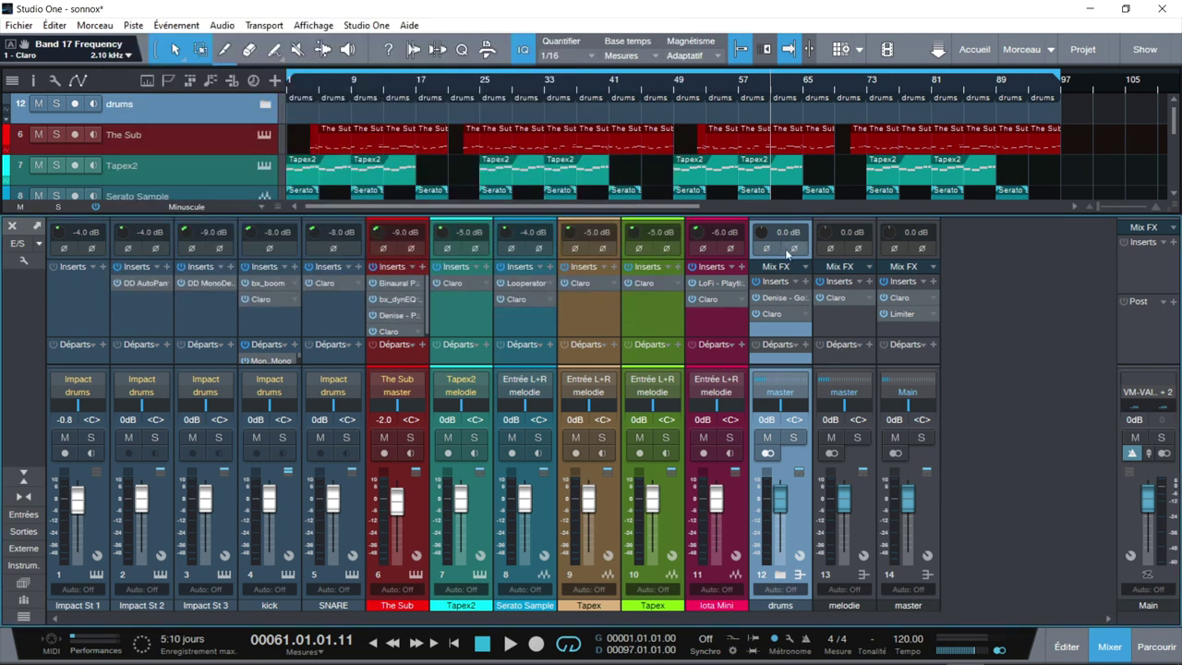
Step: Solo the drums bus and, in its Claro's Produce view, bring Mid to just below 0 dB and High to 1.55 dB
{"action": "left_click", "coordinate": [793, 438]}
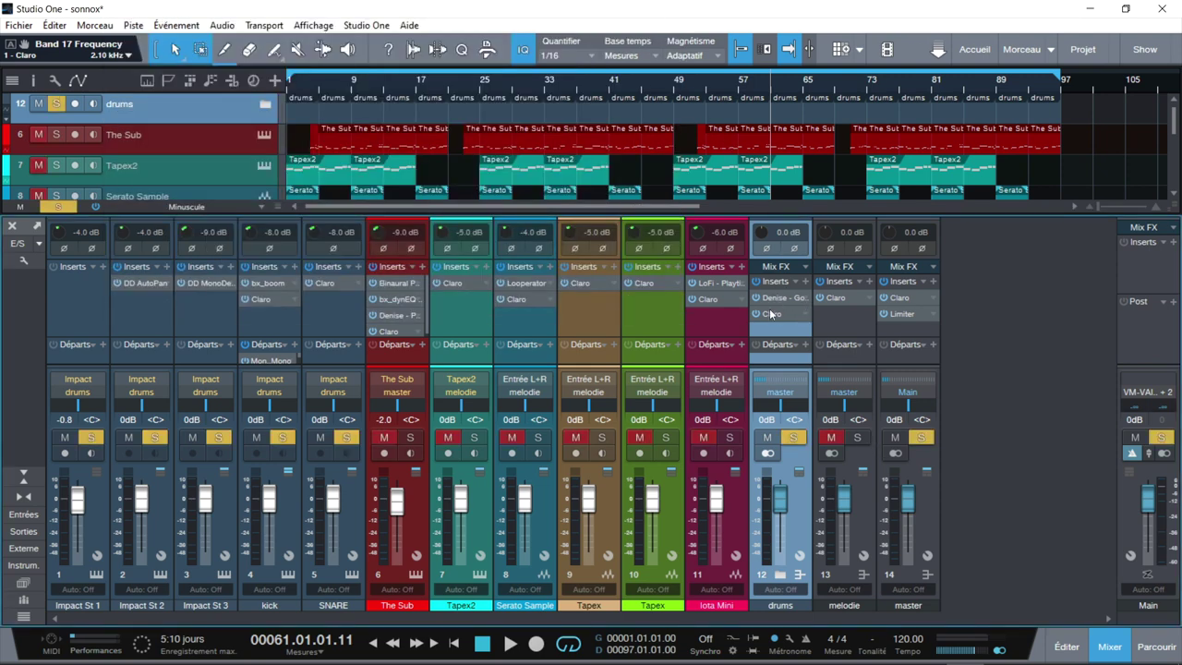
{"action": "left_click", "coordinate": [771, 314]}
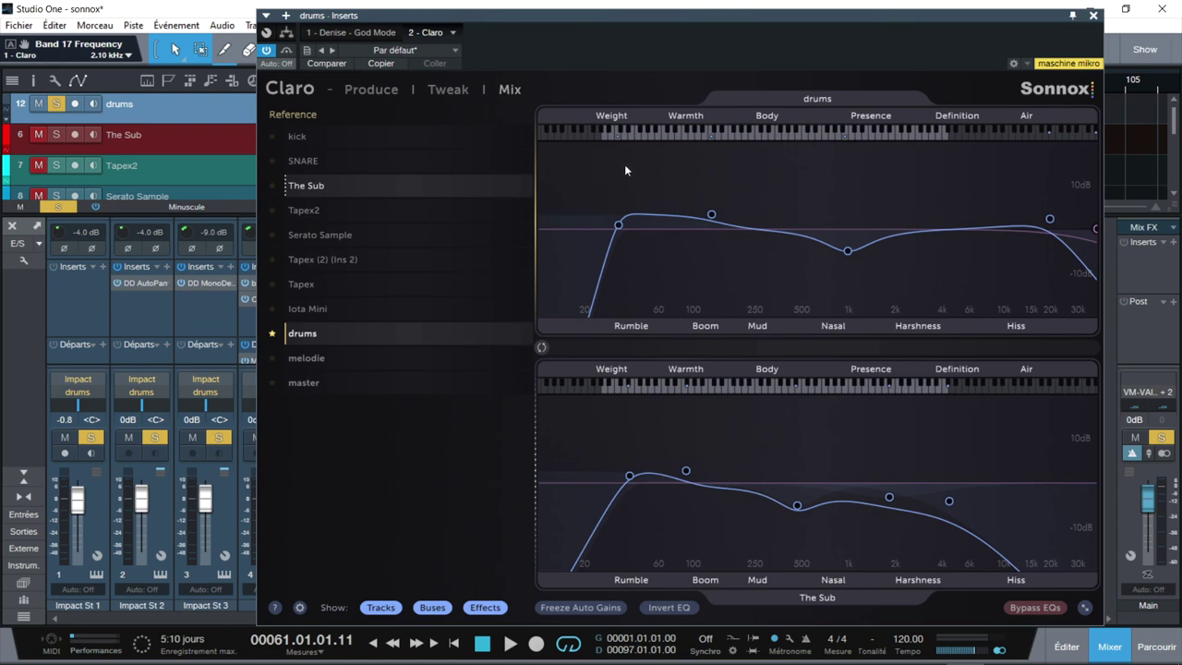
{"action": "left_click", "coordinate": [375, 90]}
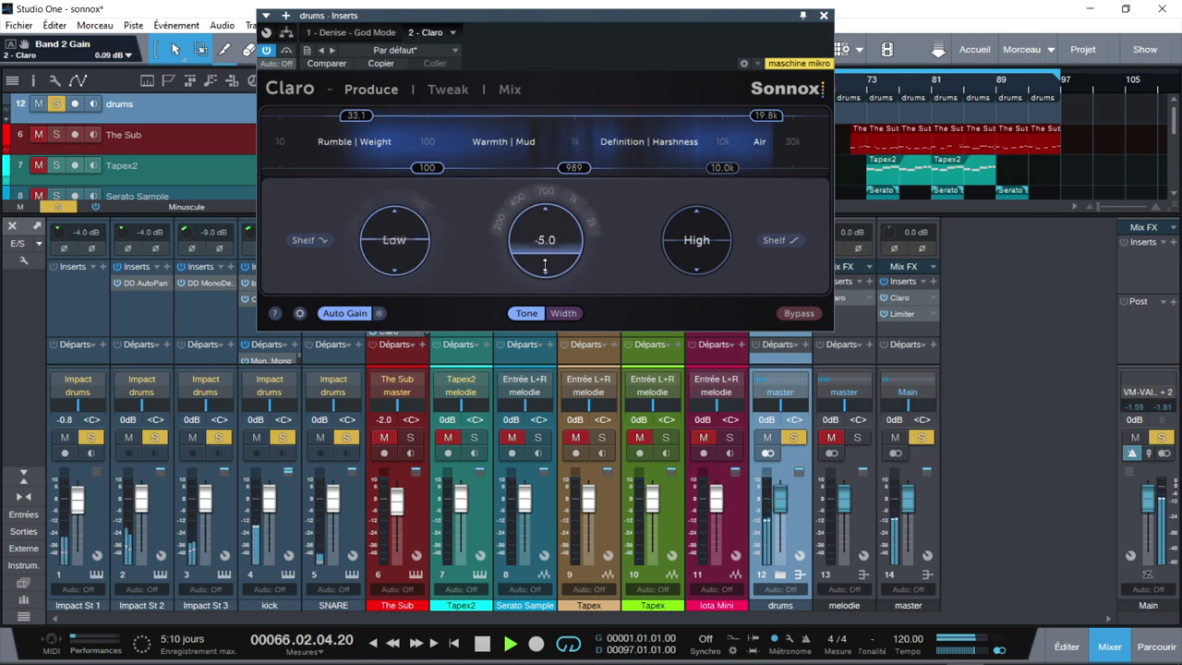
{"action": "left_click_drag", "start_coordinate": [544, 266], "coordinate": [544, 240]}
{"action": "left_click_drag", "start_coordinate": [696, 240], "coordinate": [696, 236]}
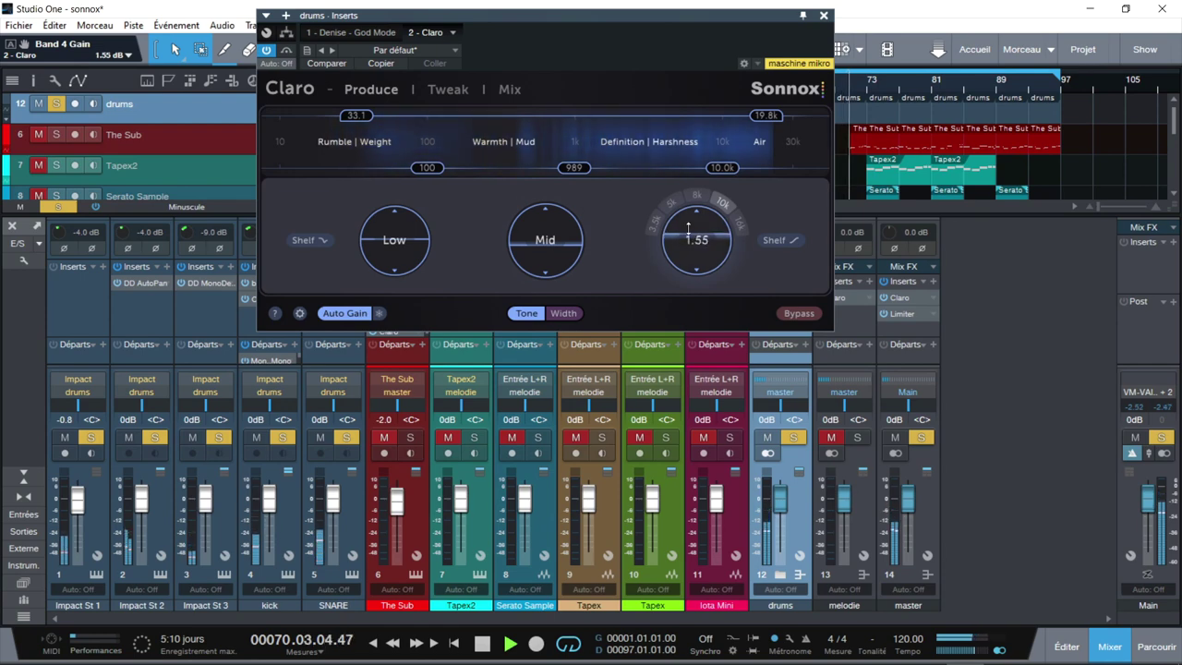
Step: In Tweak view, move the drums' width low-pass band 10 to 26502 Hz and deepen band 3 to about -12 dB near 850 Hz
{"action": "left_click", "coordinate": [447, 89]}
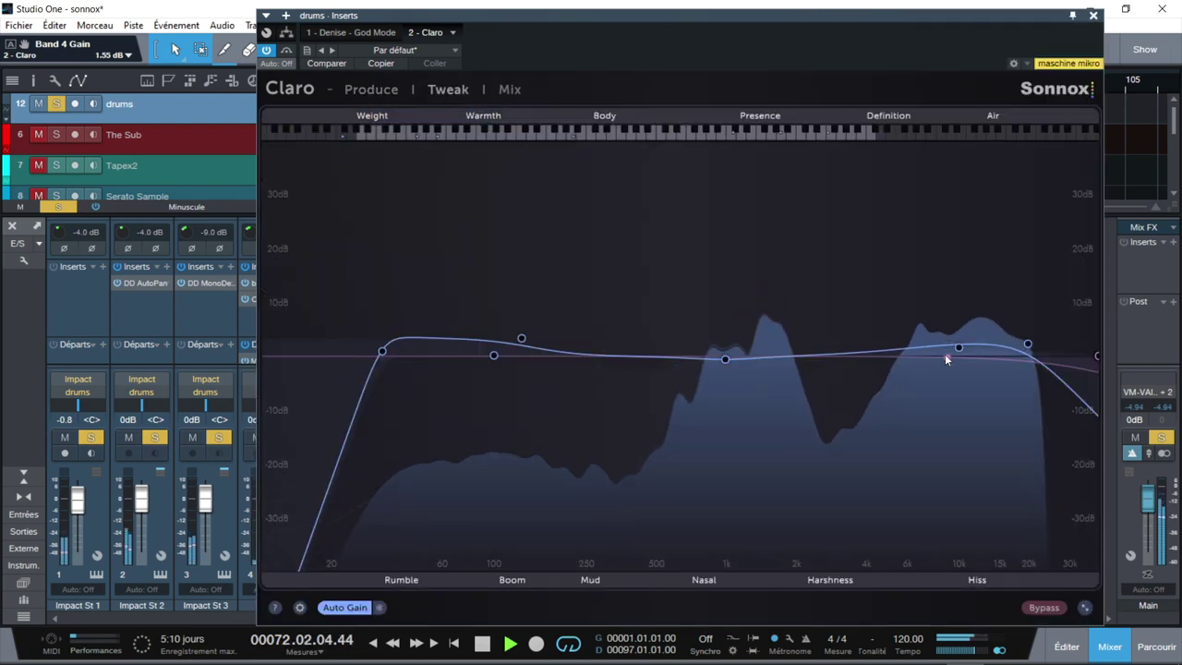
{"action": "left_click_drag", "start_coordinate": [1098, 354], "coordinate": [1062, 356]}
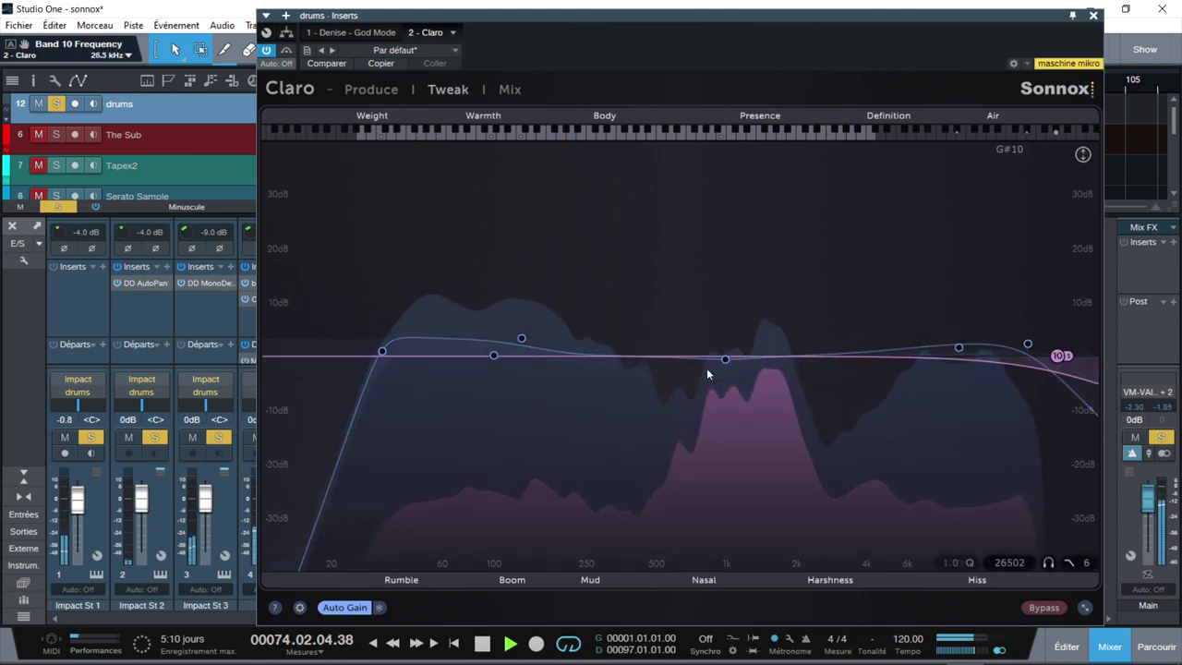
{"action": "left_click_drag", "start_coordinate": [725, 359], "coordinate": [708, 410]}
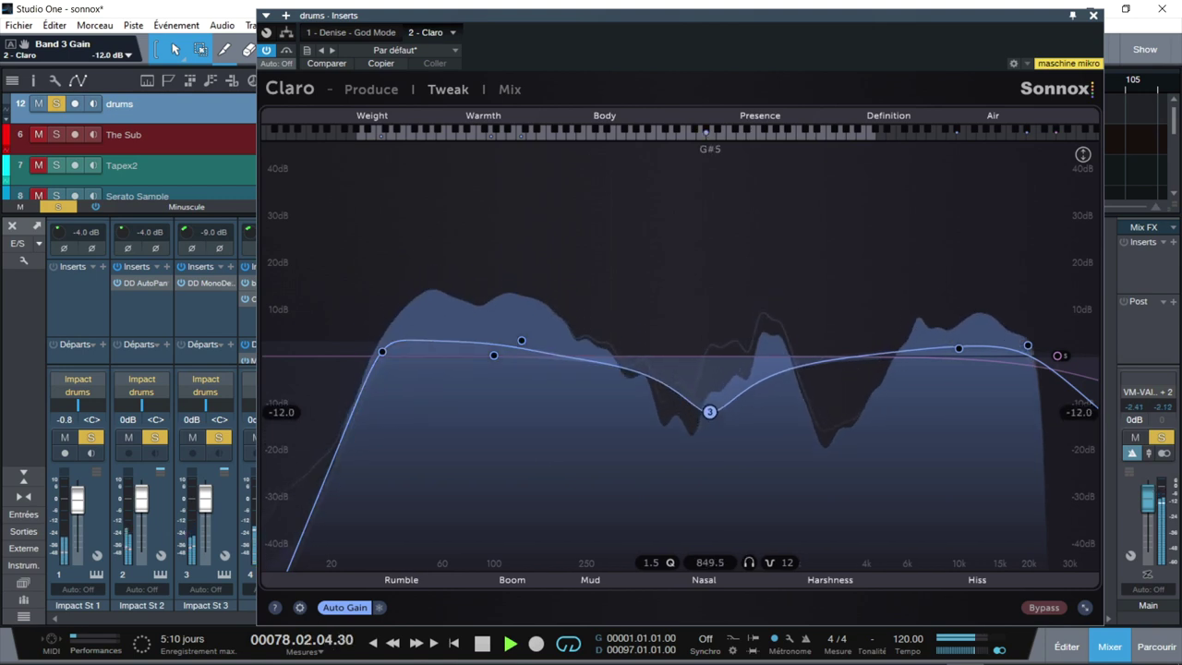
Step: Lower the drums' high-pass band 1 to 29.31 Hz and return through Mix to the Produce view with playback stopped
{"action": "left_click_drag", "start_coordinate": [381, 352], "coordinate": [369, 352]}
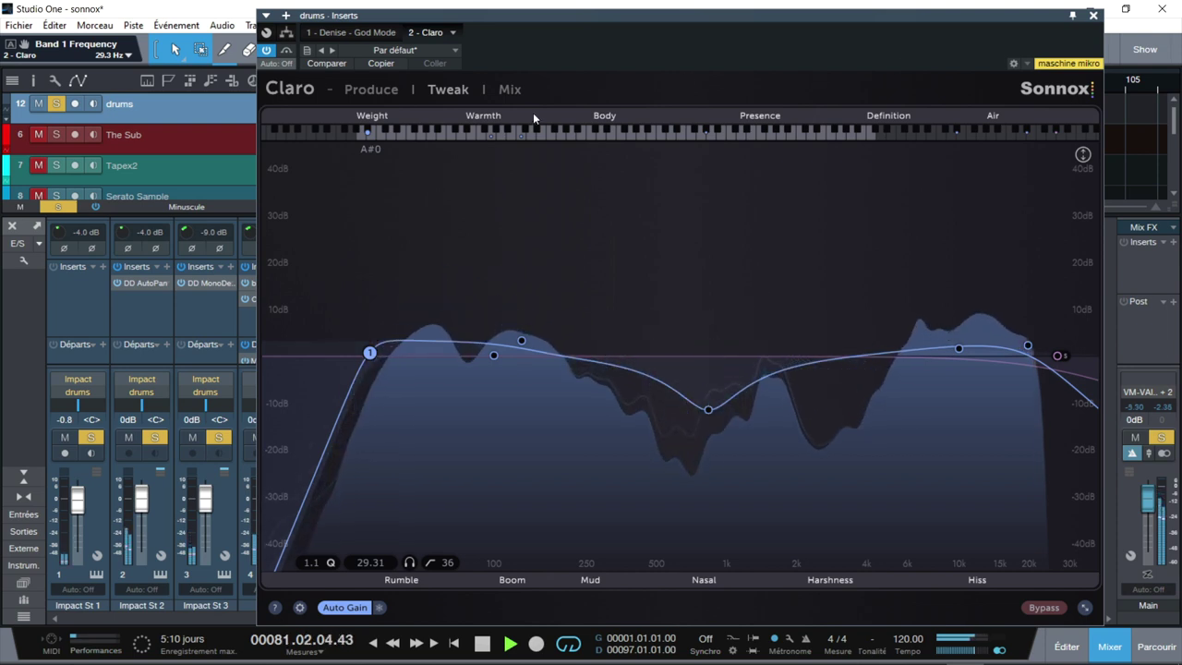
{"action": "key", "text": "space"}
{"action": "left_click", "coordinate": [509, 89]}
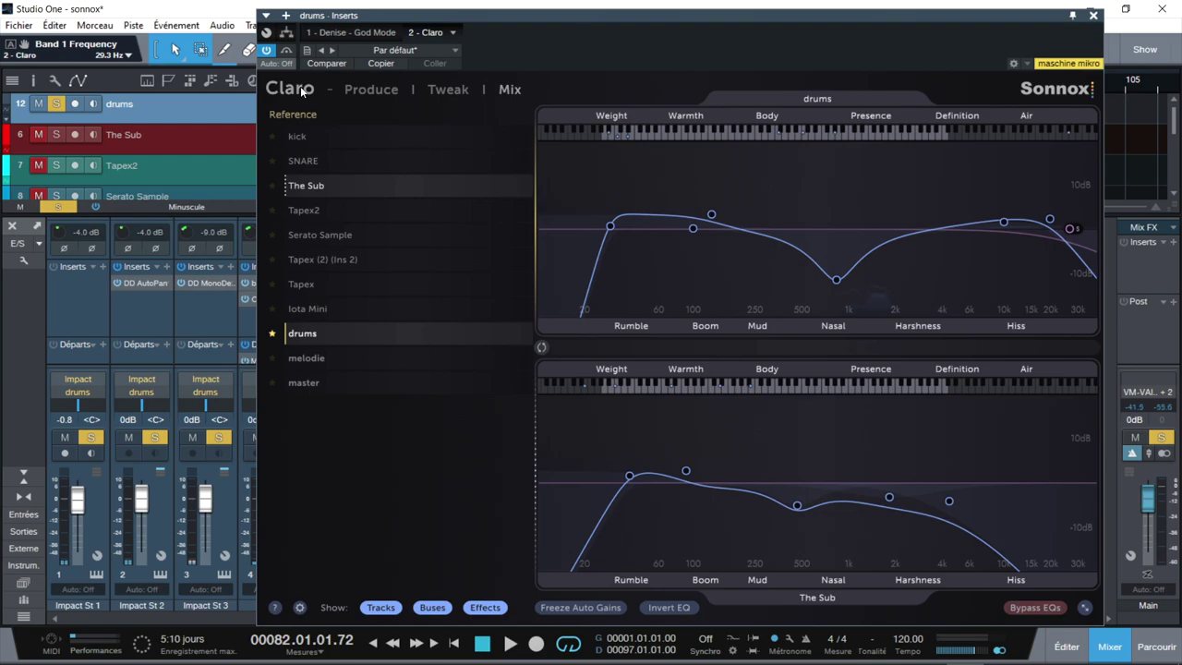
{"action": "left_click", "coordinate": [369, 90]}
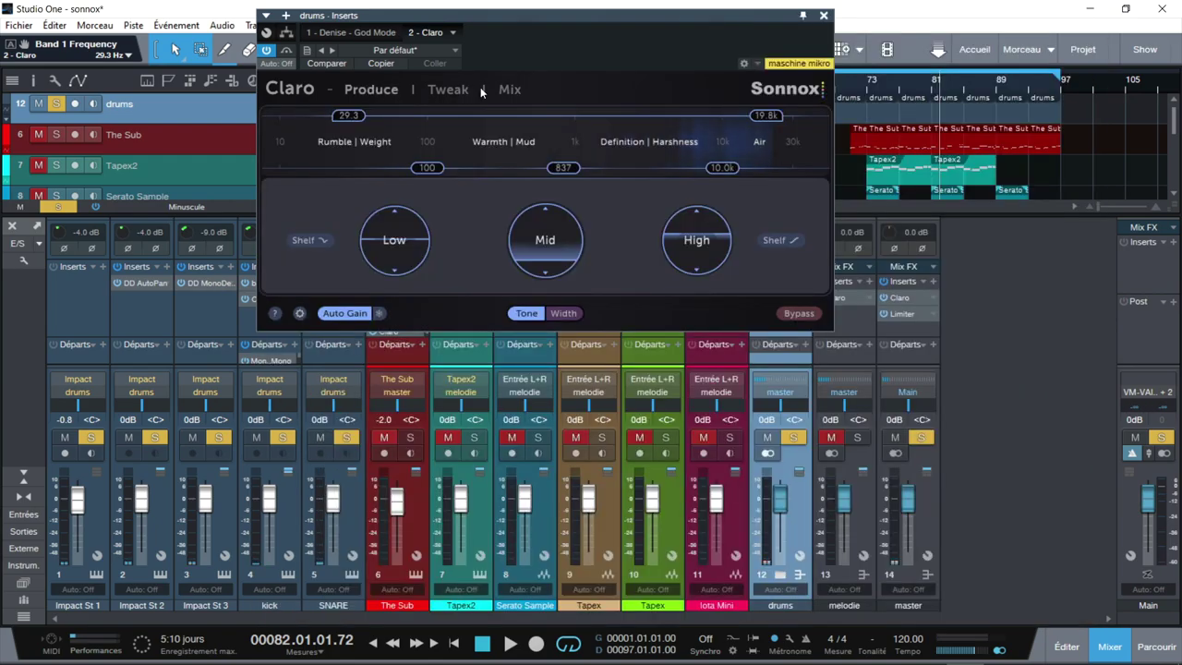